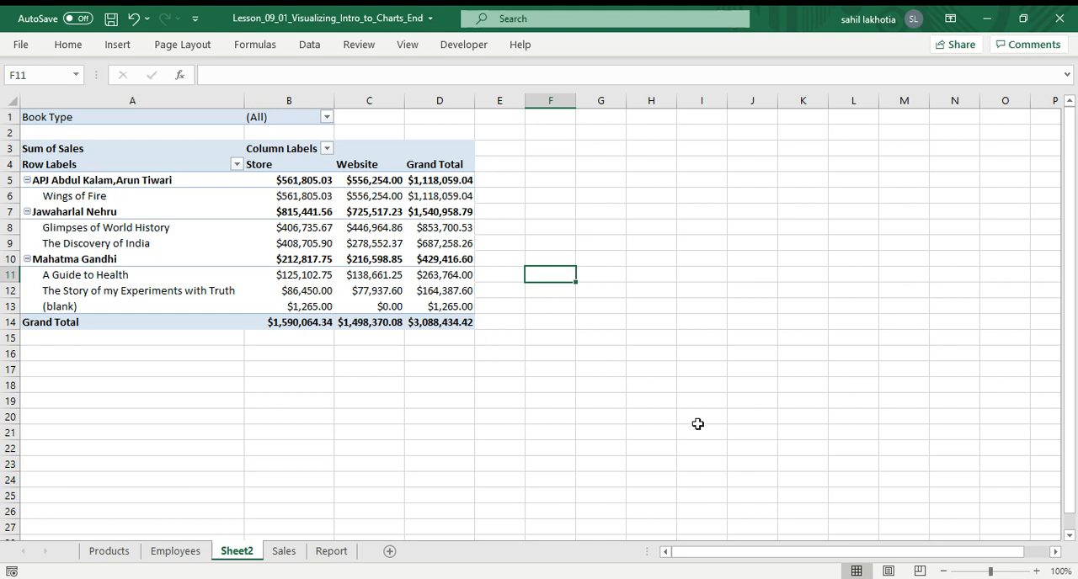
Hide all subtotals in the pivot table.
{"action": "left_click", "coordinate": [305, 242]}
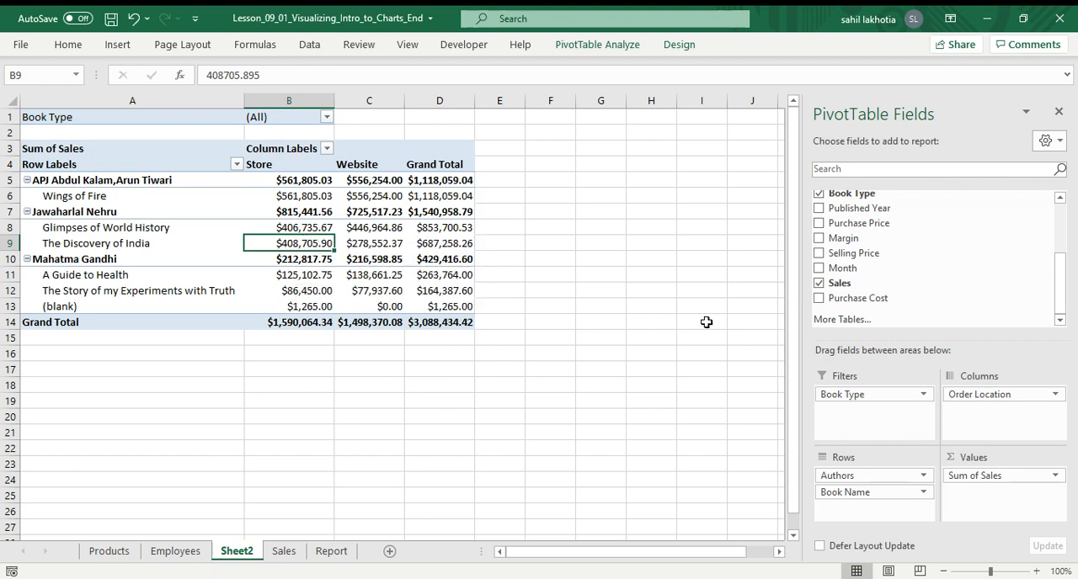
{"action": "left_click", "coordinate": [701, 354]}
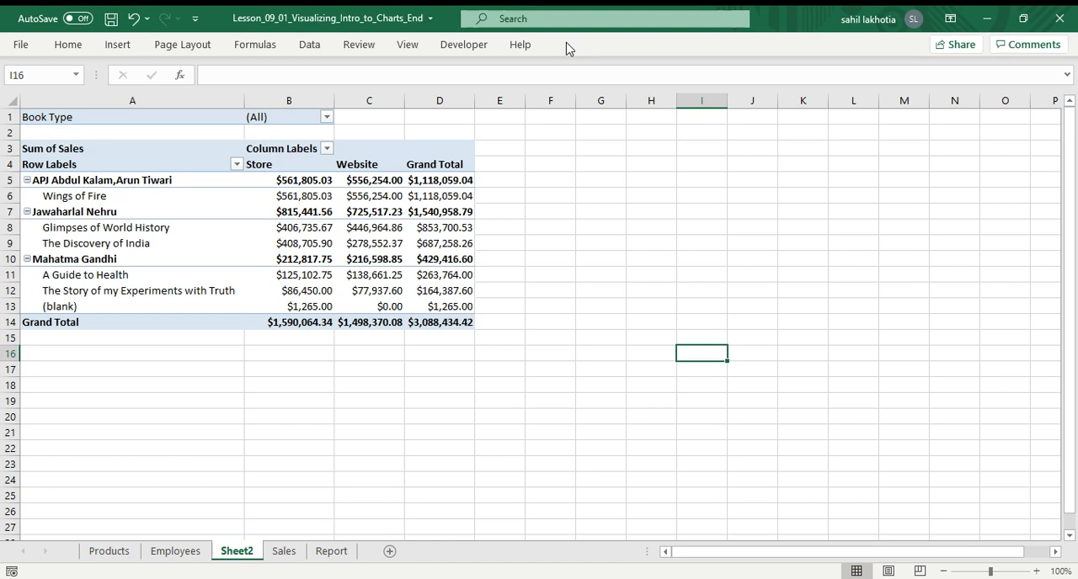
{"action": "left_click", "coordinate": [295, 275]}
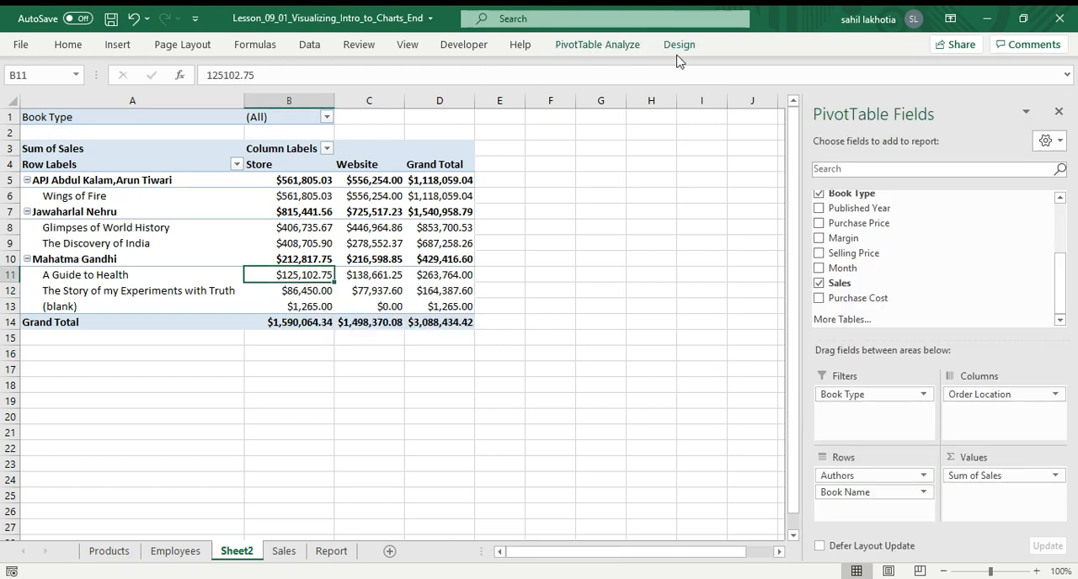
{"action": "left_click", "coordinate": [599, 47]}
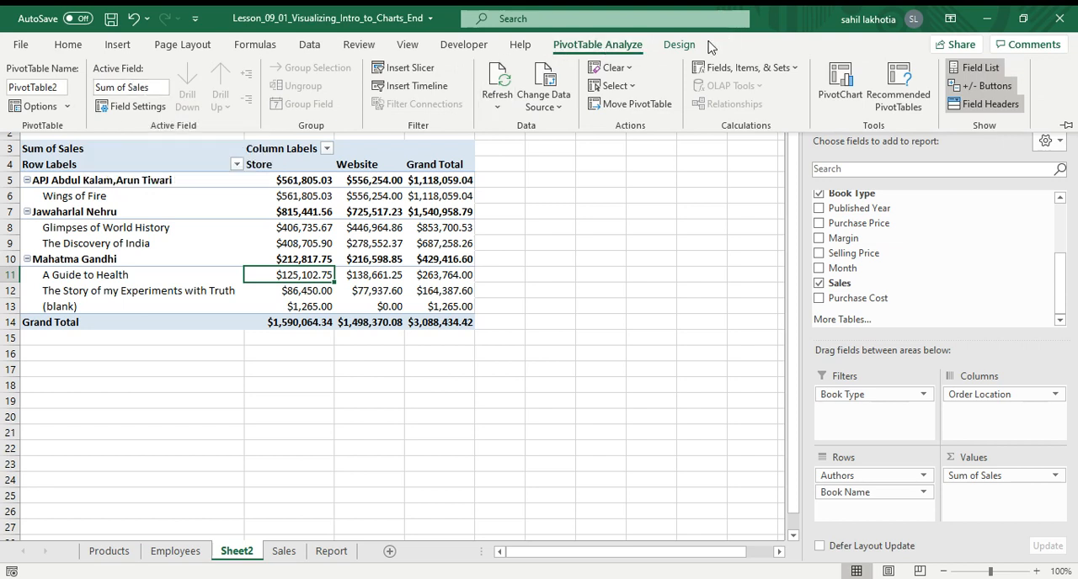
{"action": "left_click", "coordinate": [682, 46]}
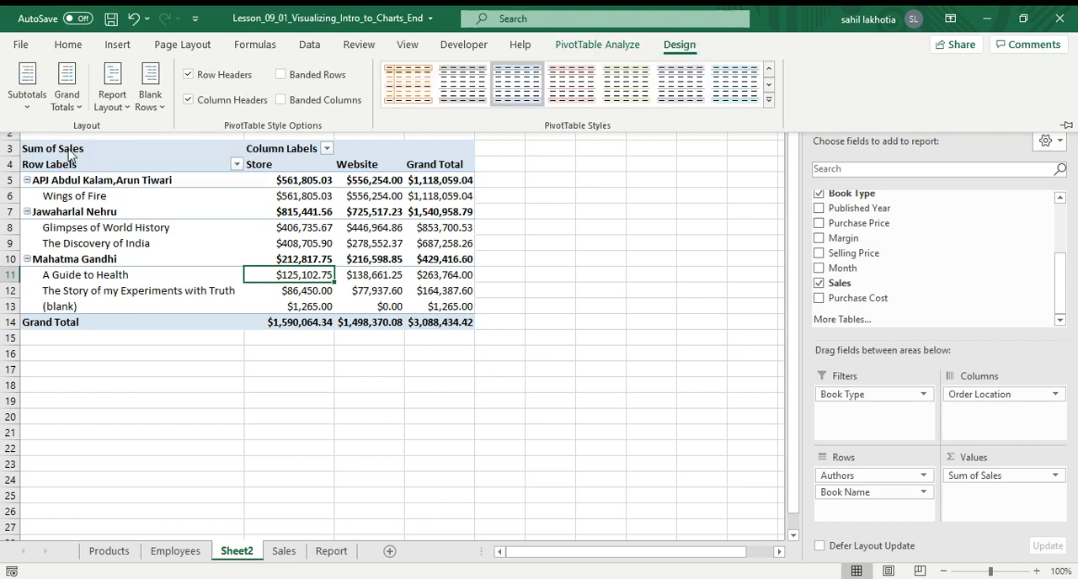
{"action": "left_click", "coordinate": [32, 105]}
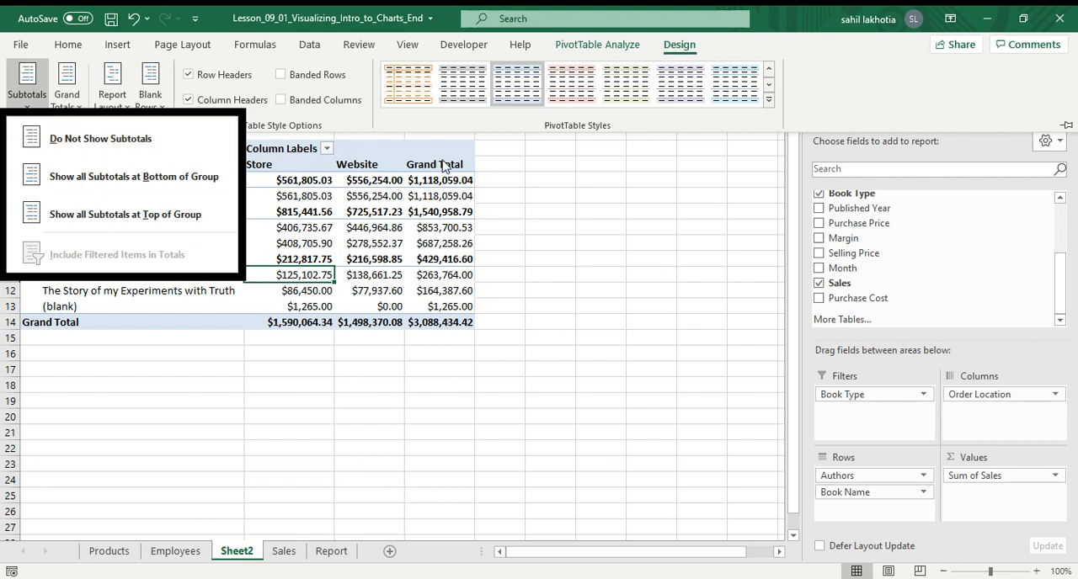
{"action": "left_click", "coordinate": [118, 141]}
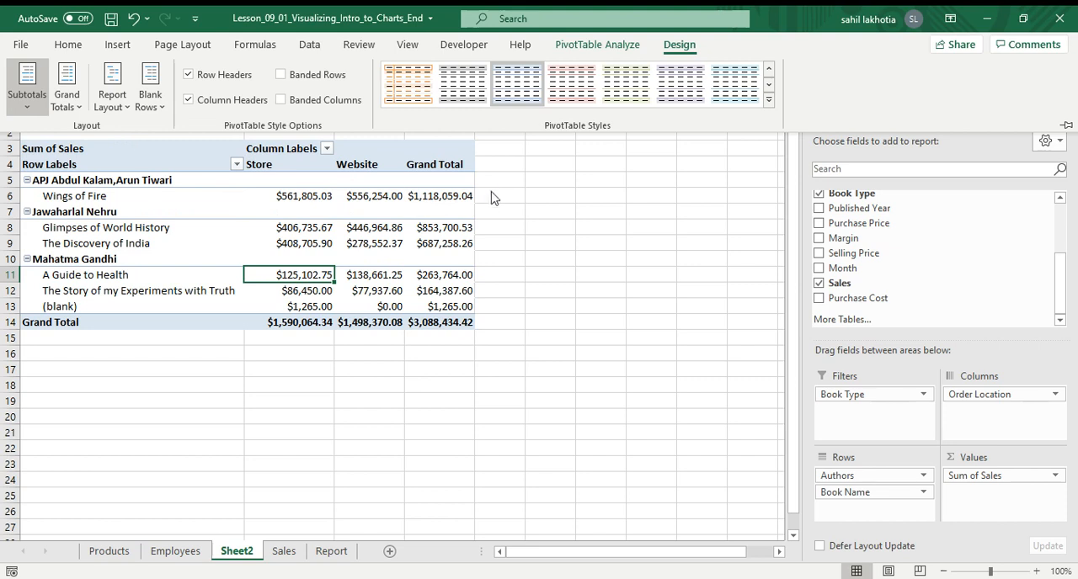
Show all subtotals at the bottom of each author group in the pivot table.
{"action": "left_click", "coordinate": [32, 97]}
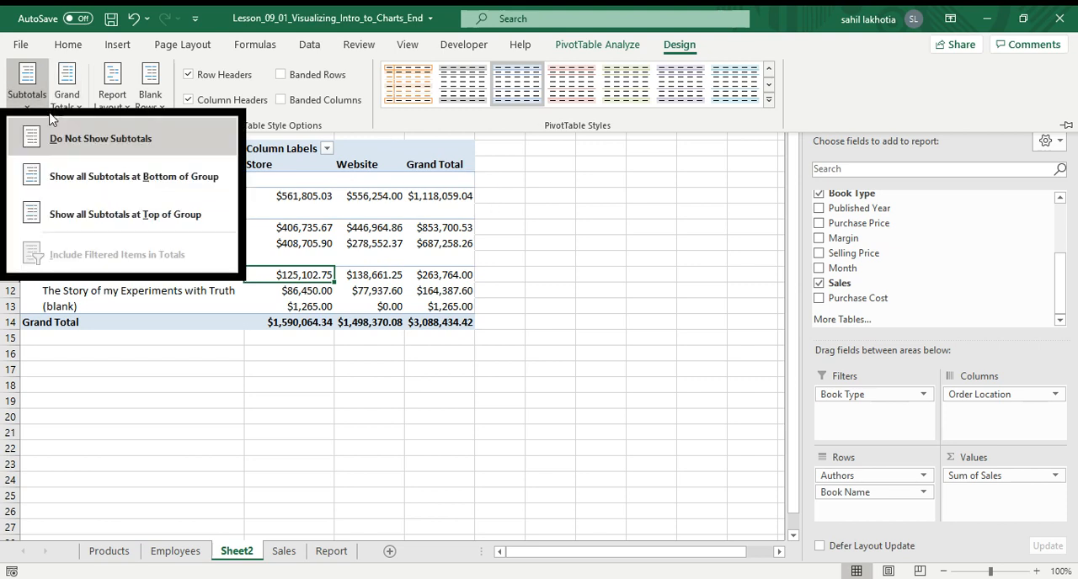
{"action": "left_click", "coordinate": [115, 141]}
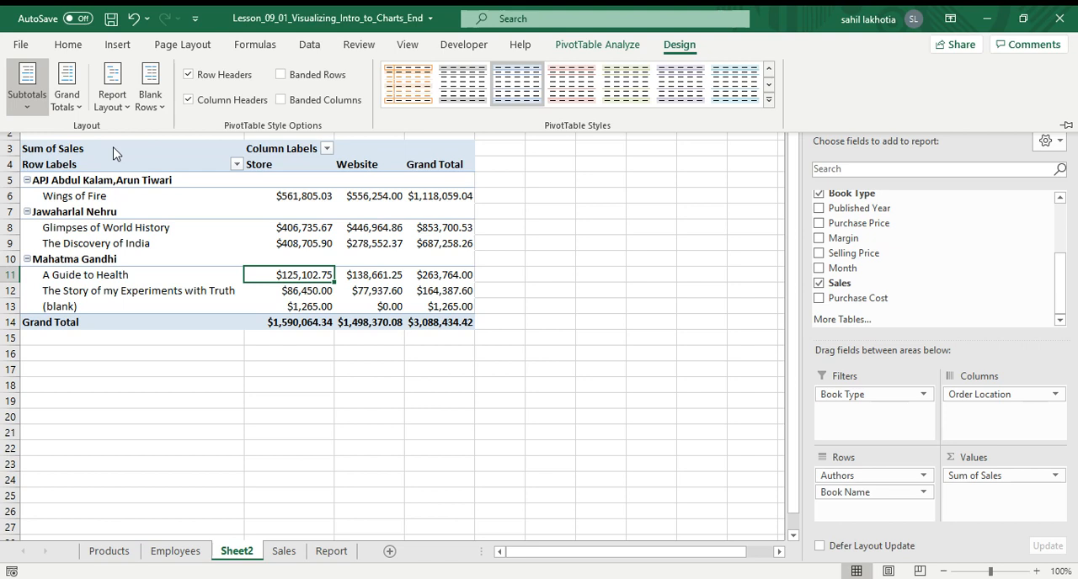
{"action": "left_click", "coordinate": [27, 88]}
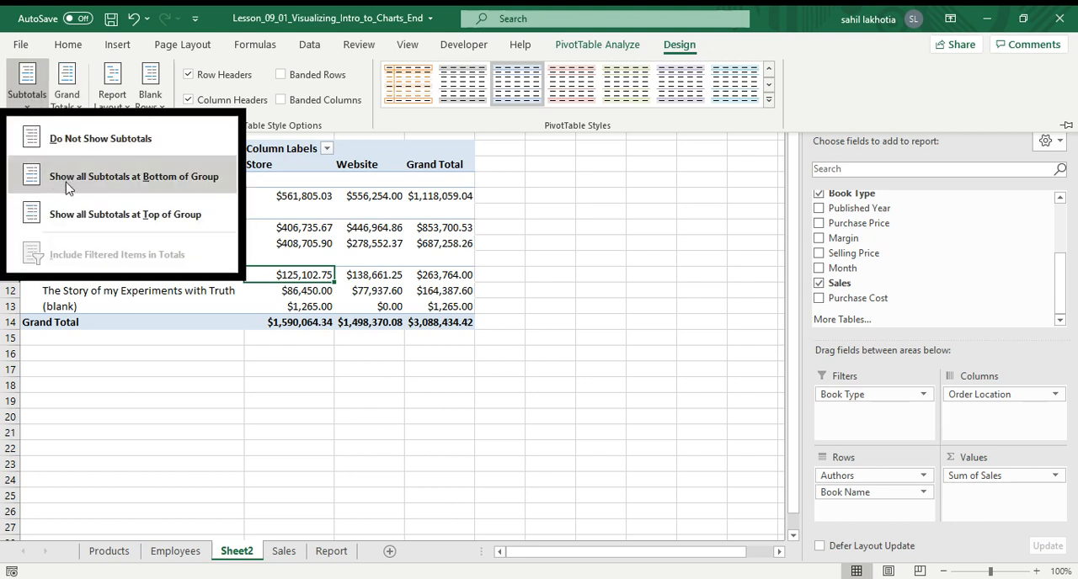
{"action": "left_click", "coordinate": [99, 149]}
{"action": "left_click", "coordinate": [26, 88]}
{"action": "left_click", "coordinate": [128, 181]}
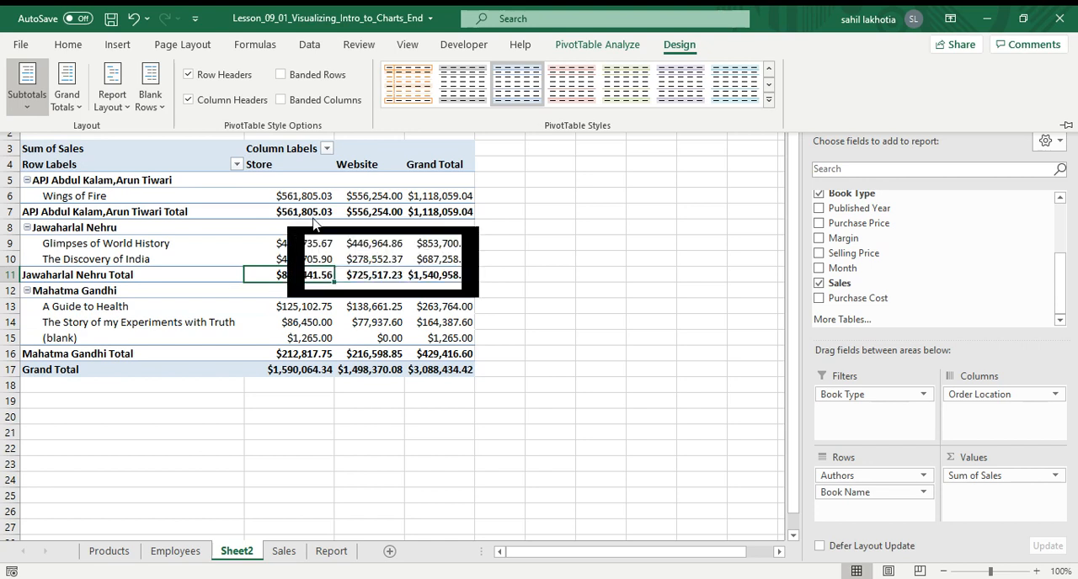
Move the pivot table subtotals to the top of each author group.
{"action": "left_click", "coordinate": [34, 102]}
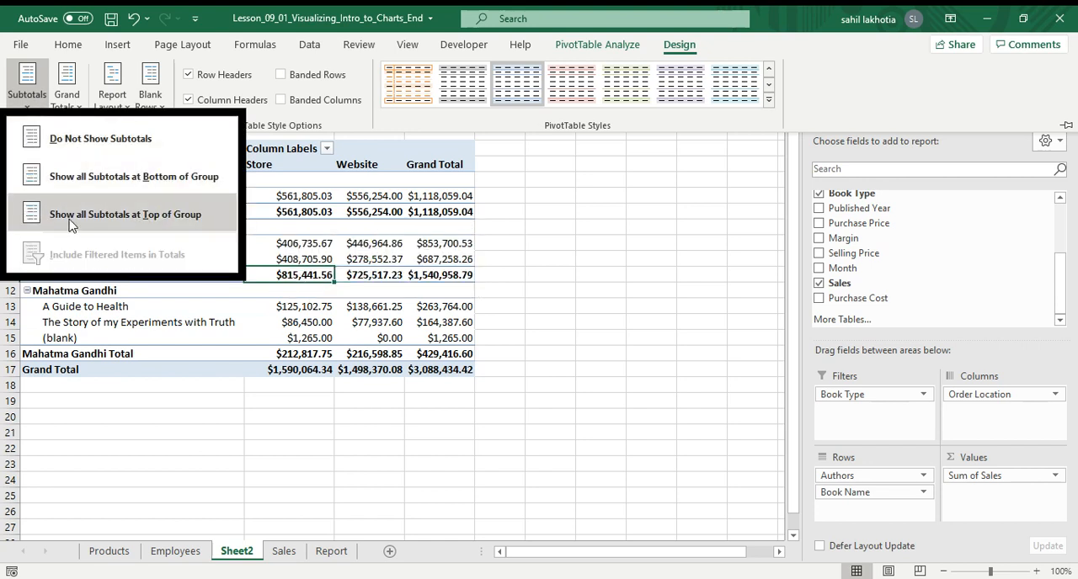
{"action": "left_click", "coordinate": [116, 215]}
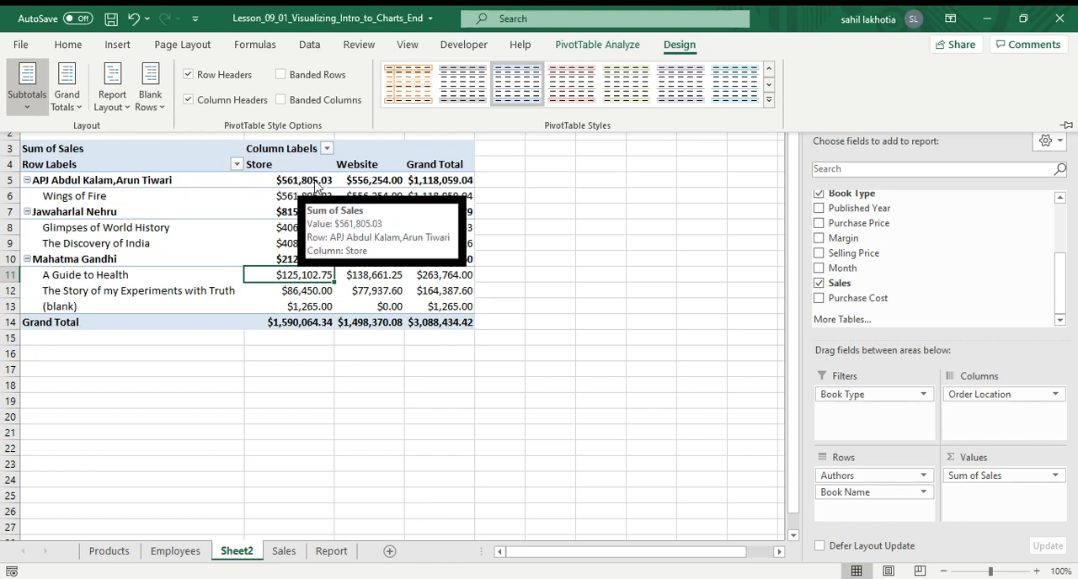
{"action": "left_click", "coordinate": [16, 92]}
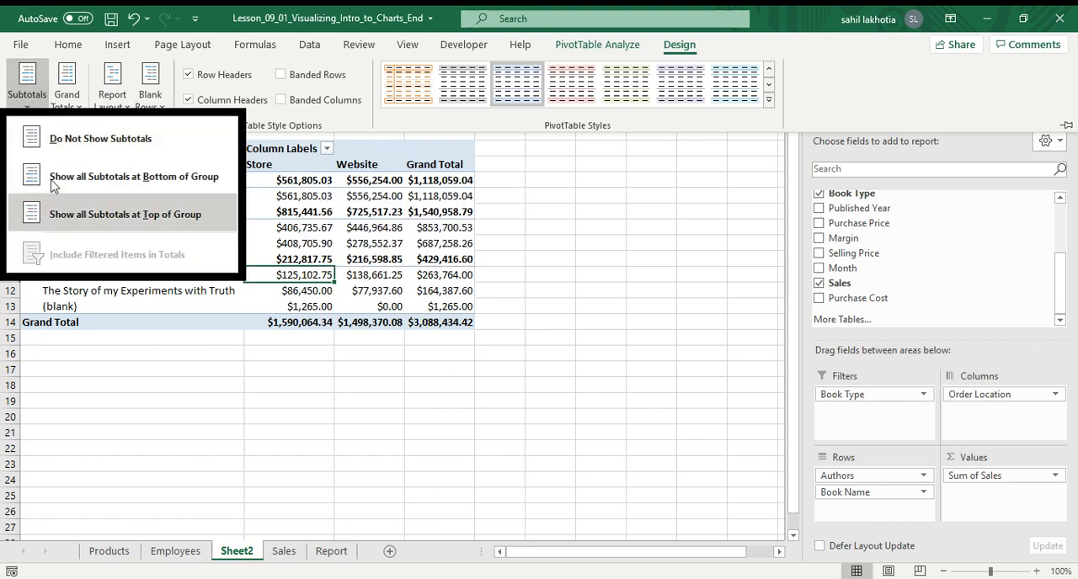
{"action": "left_click", "coordinate": [68, 97]}
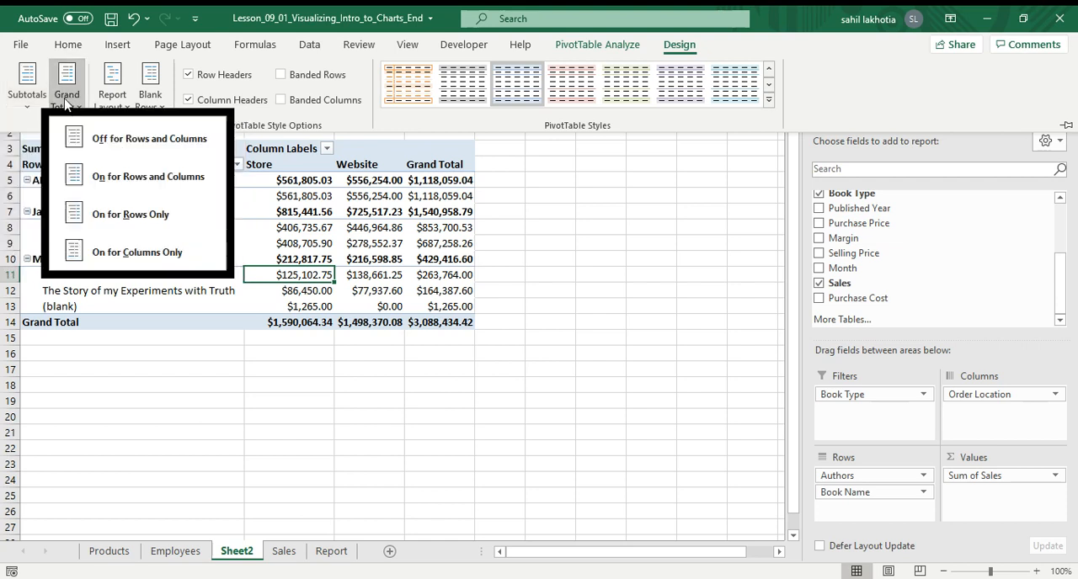
{"action": "left_click", "coordinate": [498, 396]}
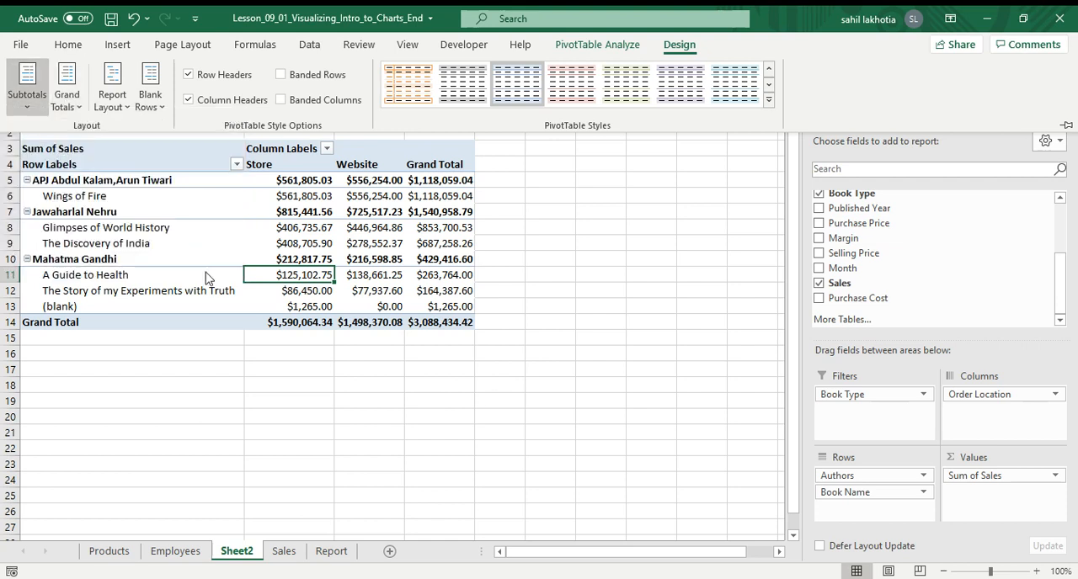
{"action": "left_click", "coordinate": [61, 99]}
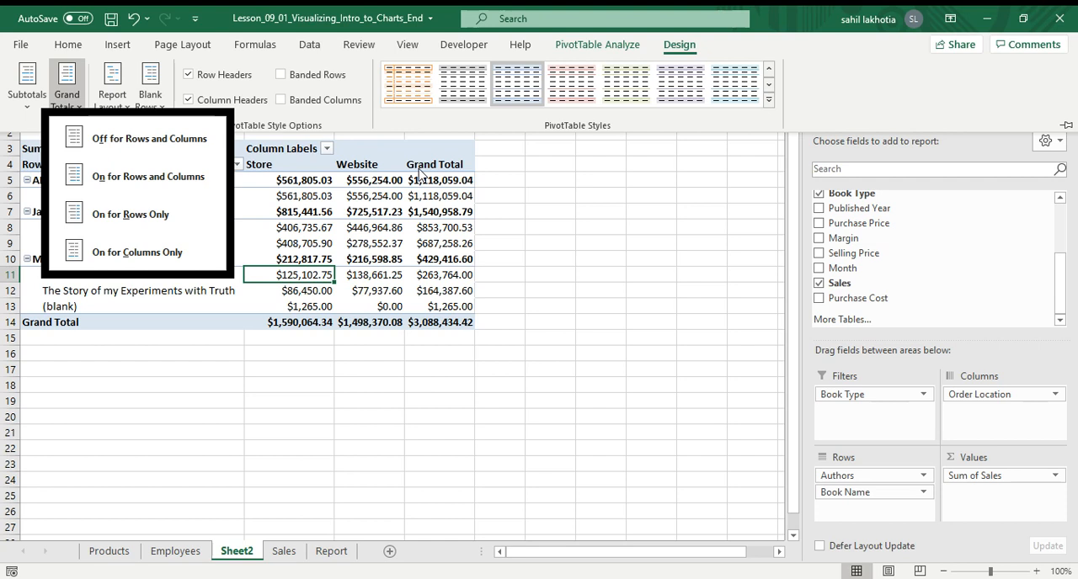
{"action": "left_click", "coordinate": [569, 282]}
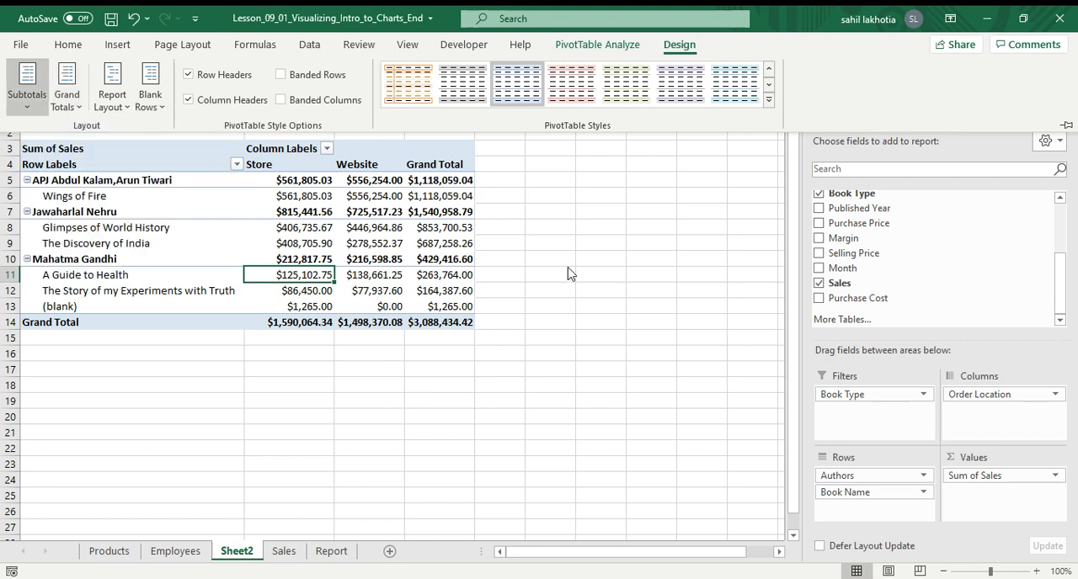
Collapse the ribbon and turn off the pivot table subtotals again.
{"action": "key", "text": "ctrl+F1"}
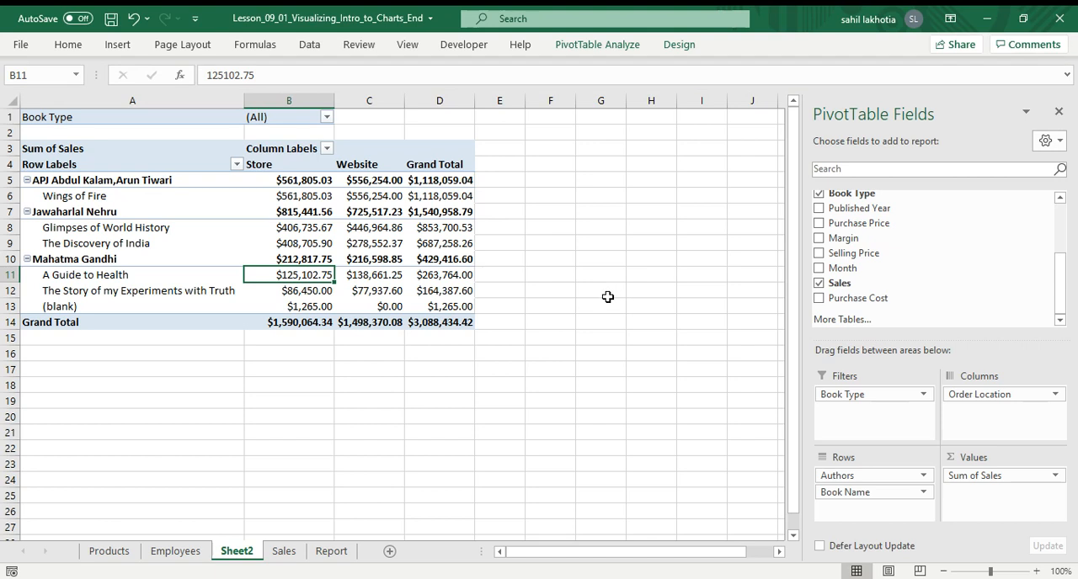
{"action": "left_click", "coordinate": [611, 335]}
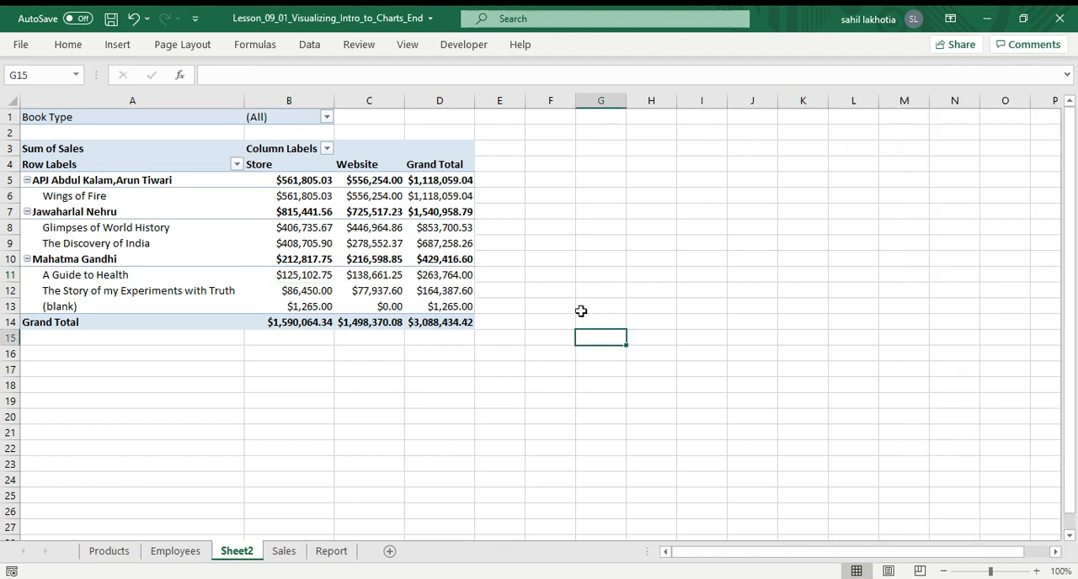
{"action": "left_click", "coordinate": [354, 290]}
{"action": "left_click", "coordinate": [359, 209]}
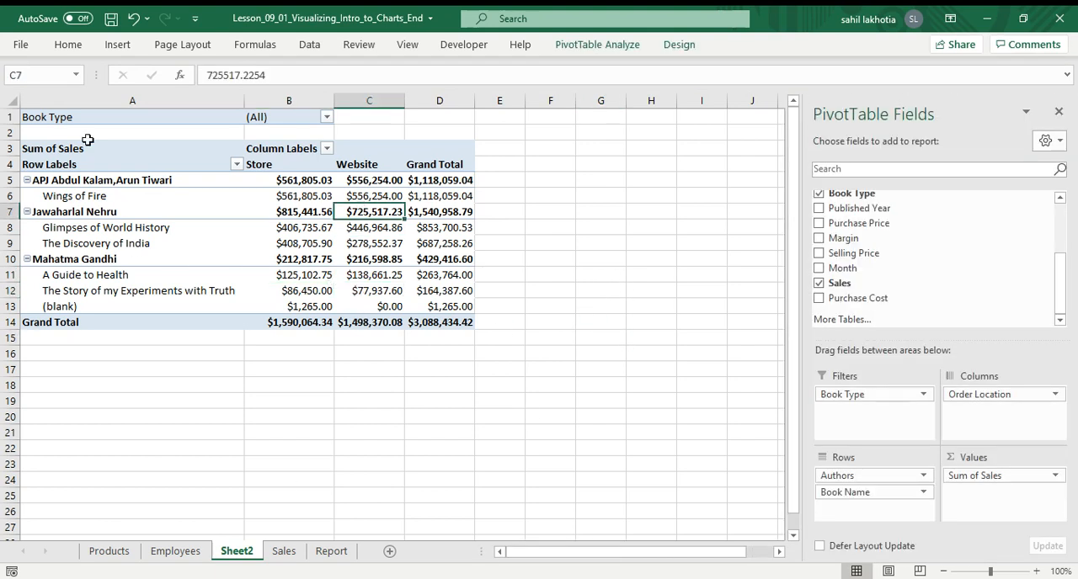
{"action": "left_click", "coordinate": [679, 44]}
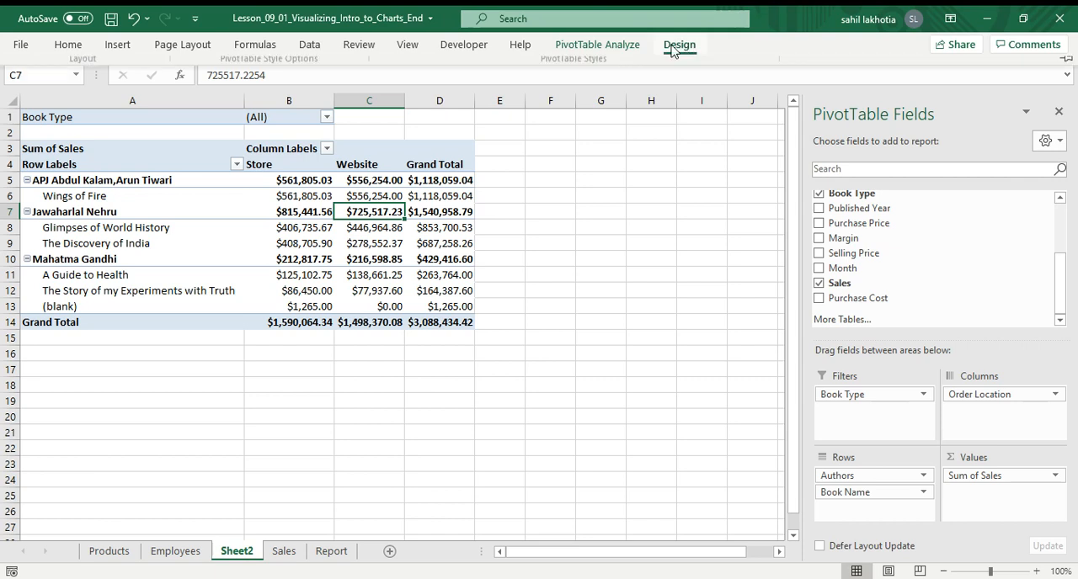
{"action": "left_click", "coordinate": [29, 101]}
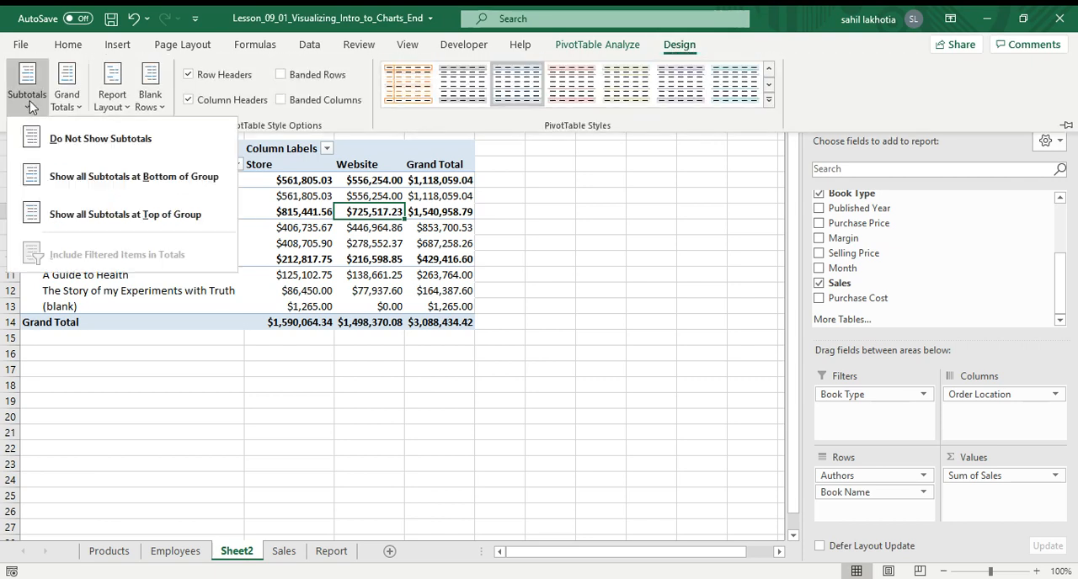
{"action": "left_click", "coordinate": [78, 137]}
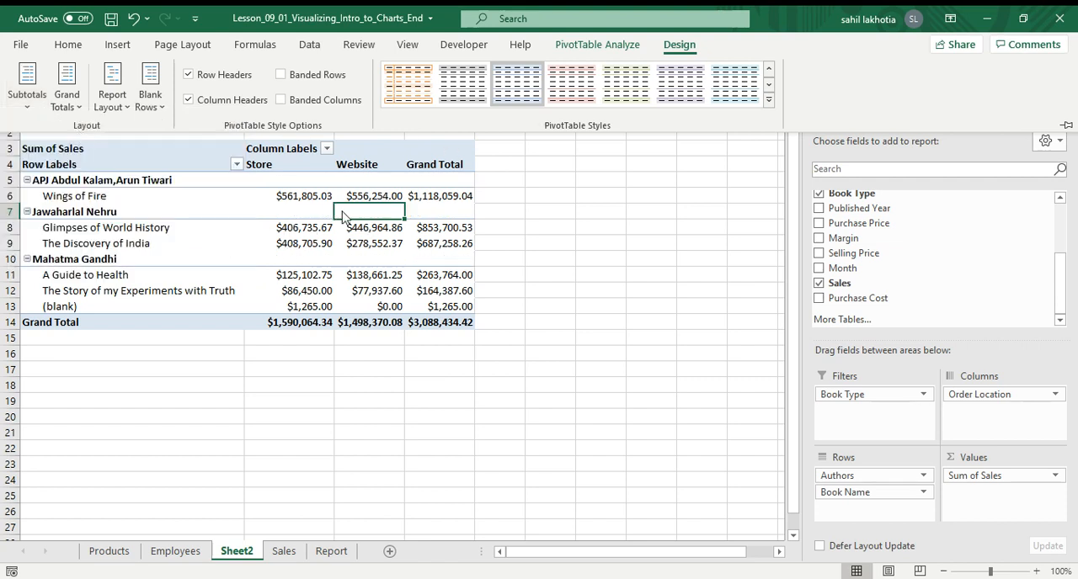
Show the pivot table subtotals at the bottom of each group.
{"action": "left_click", "coordinate": [27, 85]}
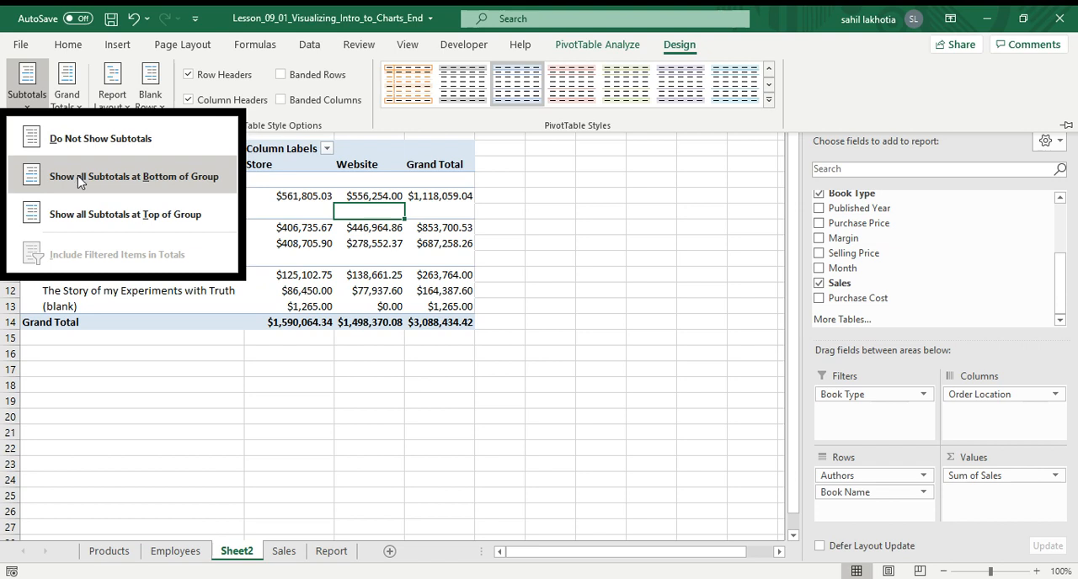
{"action": "left_click", "coordinate": [80, 177]}
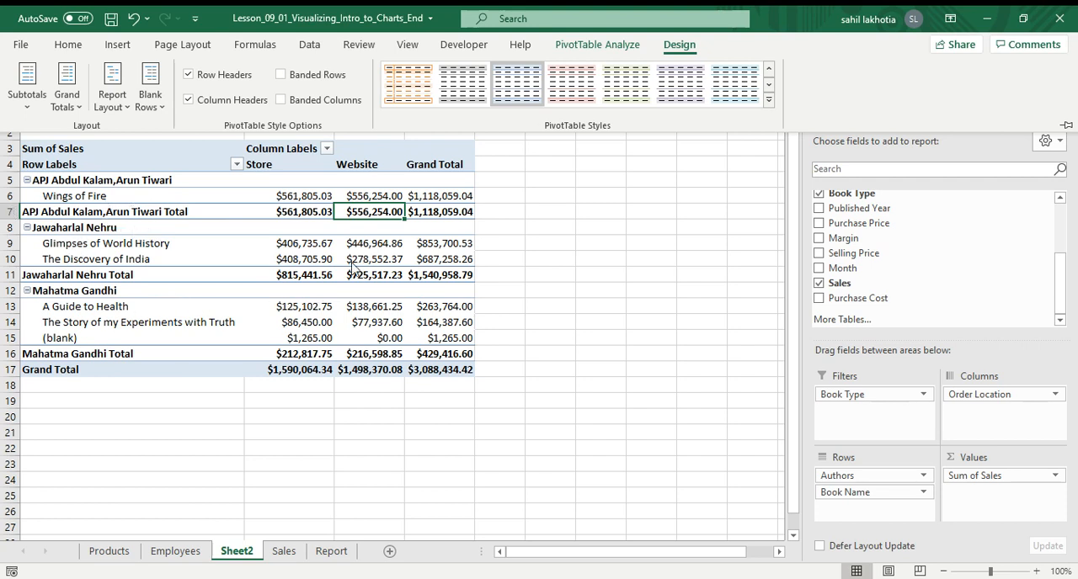
Show the pivot table subtotals at the top of each group.
{"action": "left_click", "coordinate": [27, 84]}
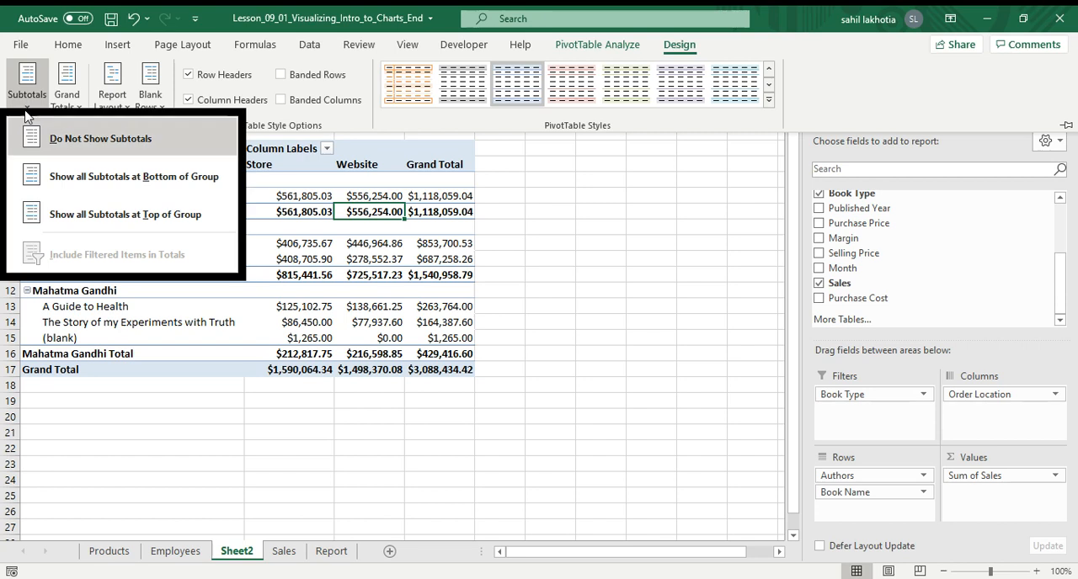
{"action": "left_click", "coordinate": [74, 222]}
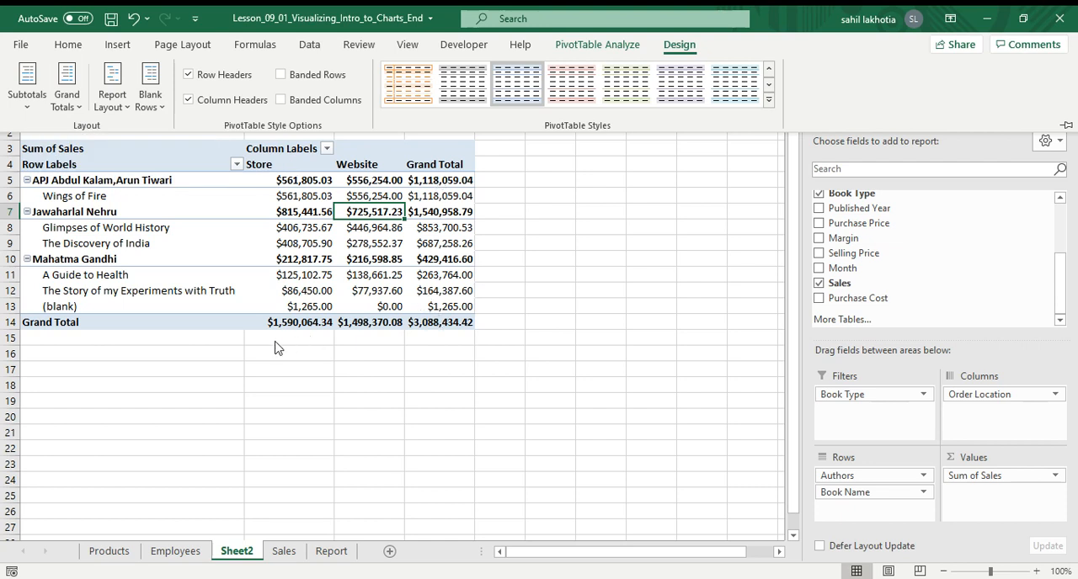
Turn grand totals off for both rows and columns.
{"action": "left_click", "coordinate": [62, 107]}
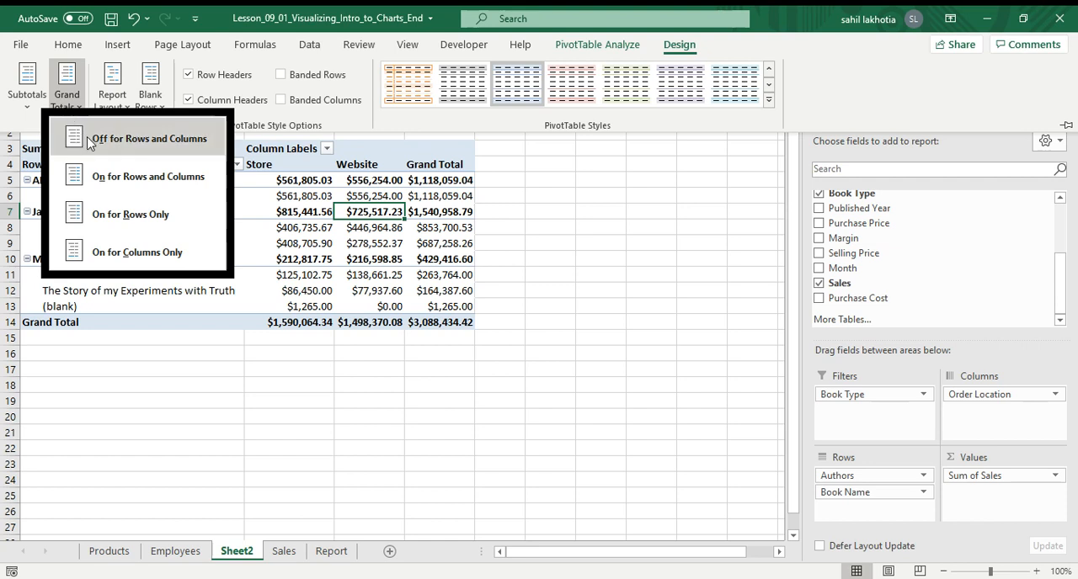
{"action": "left_click", "coordinate": [88, 140]}
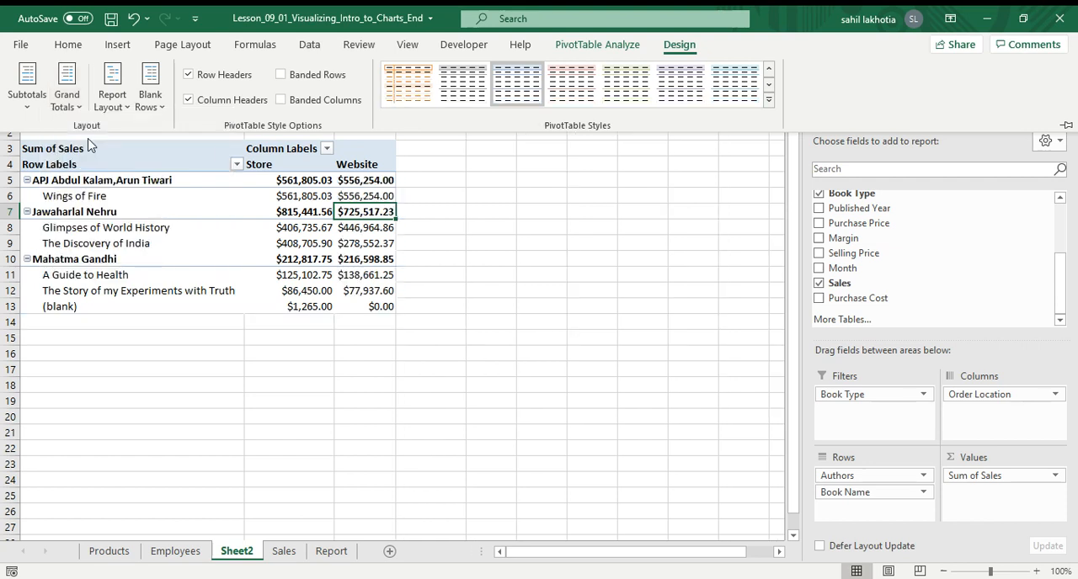
Turn grand totals on for both rows and columns.
{"action": "left_click", "coordinate": [74, 107]}
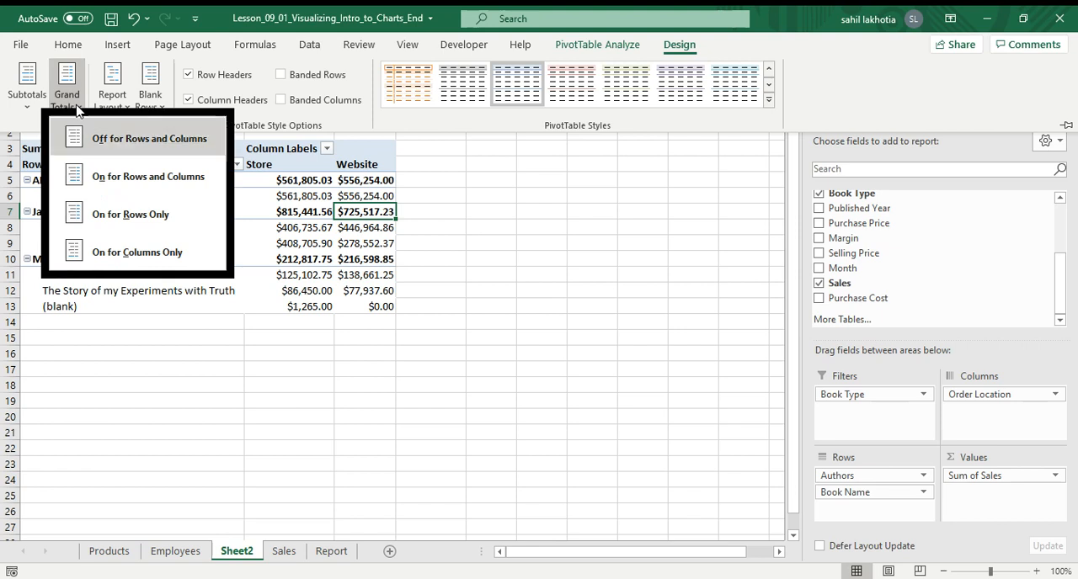
{"action": "left_click", "coordinate": [102, 182]}
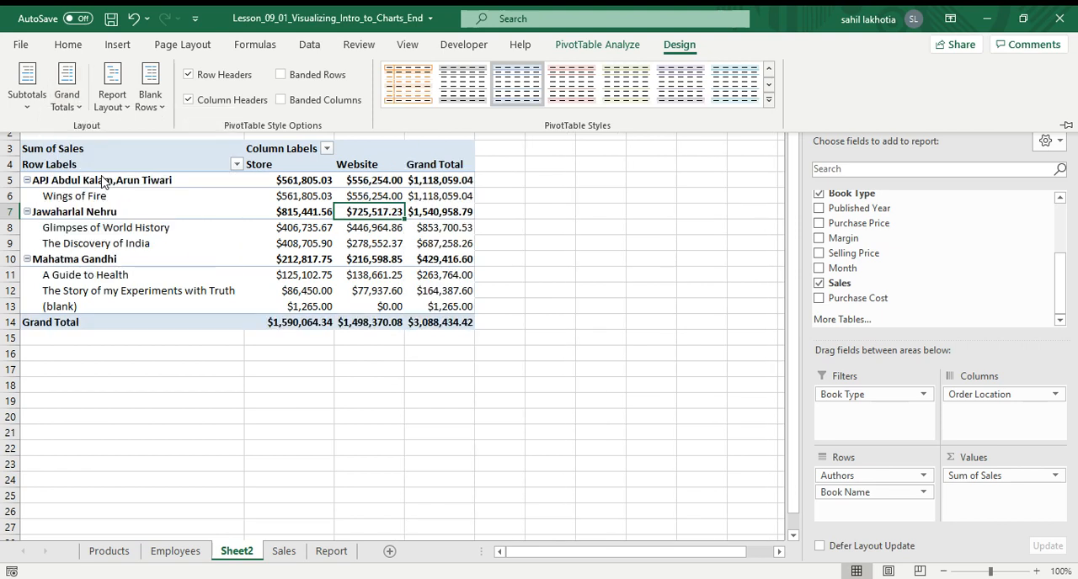
Set grand totals to appear for rows only.
{"action": "left_click", "coordinate": [71, 87]}
{"action": "left_click", "coordinate": [125, 215]}
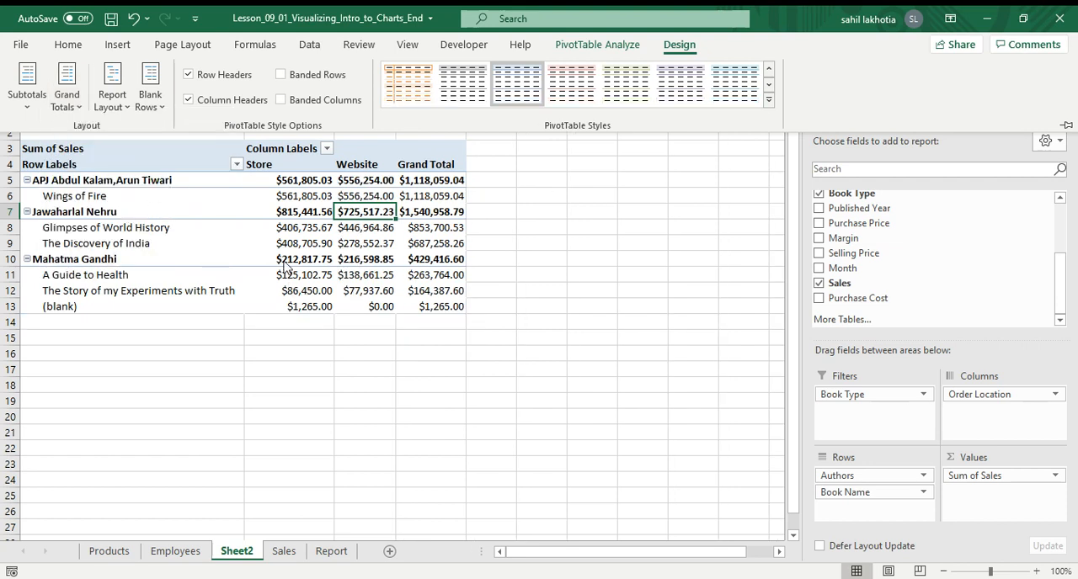
Set grand totals to appear for columns only.
{"action": "left_click", "coordinate": [55, 100]}
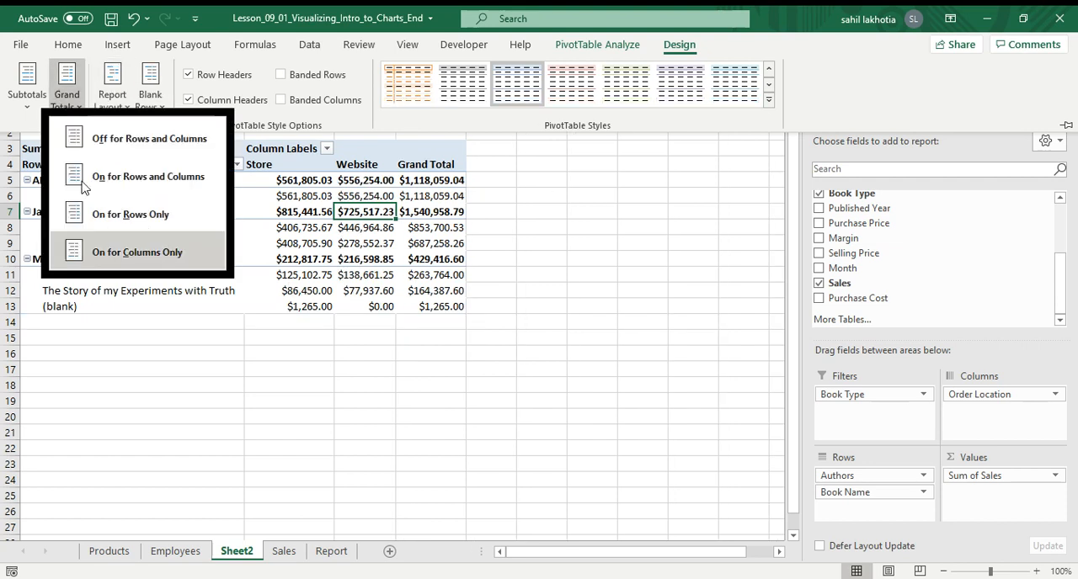
{"action": "left_click", "coordinate": [122, 252]}
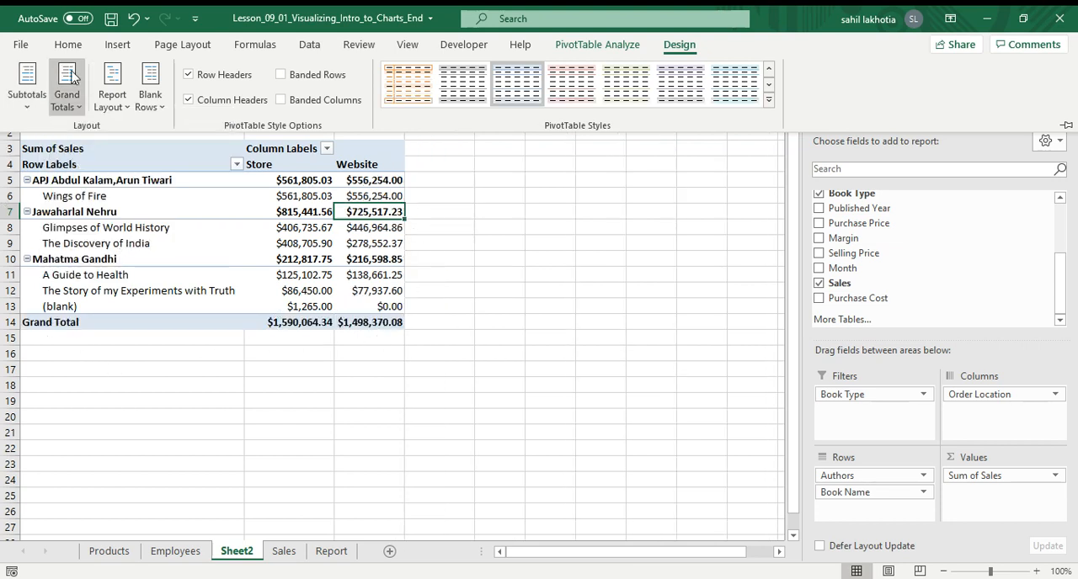
Turn grand totals off for both rows and columns, then back on for both rows and columns.
{"action": "left_click", "coordinate": [68, 95]}
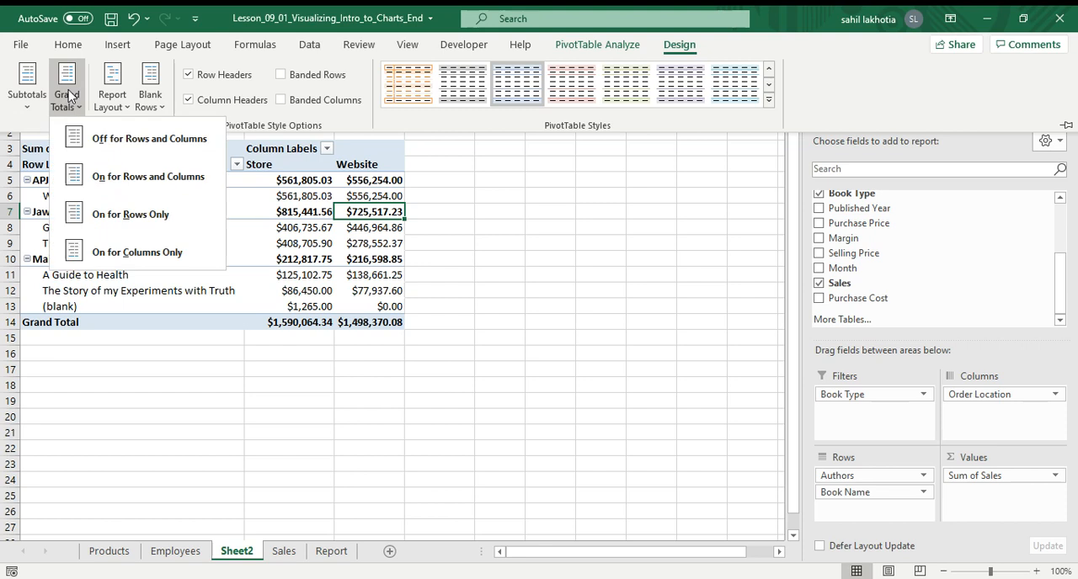
{"action": "left_click", "coordinate": [97, 140]}
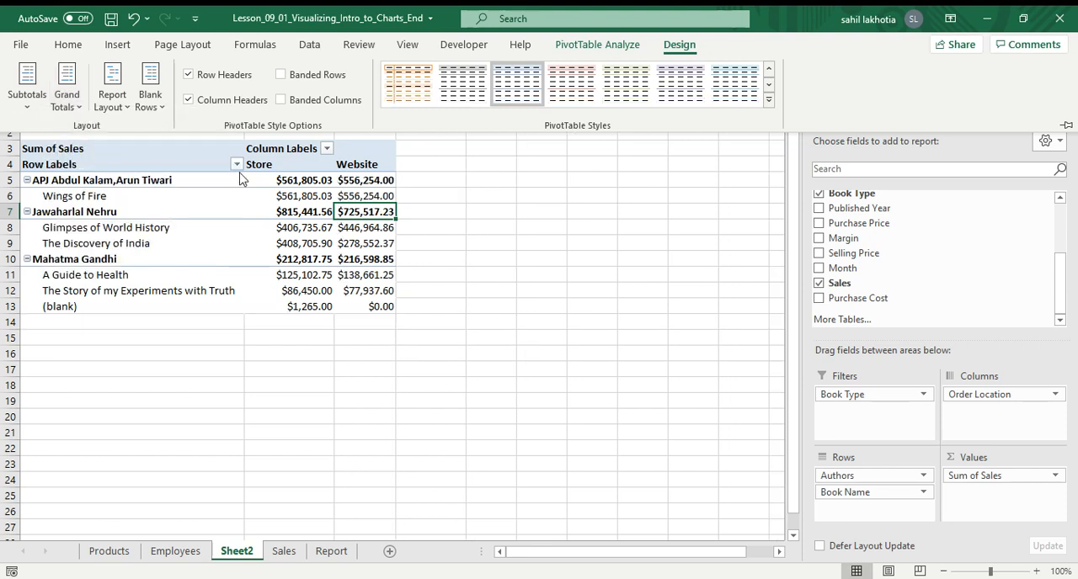
{"action": "left_click", "coordinate": [65, 98]}
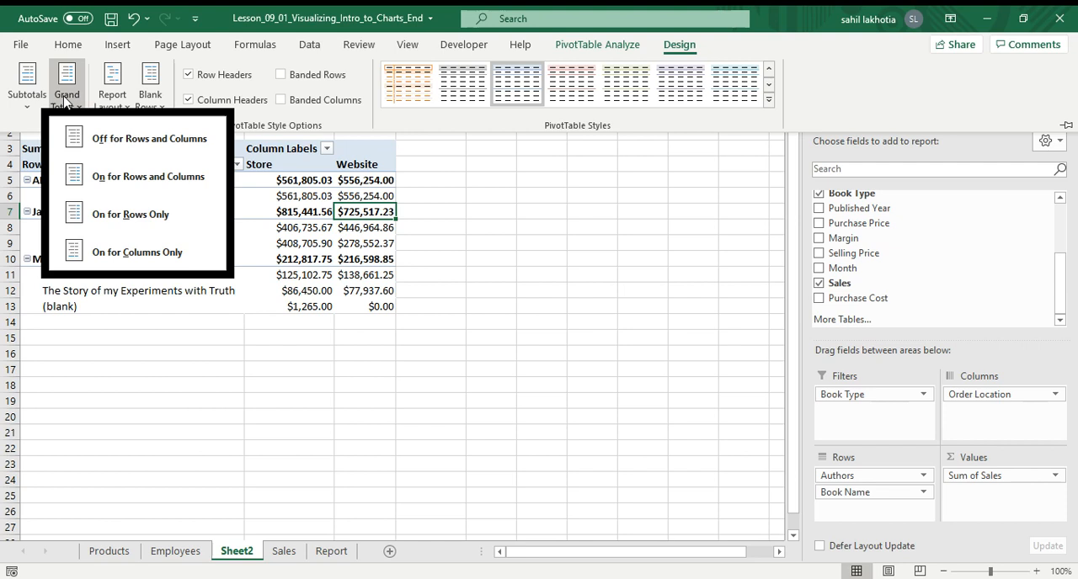
{"action": "left_click", "coordinate": [112, 177]}
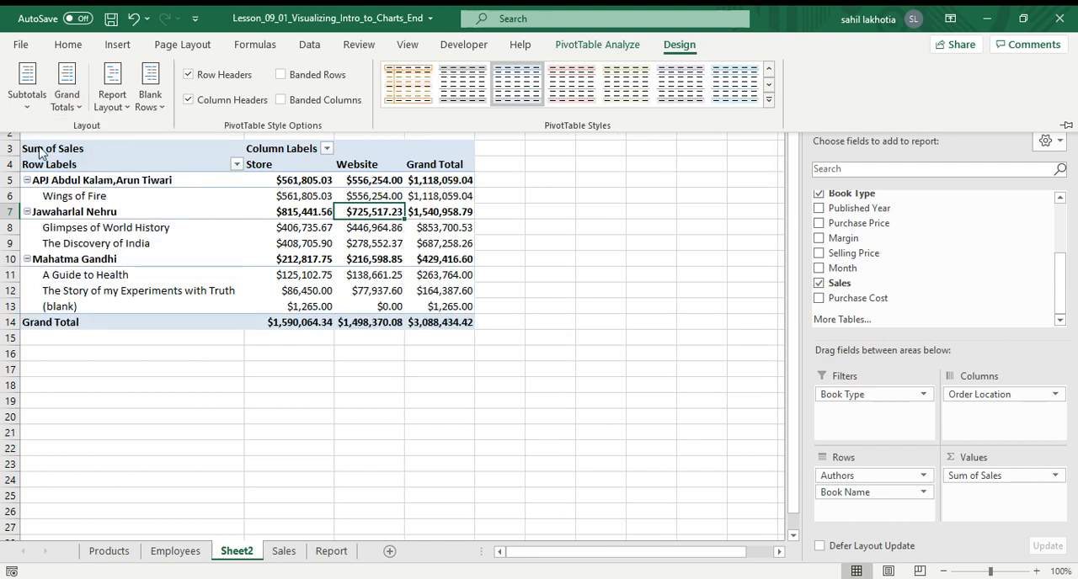
Hide subtotals, then show all subtotals at the bottom of each group.
{"action": "left_click", "coordinate": [27, 91]}
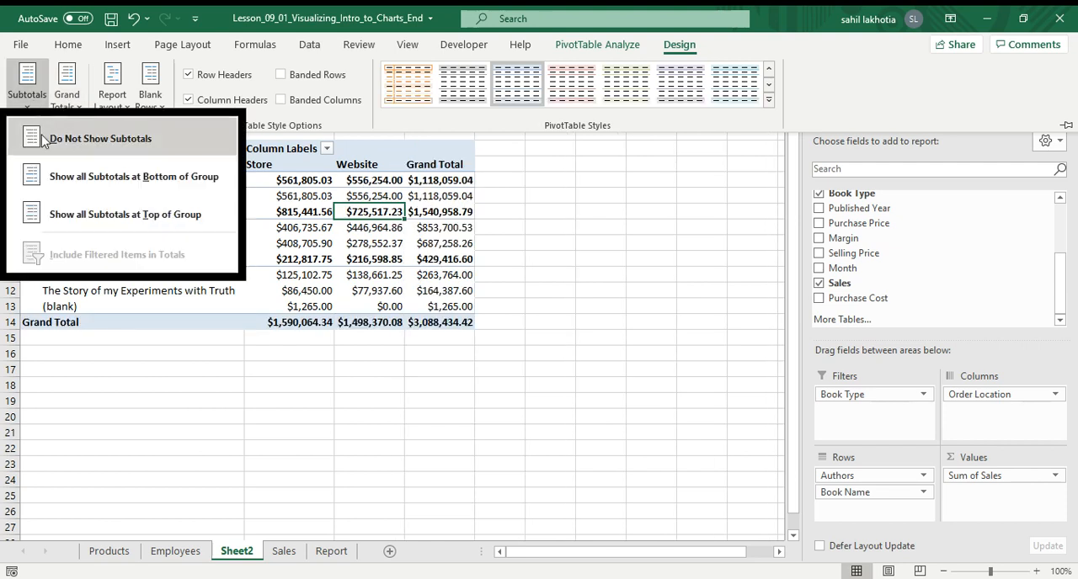
{"action": "left_click", "coordinate": [44, 139]}
{"action": "left_click", "coordinate": [27, 84]}
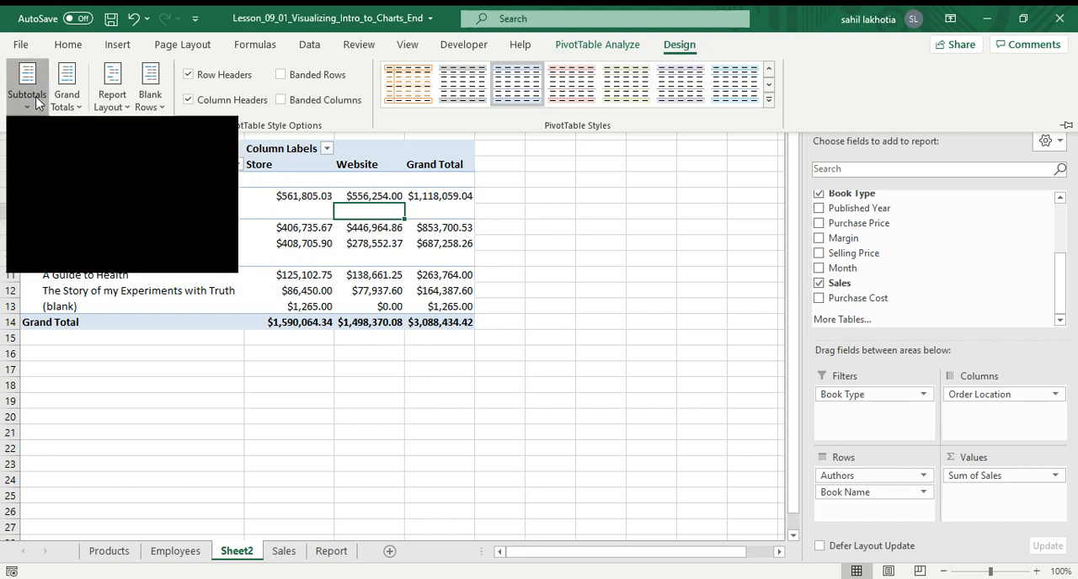
{"action": "left_click", "coordinate": [63, 178]}
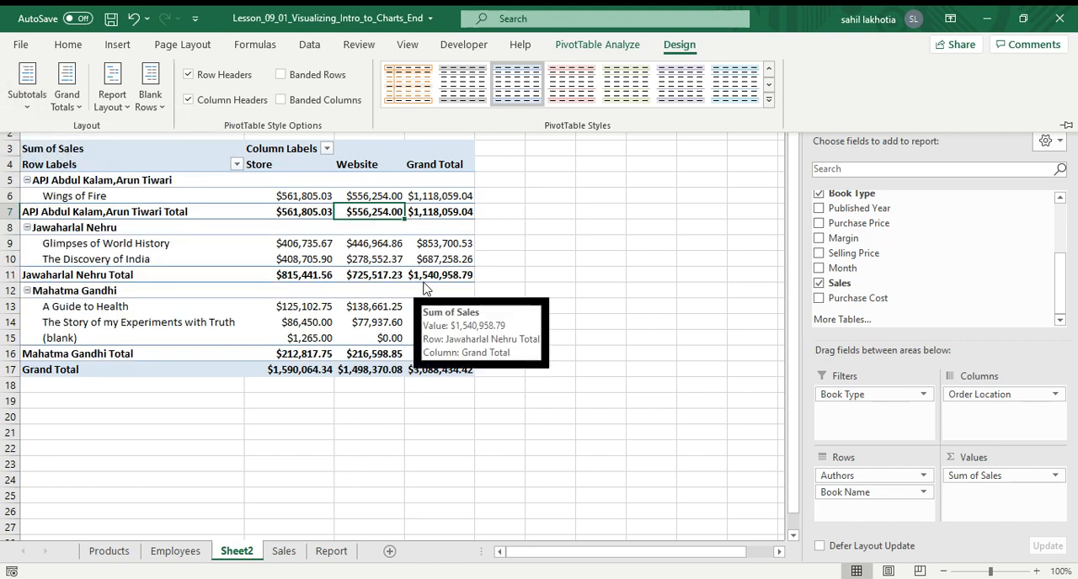
Switch the report layout to compact form, then to outline form.
{"action": "left_click", "coordinate": [118, 97]}
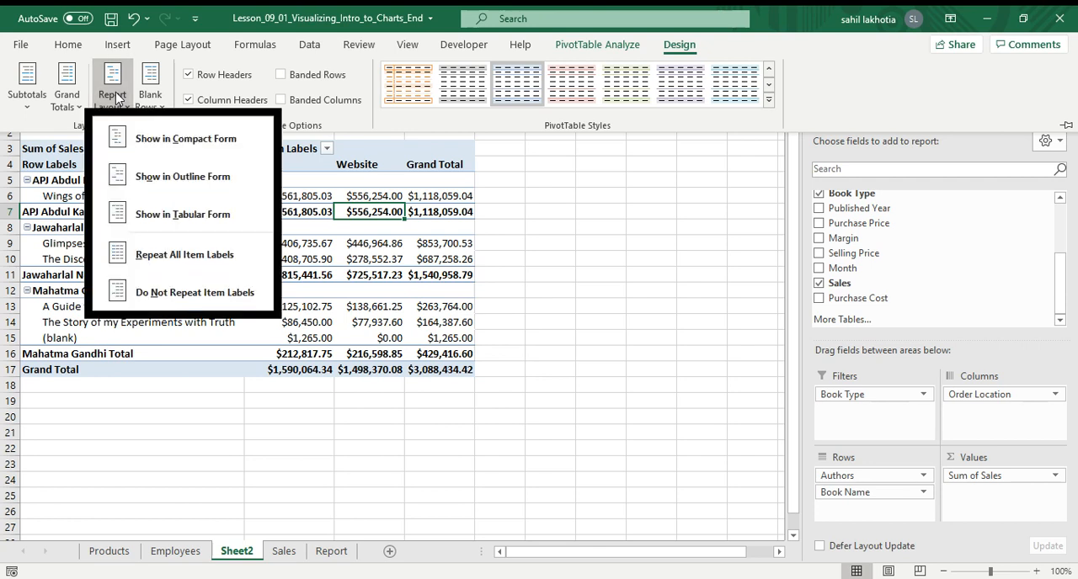
{"action": "left_click", "coordinate": [173, 160]}
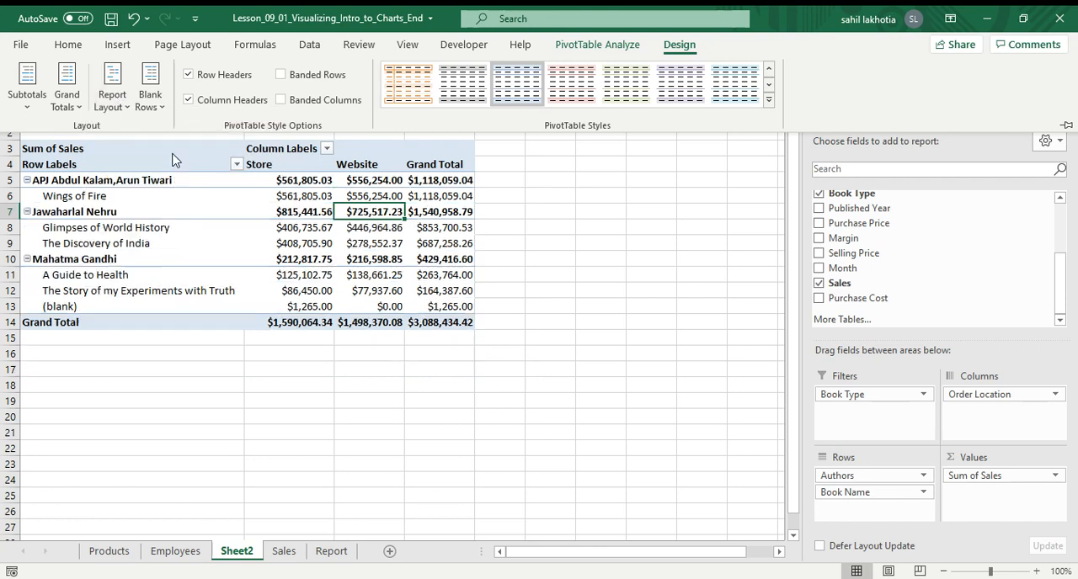
{"action": "left_click", "coordinate": [101, 92]}
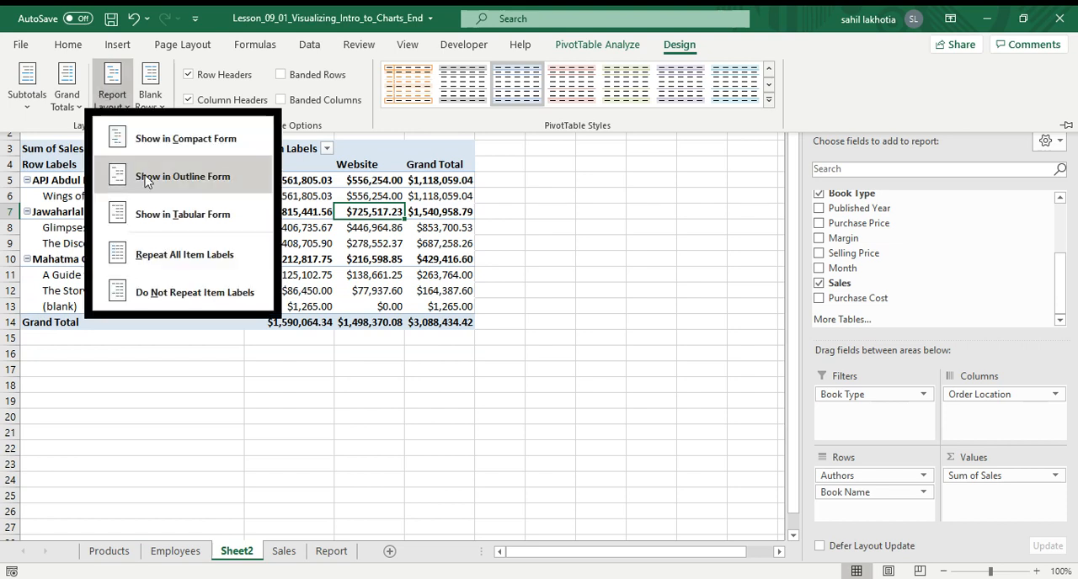
{"action": "left_click", "coordinate": [165, 182]}
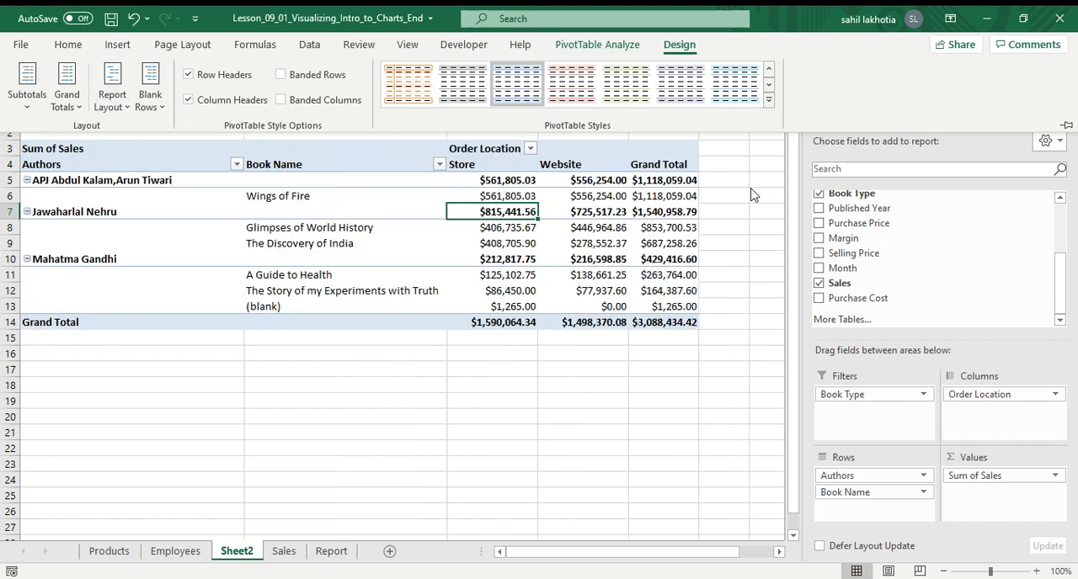
Insert a blank line after each item, then remove the blank lines again.
{"action": "left_click", "coordinate": [150, 97]}
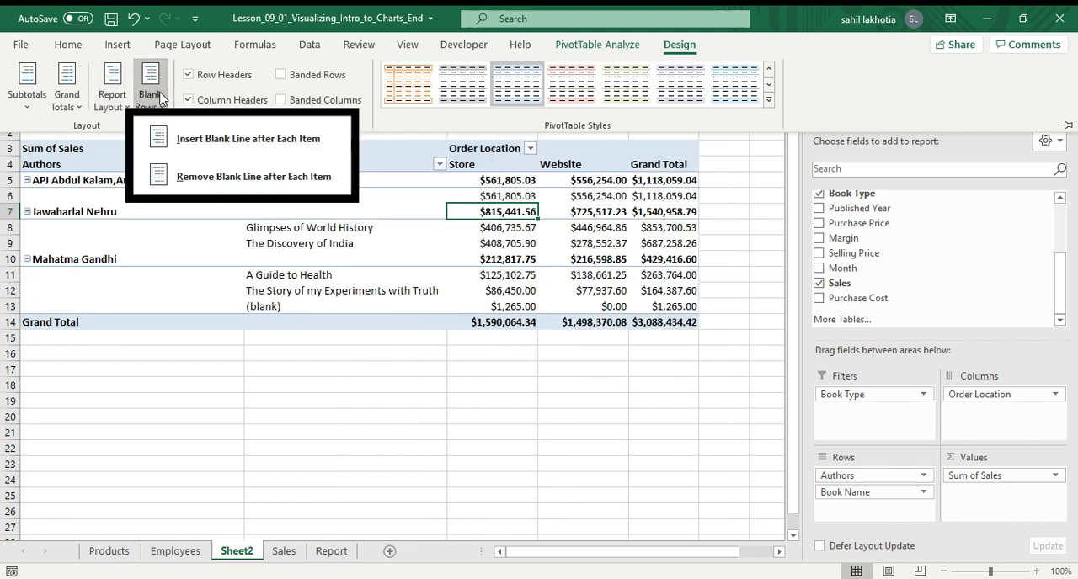
{"action": "left_click", "coordinate": [235, 148]}
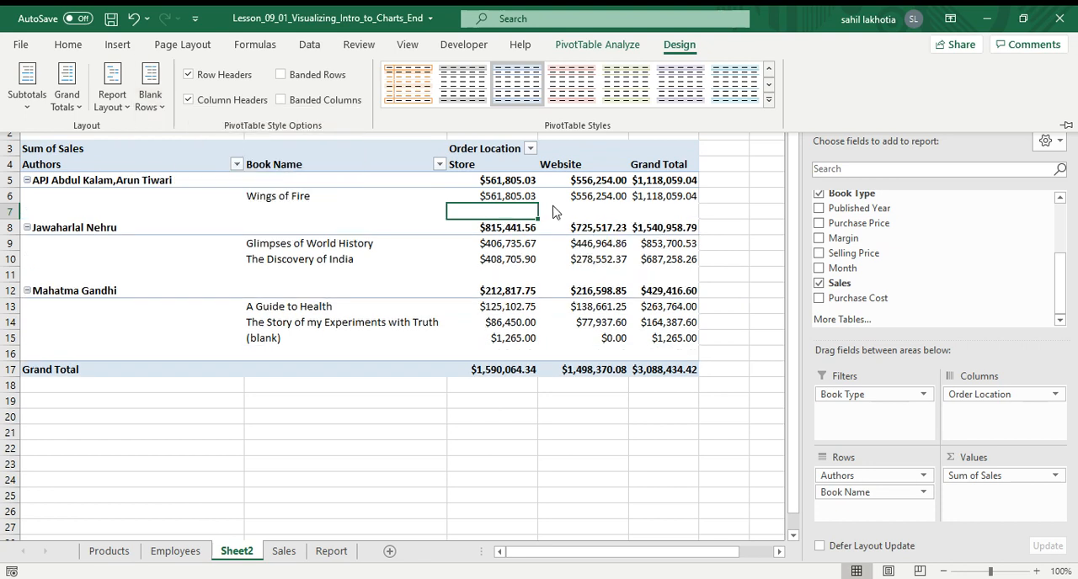
{"action": "left_click", "coordinate": [150, 100]}
{"action": "left_click", "coordinate": [242, 186]}
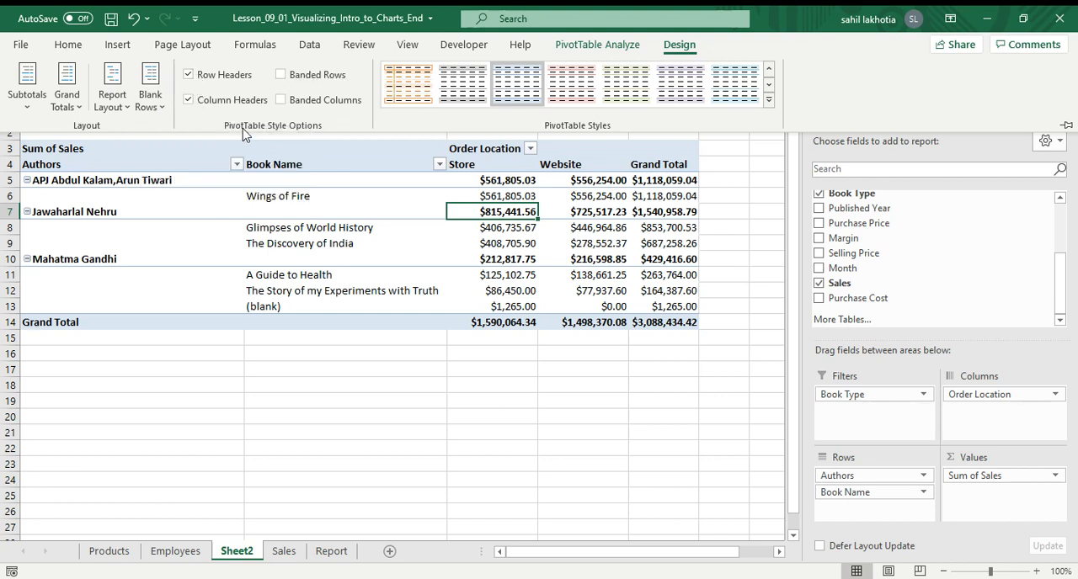
Toggle the Row Headers style option off and back on.
{"action": "left_click", "coordinate": [188, 76]}
{"action": "left_click", "coordinate": [188, 76]}
{"action": "left_click", "coordinate": [187, 74]}
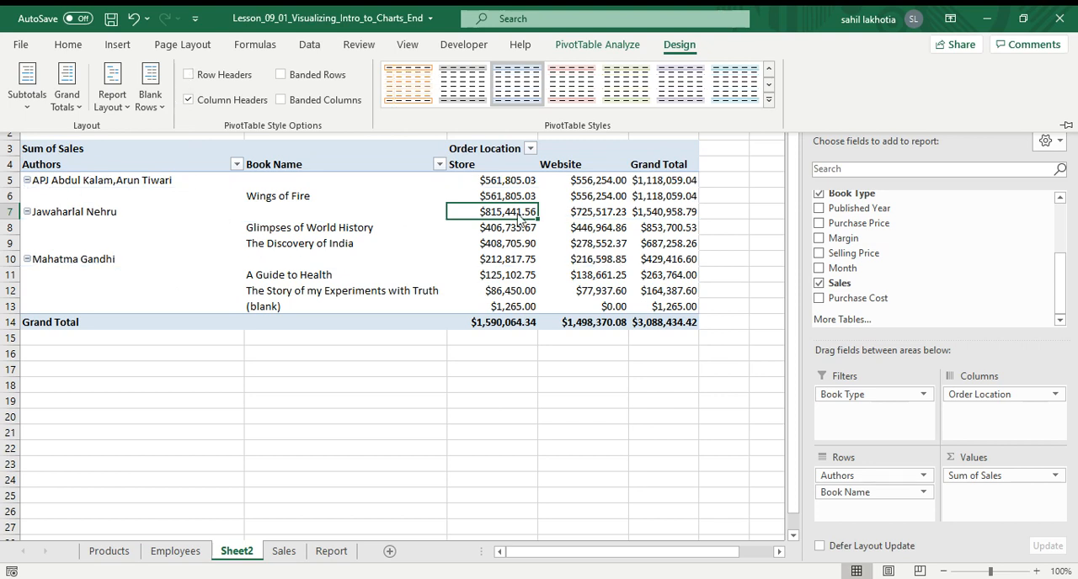
{"action": "left_click", "coordinate": [188, 74]}
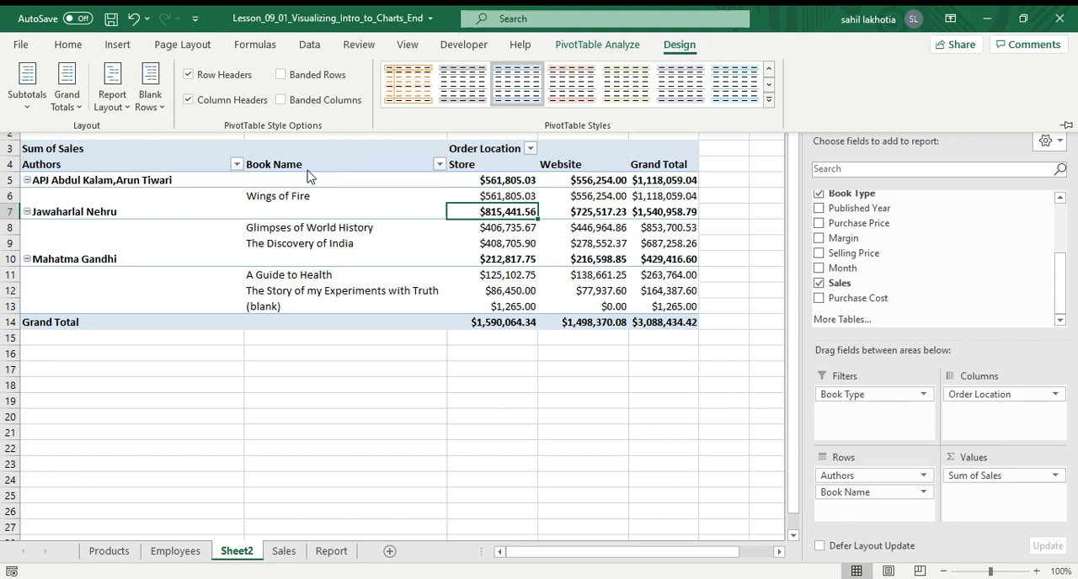
Toggle the Column Headers style option off and back on.
{"action": "left_click", "coordinate": [188, 100]}
{"action": "left_click", "coordinate": [187, 99]}
{"action": "left_click", "coordinate": [188, 99]}
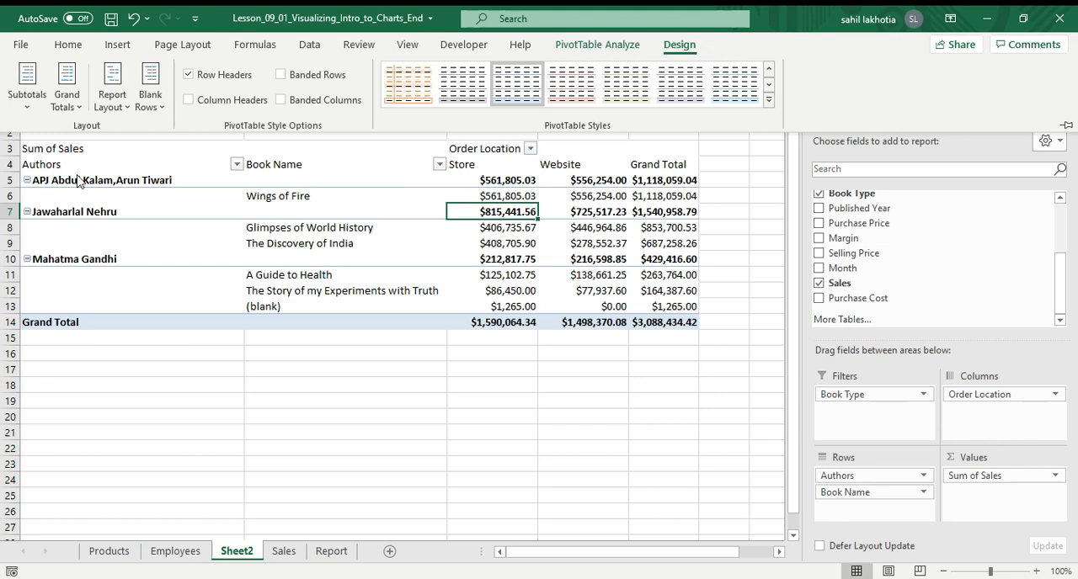
{"action": "left_click", "coordinate": [188, 99]}
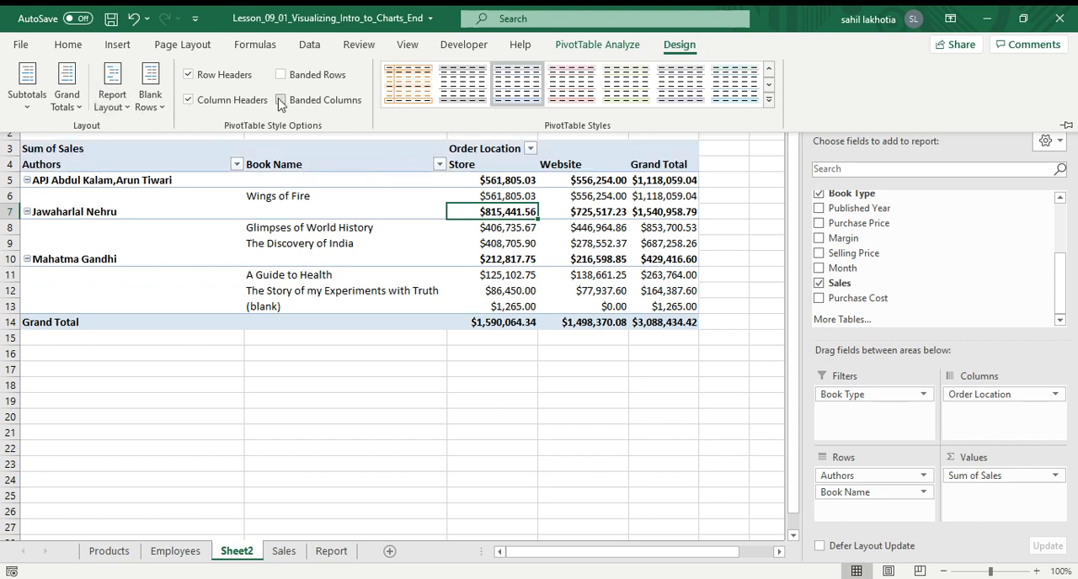
{"action": "left_click", "coordinate": [189, 100]}
{"action": "left_click", "coordinate": [189, 100]}
Try banded rows and banded columns in combination, finally switching both banding options off.
{"action": "left_click", "coordinate": [281, 75]}
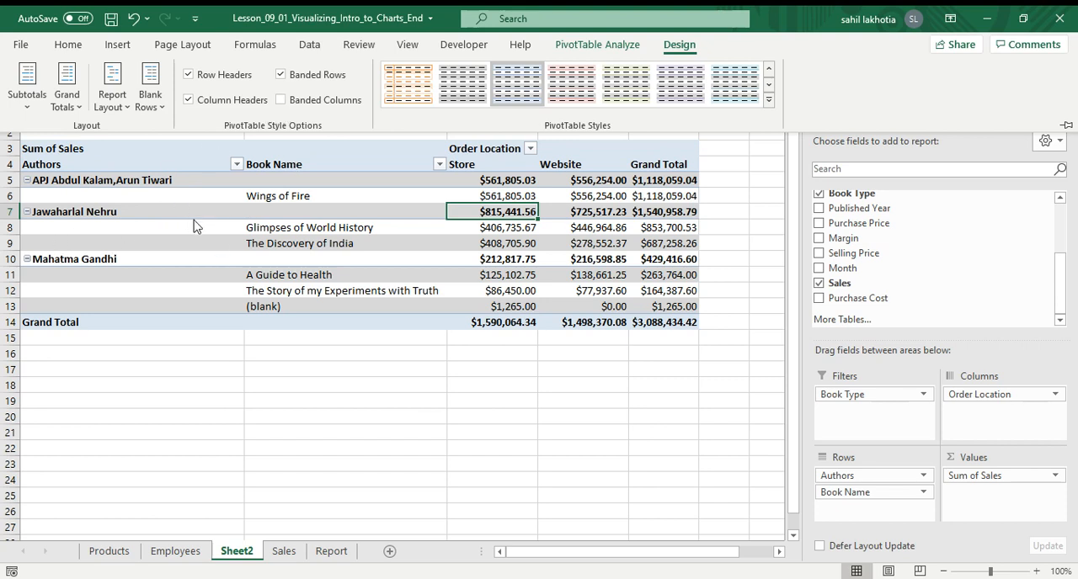
{"action": "left_click", "coordinate": [282, 100]}
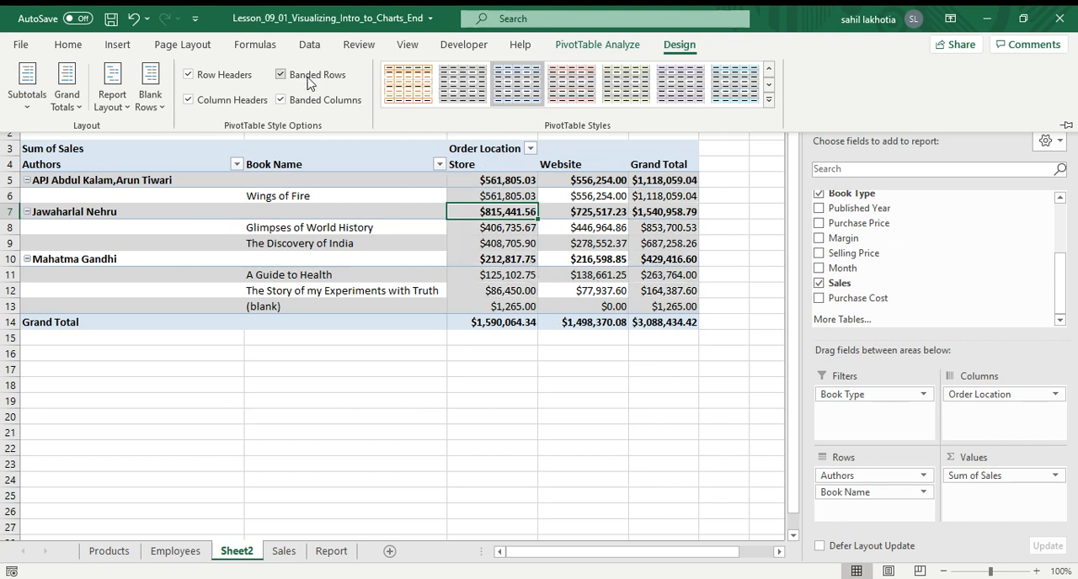
{"action": "left_click", "coordinate": [281, 74]}
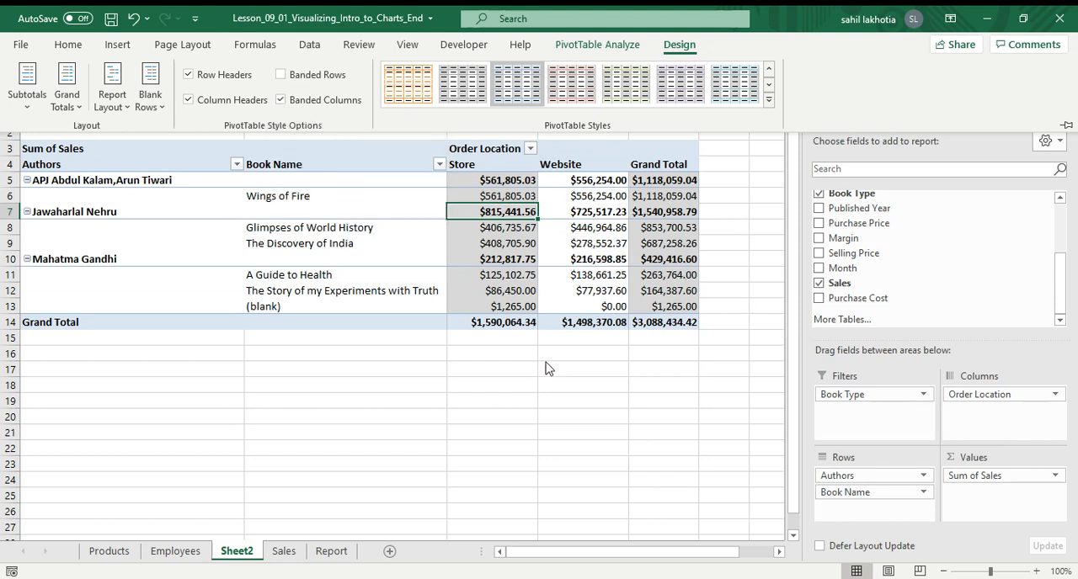
{"action": "left_click", "coordinate": [281, 74]}
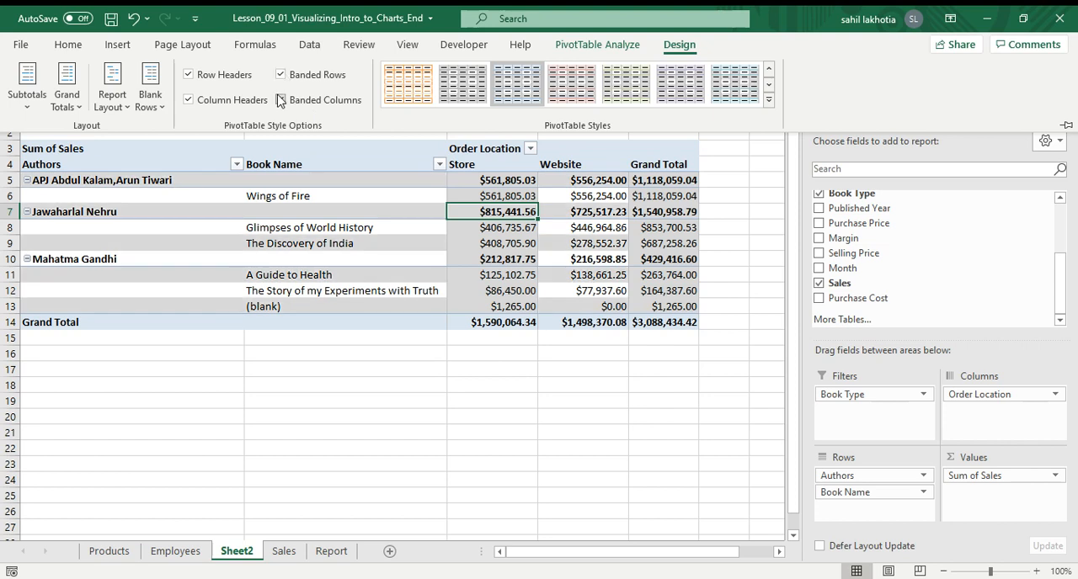
{"action": "left_click", "coordinate": [282, 99]}
{"action": "left_click", "coordinate": [281, 74]}
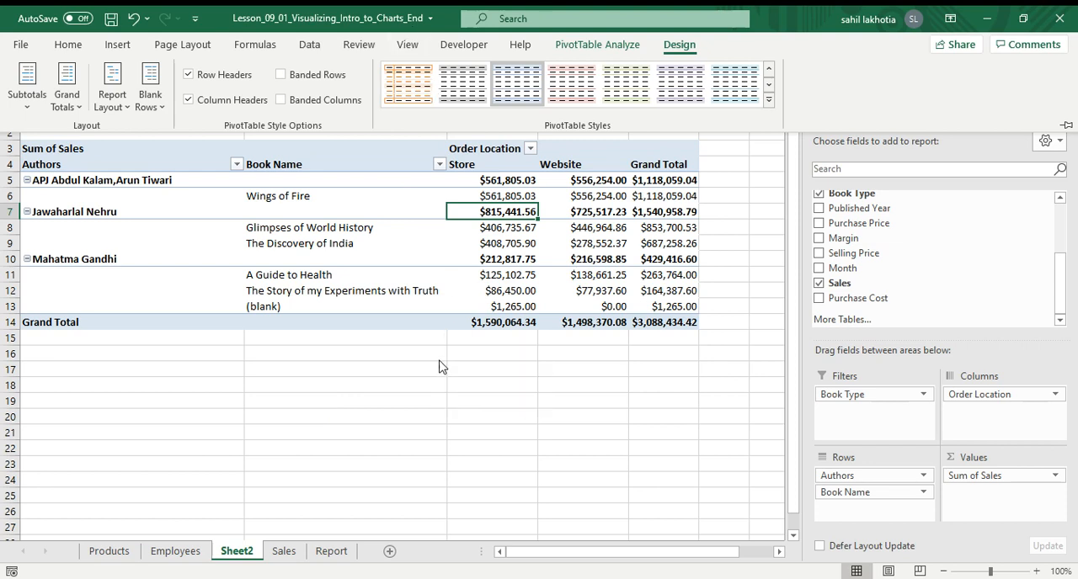
{"action": "left_click", "coordinate": [598, 46]}
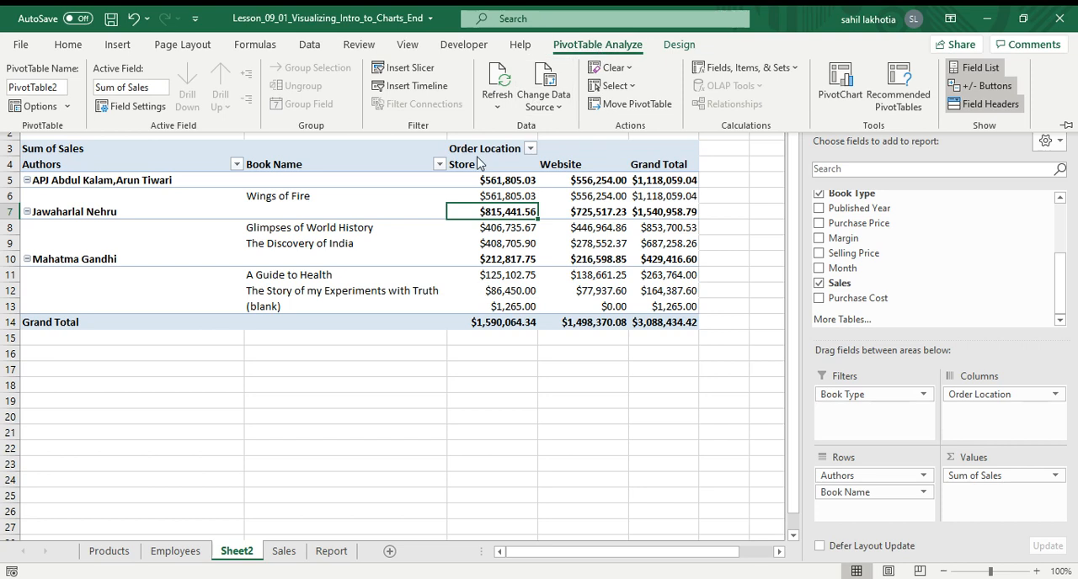
{"action": "left_click", "coordinate": [419, 74]}
{"action": "left_click", "coordinate": [238, 166]}
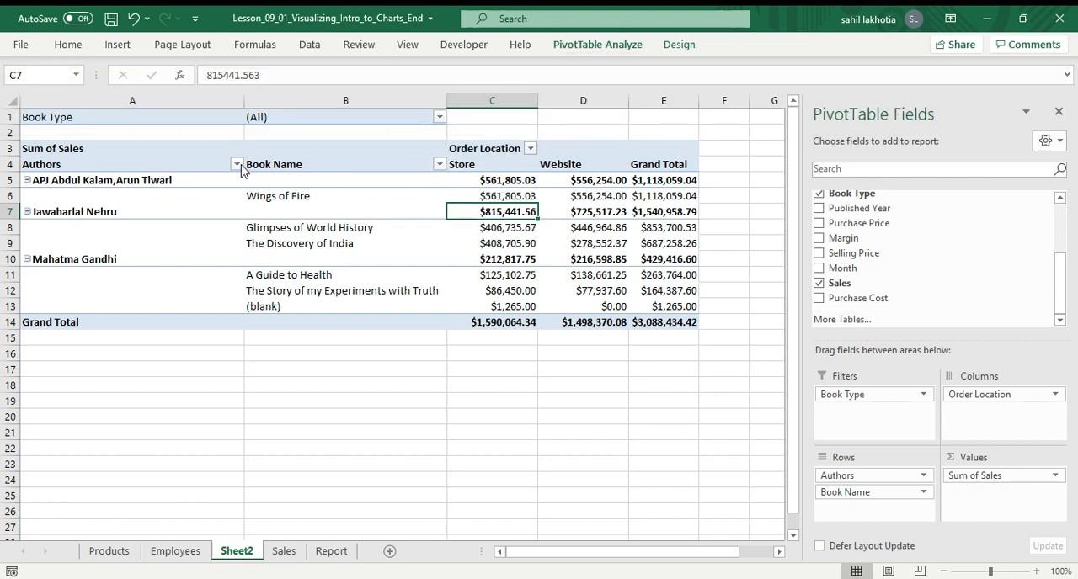
{"action": "left_click", "coordinate": [237, 165]}
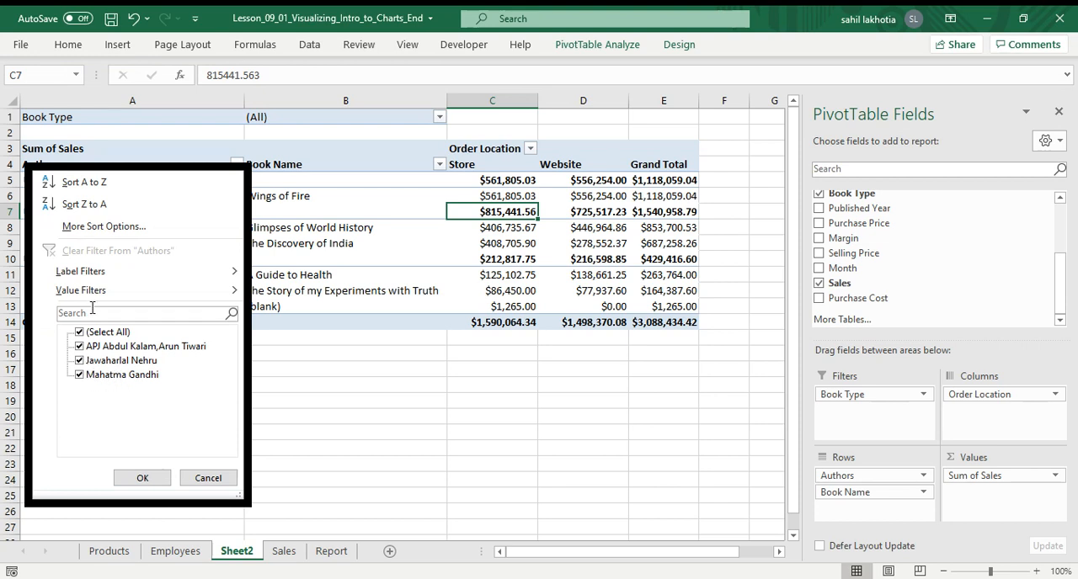
{"action": "left_click", "coordinate": [214, 476]}
Insert a slicer for the Month field on the pivot table.
{"action": "left_click", "coordinate": [256, 252]}
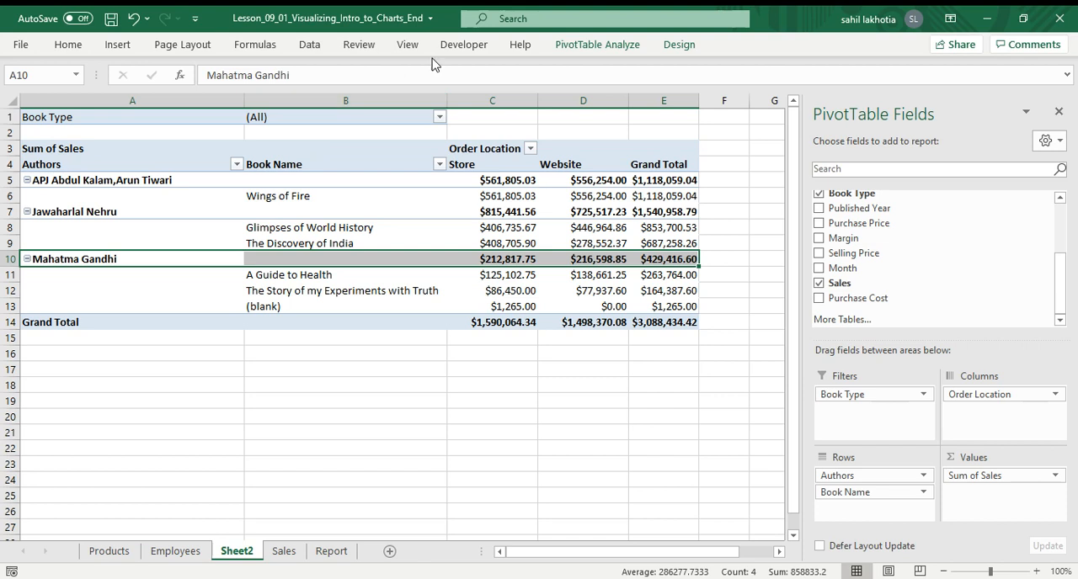
{"action": "left_click", "coordinate": [464, 419]}
{"action": "left_click", "coordinate": [373, 183]}
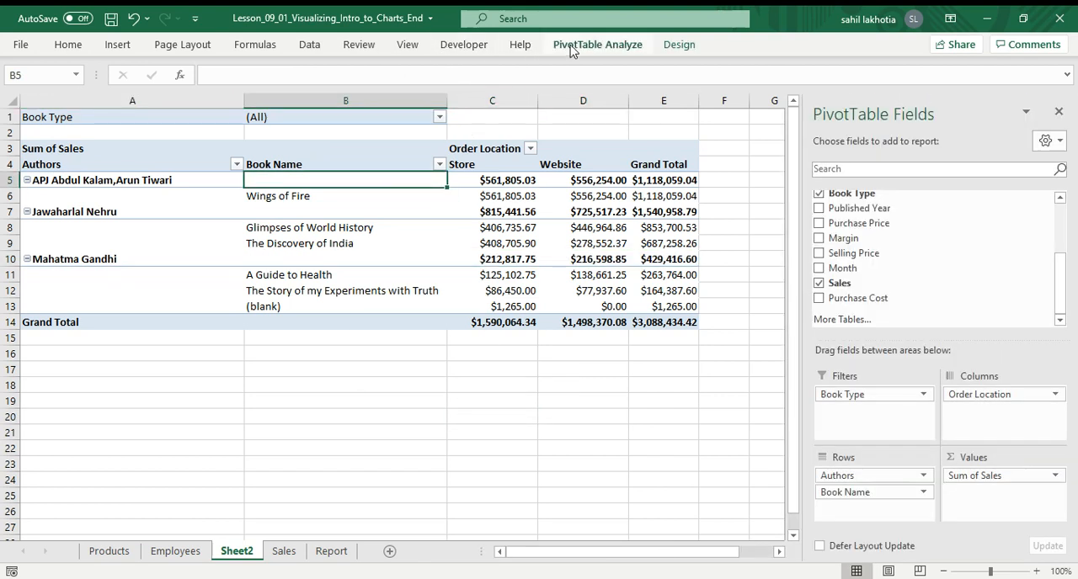
{"action": "left_click", "coordinate": [570, 46]}
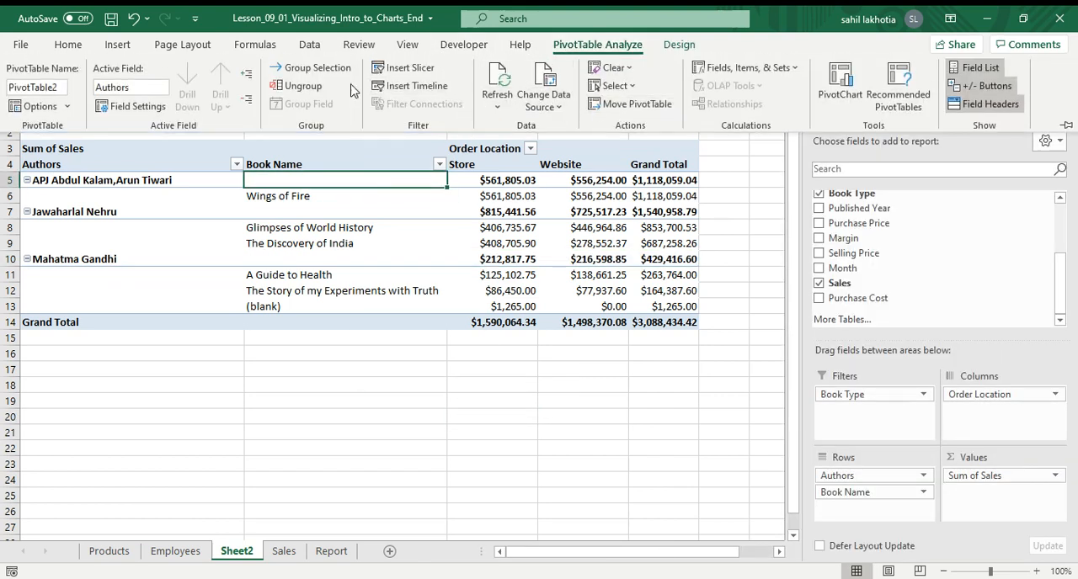
{"action": "left_click", "coordinate": [410, 68]}
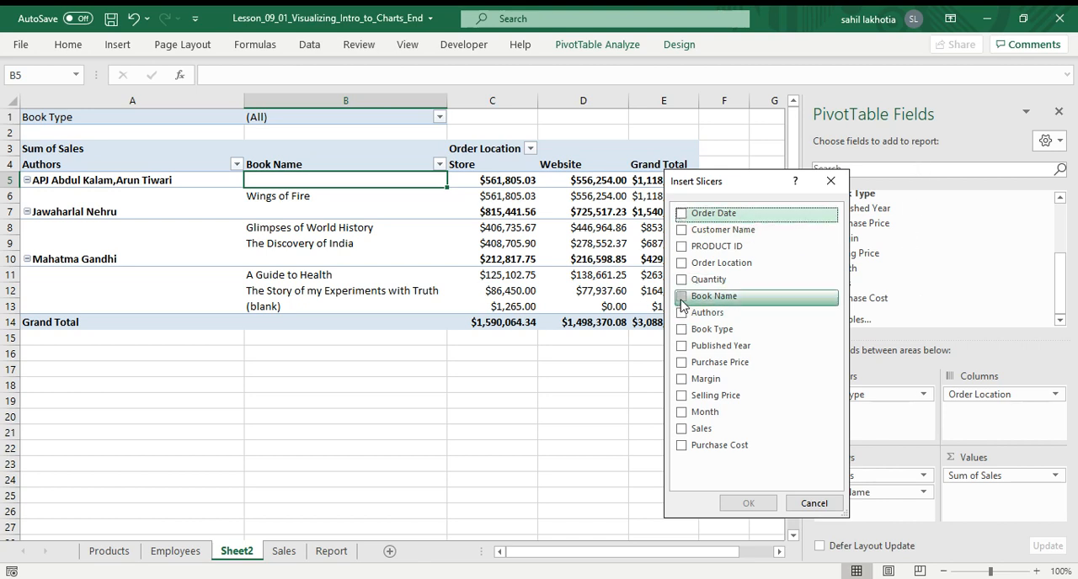
{"action": "left_click", "coordinate": [681, 412]}
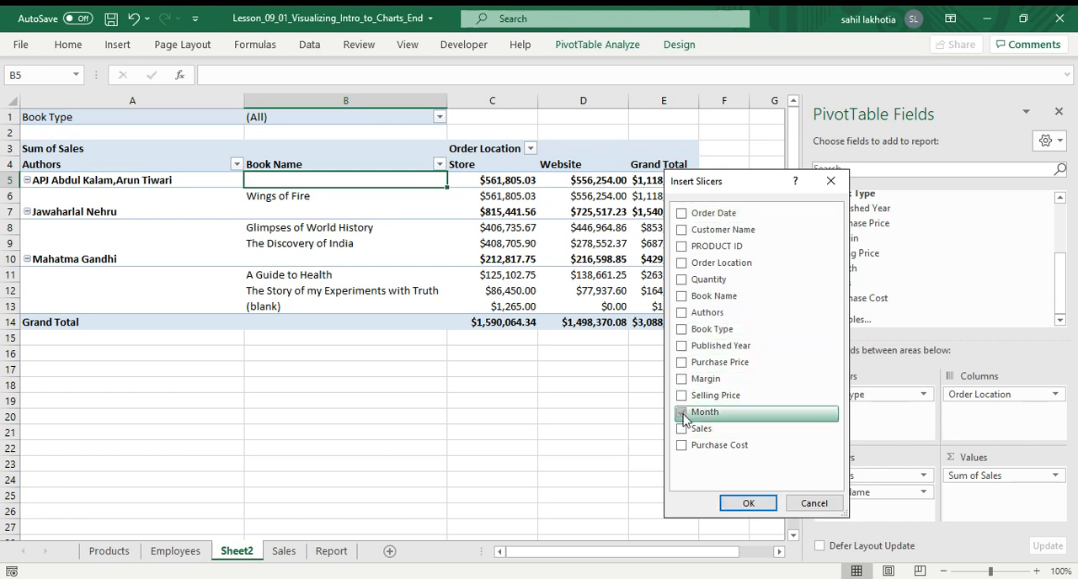
{"action": "left_click", "coordinate": [747, 503]}
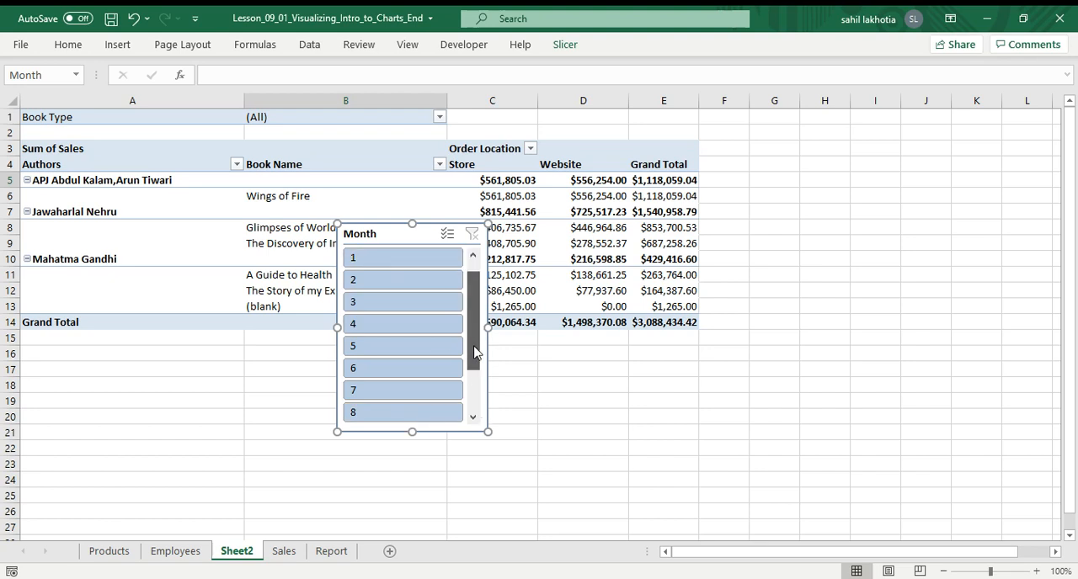
Move the Month slicer beside the pivot table, around columns G to J.
{"action": "left_click_drag", "start_coordinate": [472, 353], "coordinate": [468, 278]}
{"action": "left_click_drag", "start_coordinate": [391, 237], "coordinate": [830, 149]}
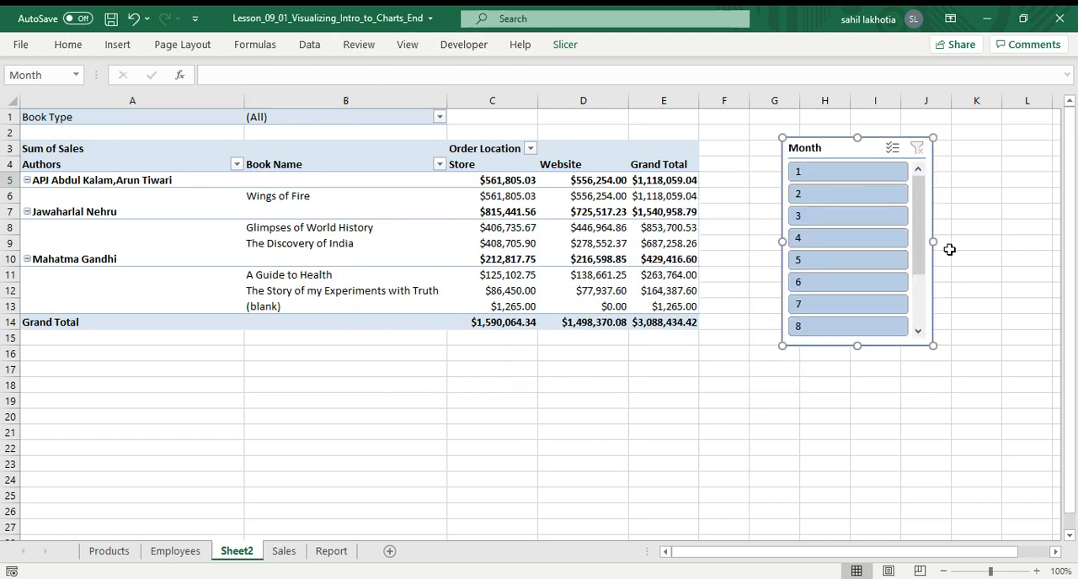
{"action": "left_click", "coordinate": [412, 199]}
{"action": "left_click", "coordinate": [591, 49]}
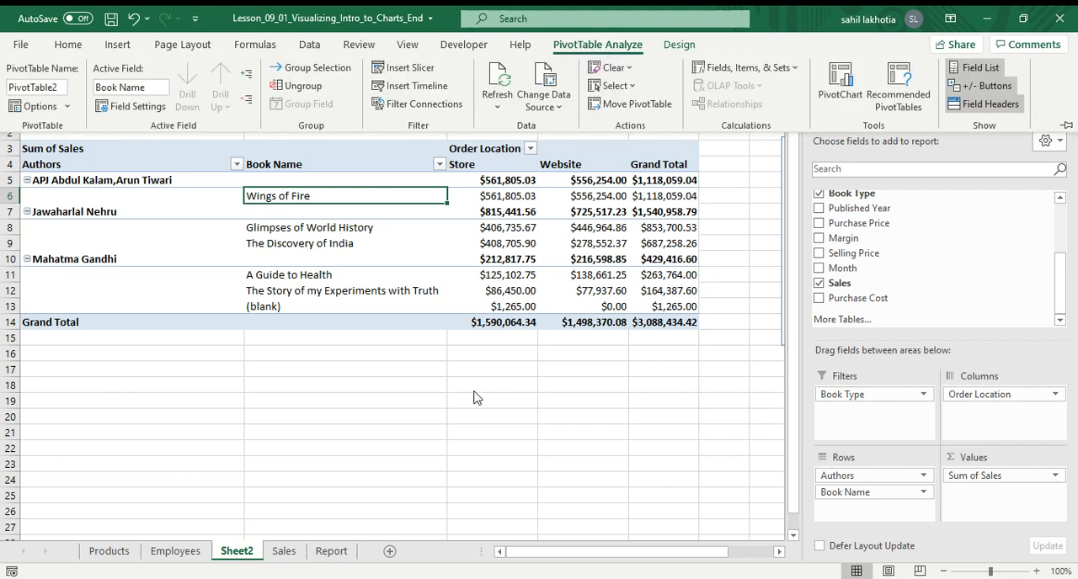
{"action": "left_click", "coordinate": [697, 47]}
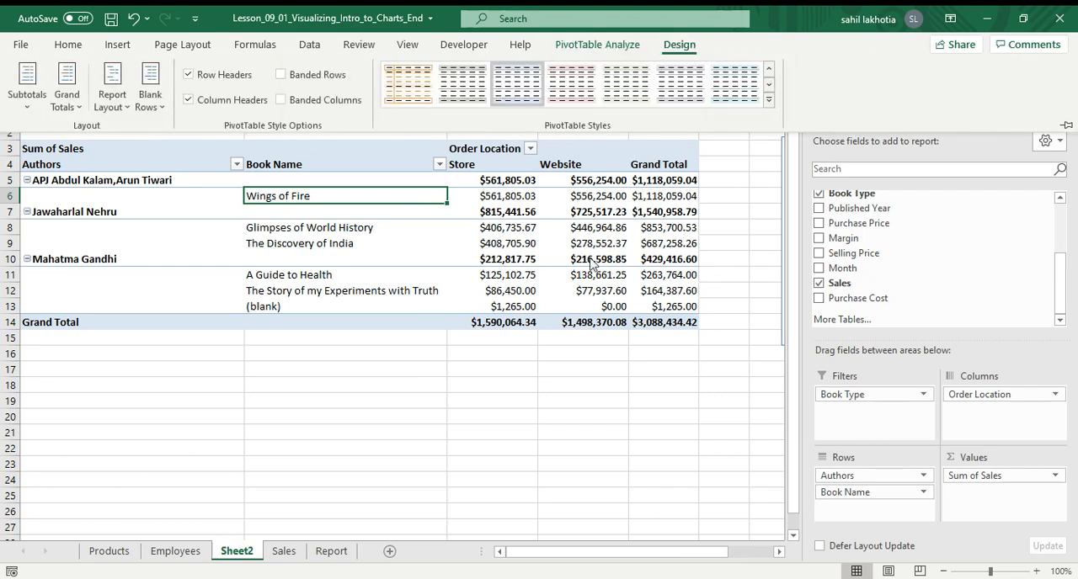
Close the PivotTable Fields pane and turn on multi-select for the Month slicer.
{"action": "left_click", "coordinate": [571, 416]}
{"action": "left_click", "coordinate": [1057, 114]}
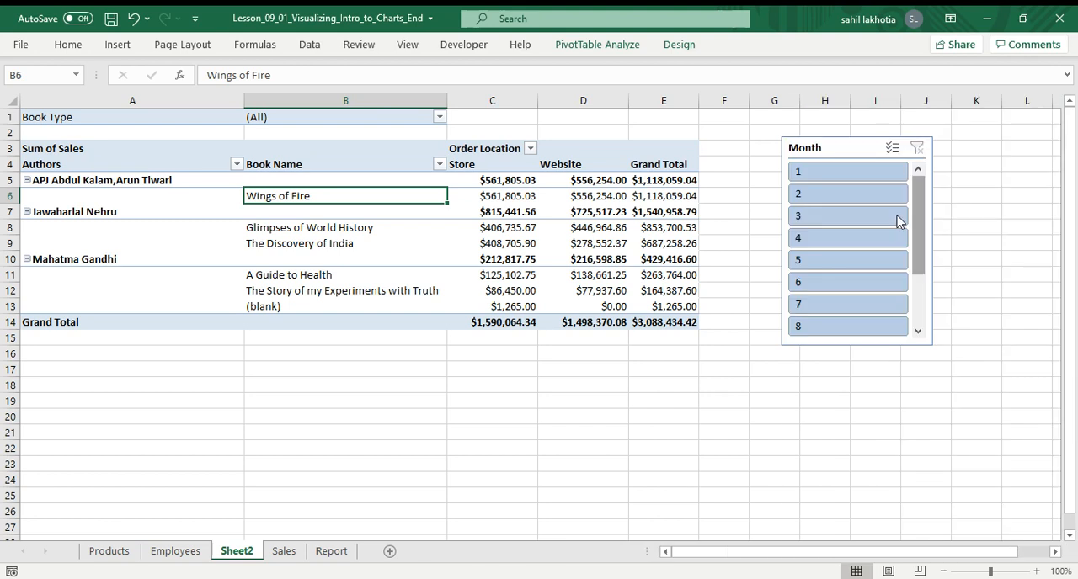
{"action": "left_click", "coordinate": [826, 152]}
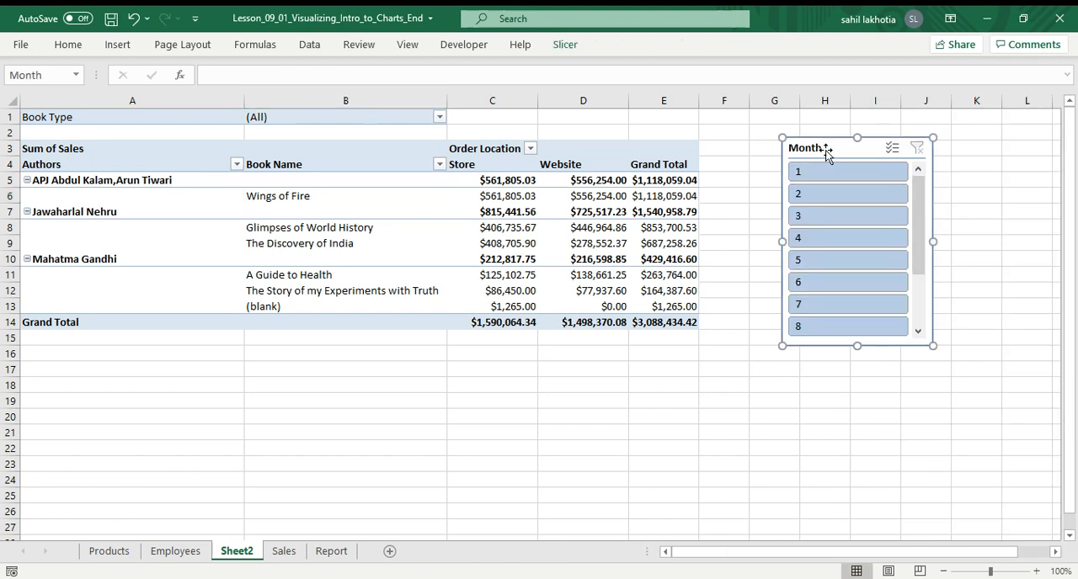
{"action": "left_click", "coordinate": [892, 148]}
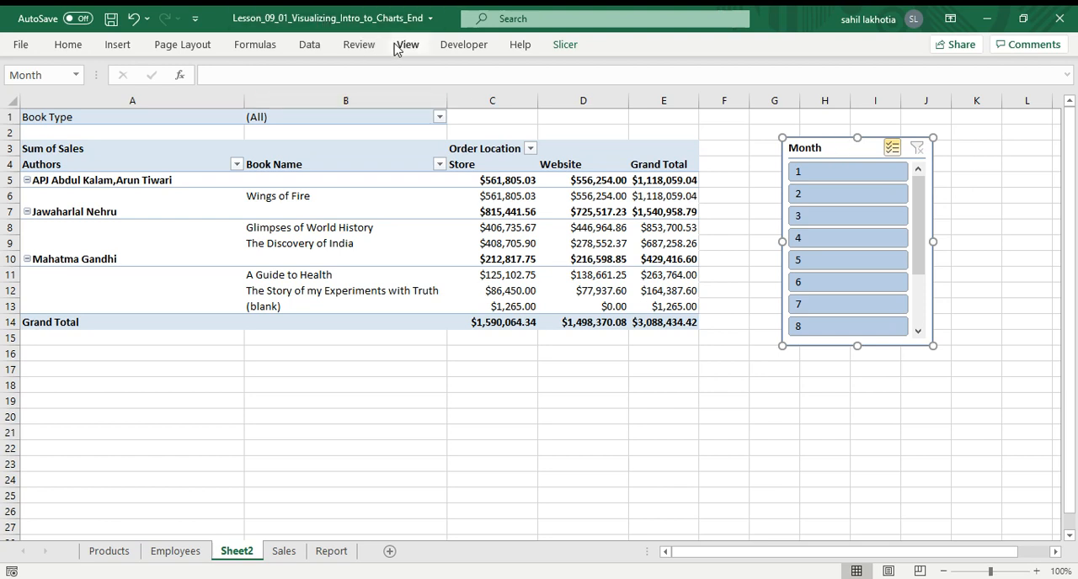
Collapse the ribbon to tab names only and browse the Developer, Insert, PivotTable Analyze and Design tabs.
{"action": "left_click", "coordinate": [443, 47]}
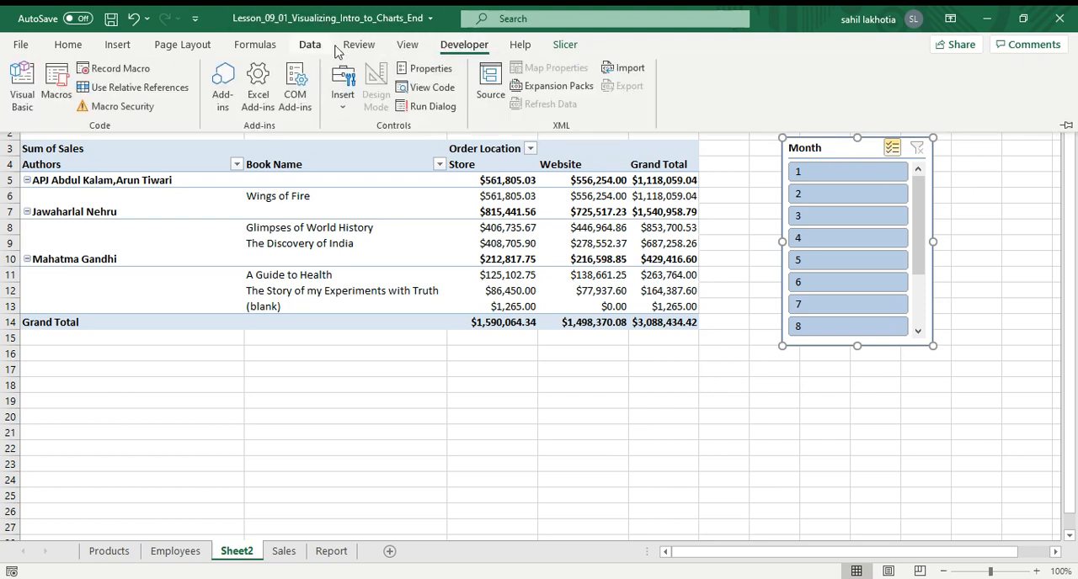
{"action": "left_click", "coordinate": [109, 47]}
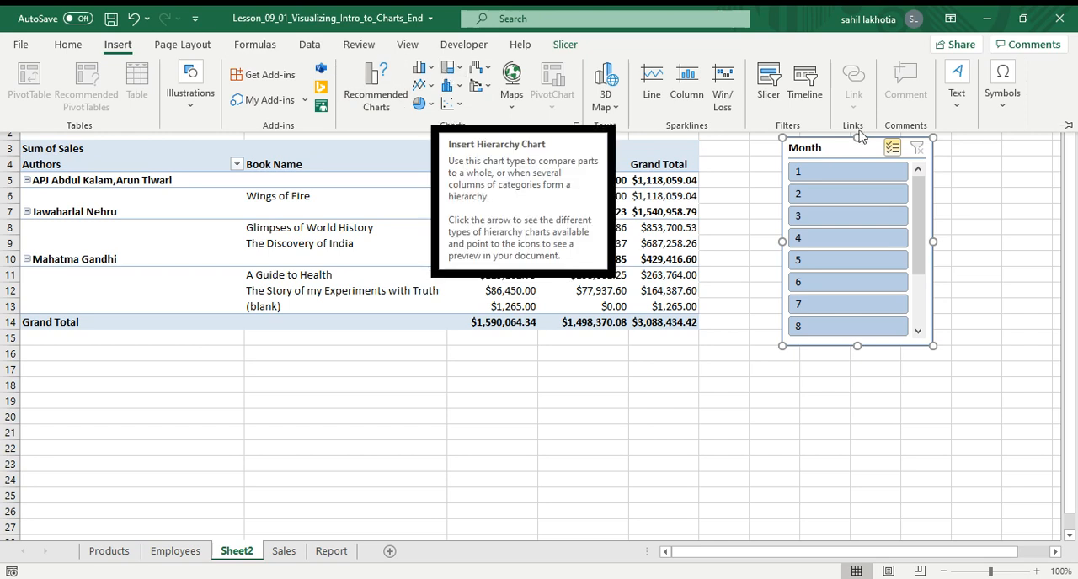
{"action": "double_click", "coordinate": [491, 47]}
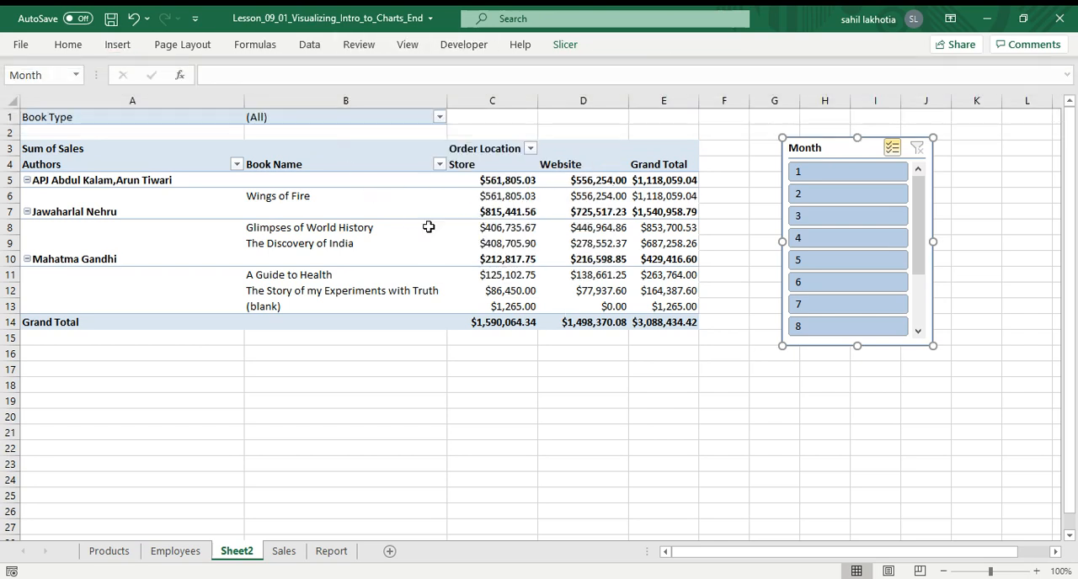
{"action": "left_click", "coordinate": [427, 228]}
{"action": "left_click", "coordinate": [599, 45]}
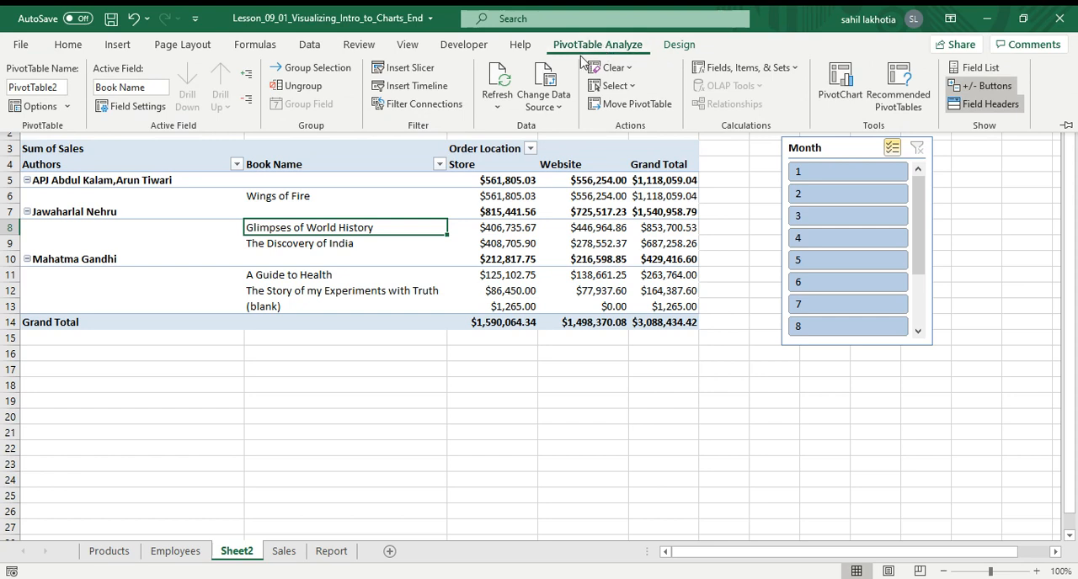
{"action": "left_click", "coordinate": [679, 45]}
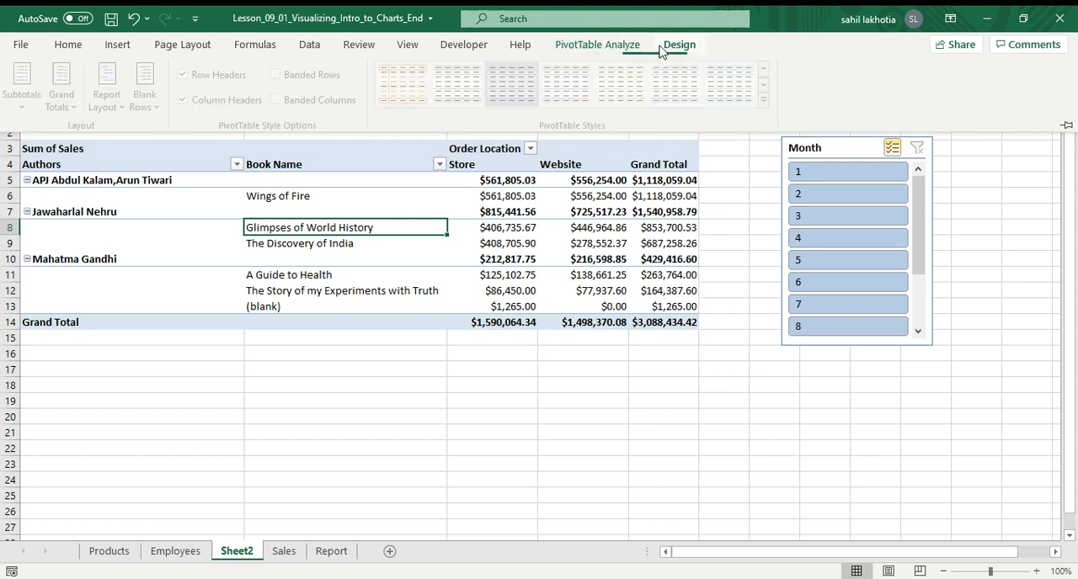
{"action": "left_click", "coordinate": [608, 47]}
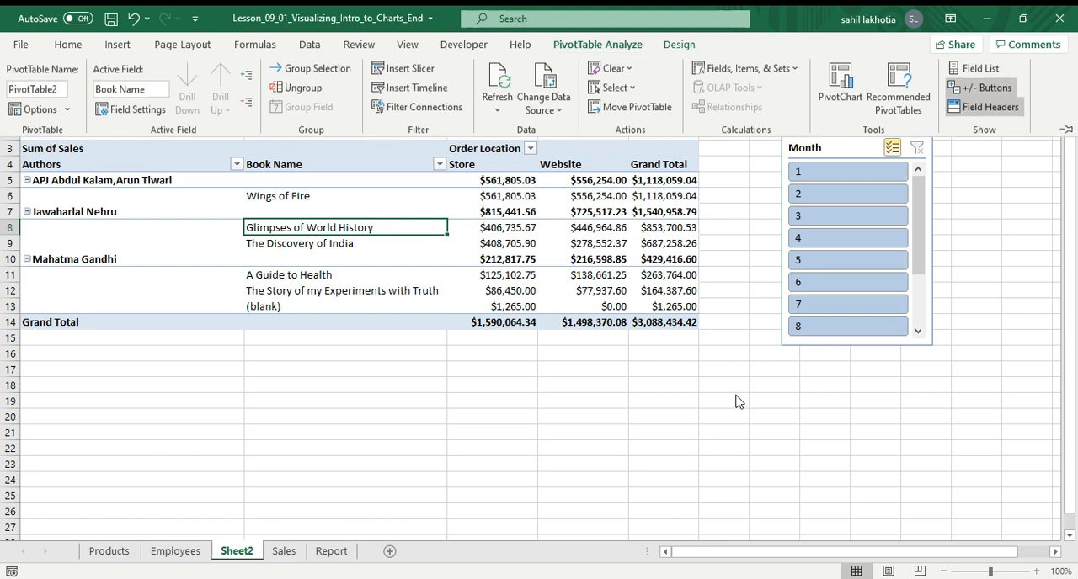
Exclude month 4 in the slicer, then reposition the slicer over columns I to K and narrow it.
{"action": "left_click", "coordinate": [841, 239]}
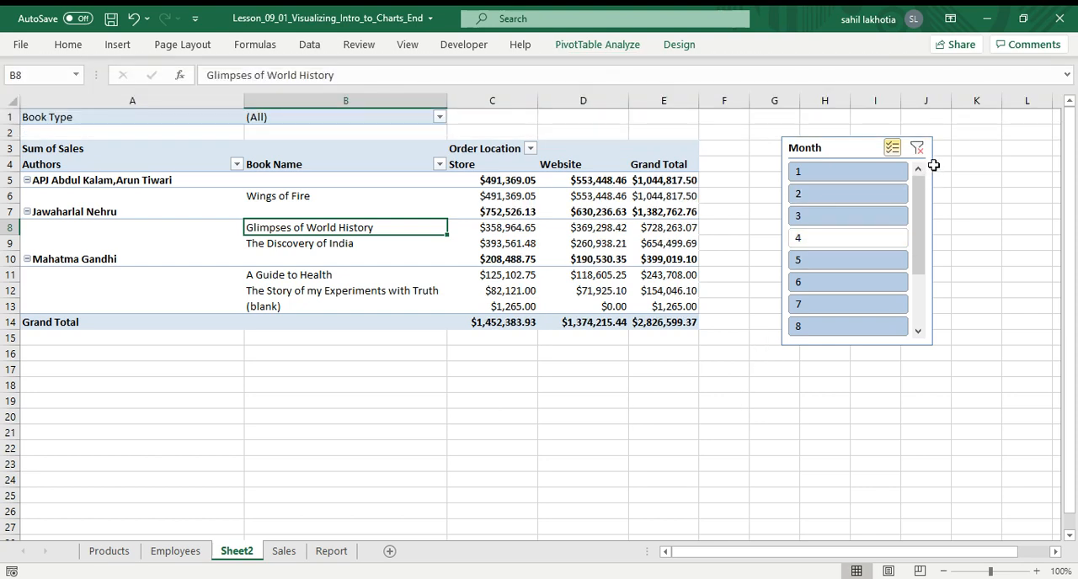
{"action": "left_click_drag", "start_coordinate": [928, 144], "coordinate": [908, 165]}
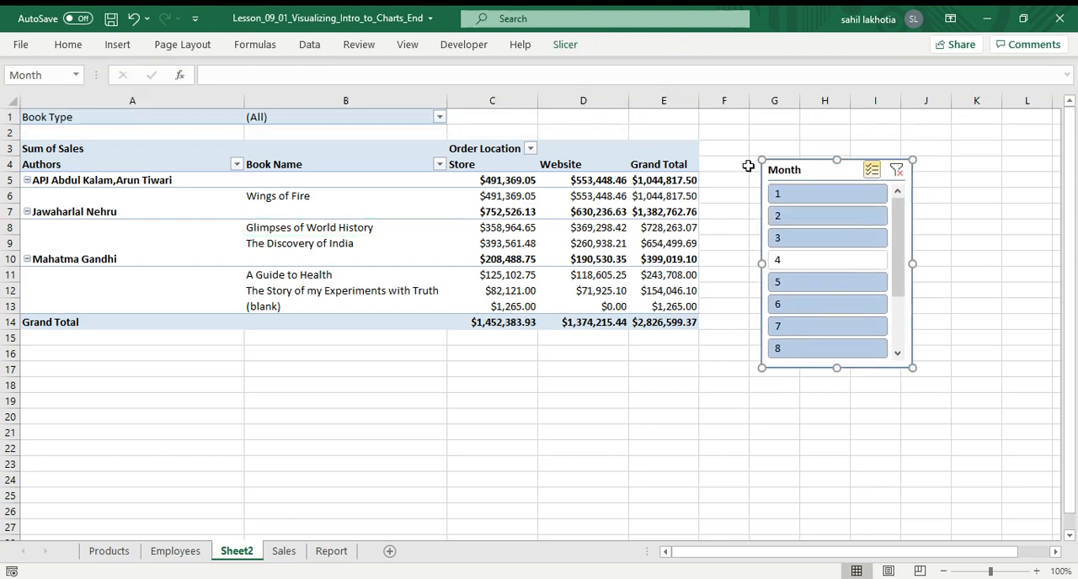
{"action": "left_click_drag", "start_coordinate": [762, 156], "coordinate": [685, 141]}
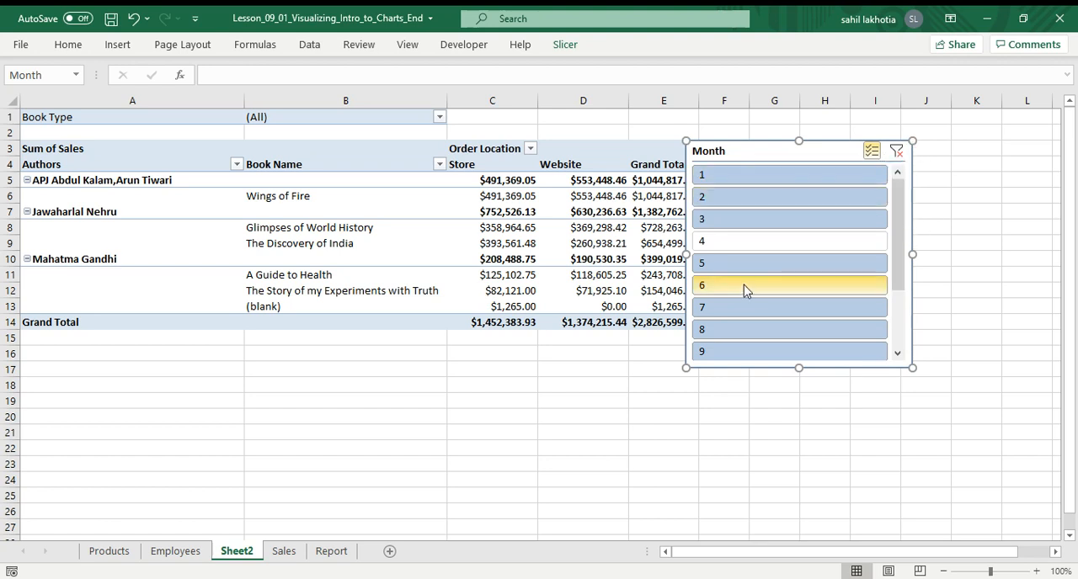
{"action": "left_click_drag", "start_coordinate": [767, 149], "coordinate": [911, 170]}
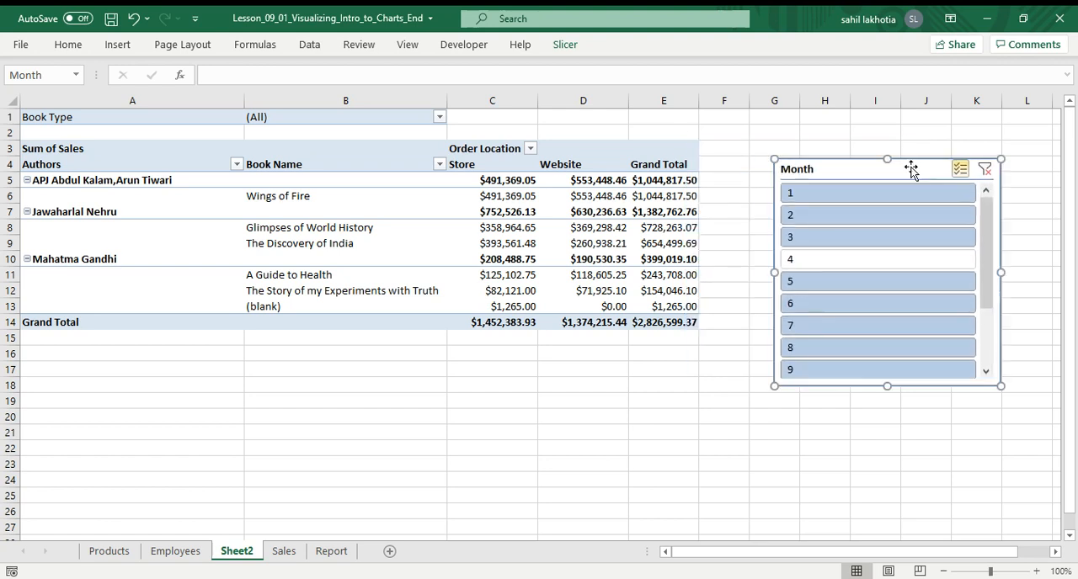
{"action": "left_click_drag", "start_coordinate": [845, 271], "coordinate": [869, 269]}
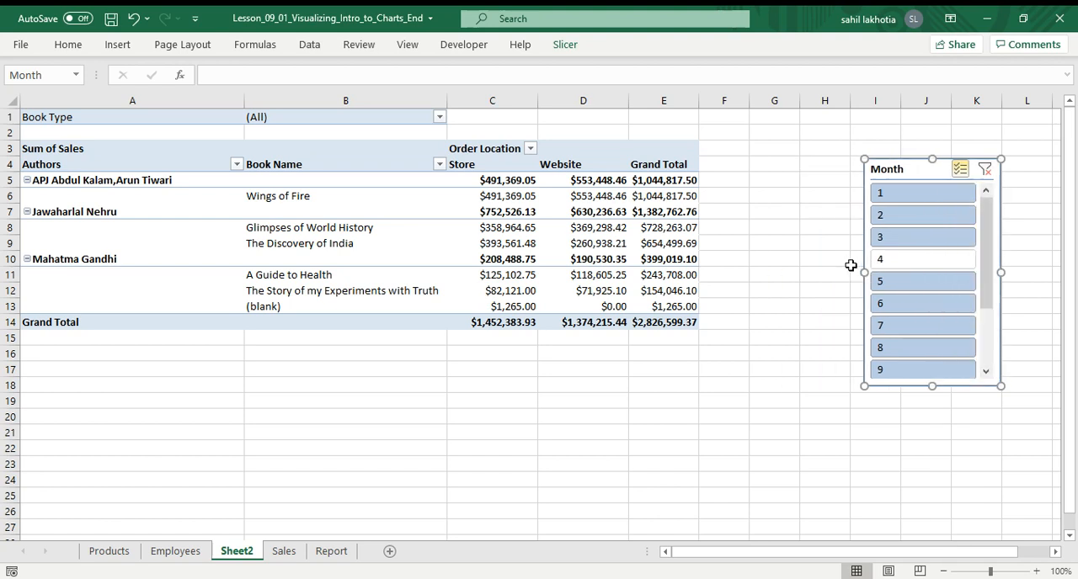
Reselect month 4, exclude months 1, 2, 3, 5 and 6, then clear the slicer filter.
{"action": "left_click", "coordinate": [913, 260]}
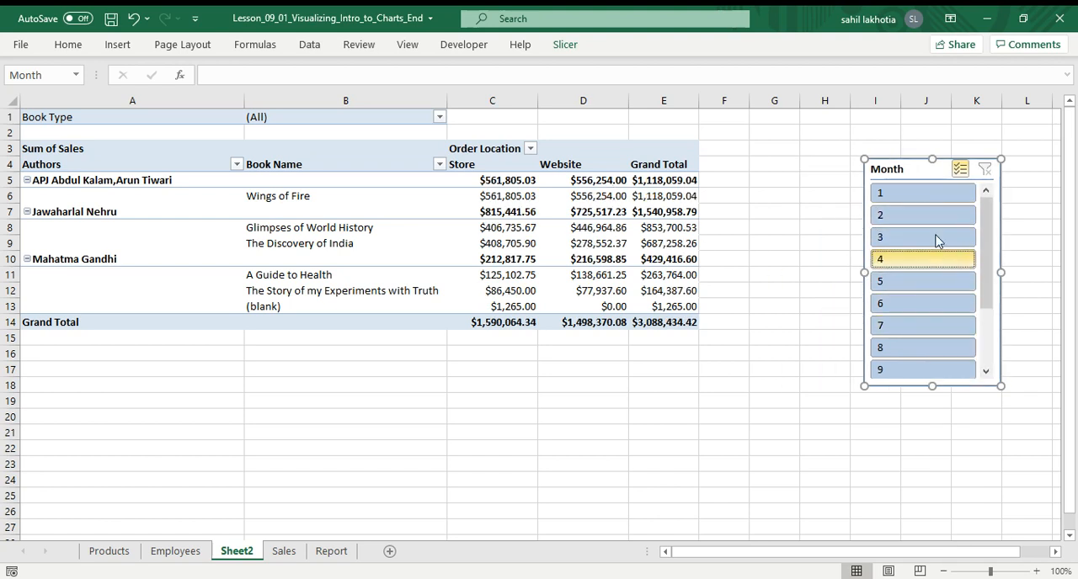
{"action": "left_click", "coordinate": [907, 194]}
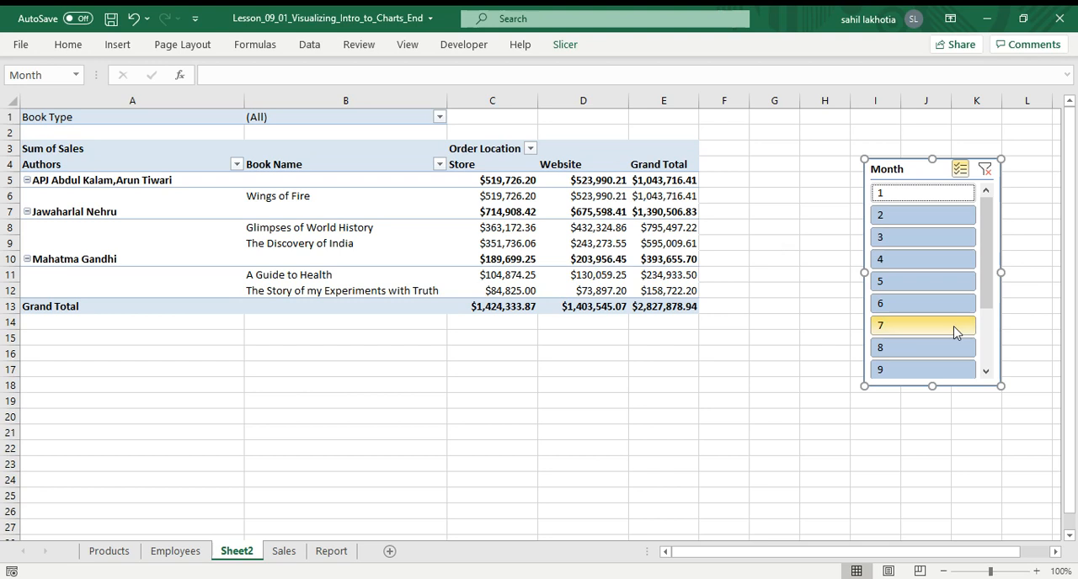
{"action": "left_click", "coordinate": [893, 217]}
{"action": "left_click", "coordinate": [902, 243]}
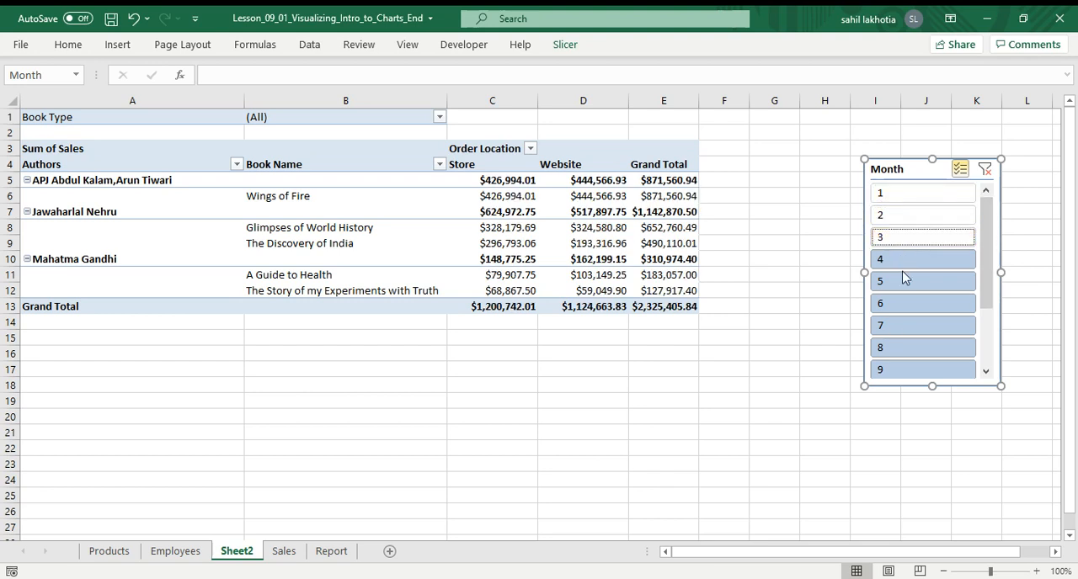
{"action": "left_click", "coordinate": [905, 291]}
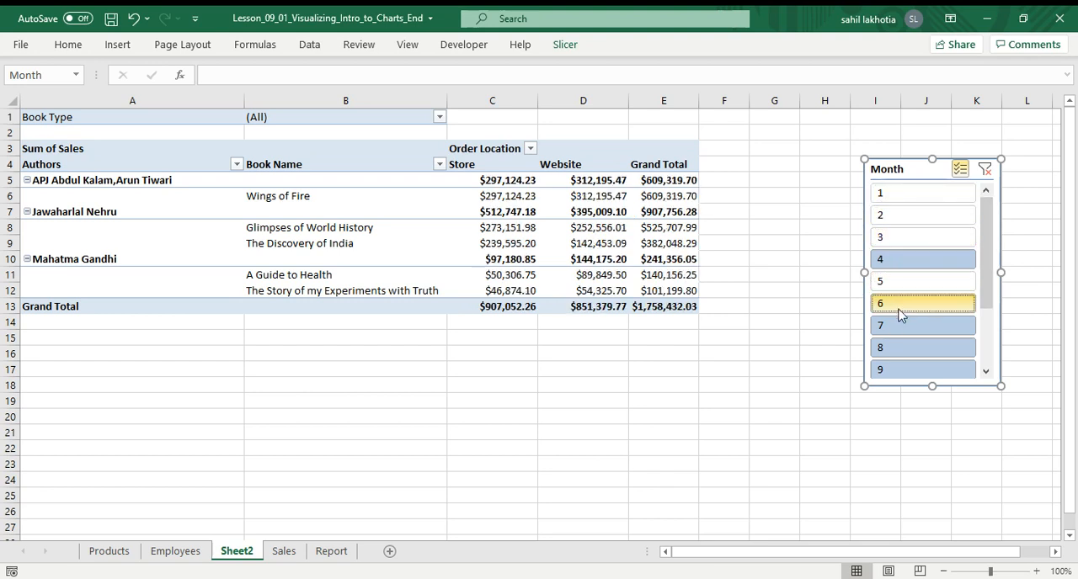
{"action": "left_click", "coordinate": [985, 169]}
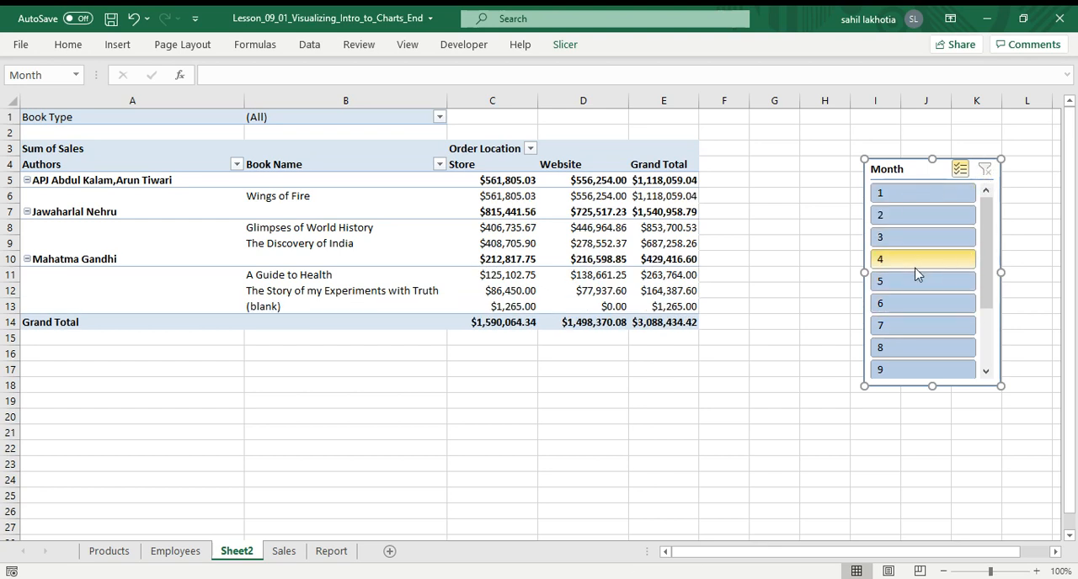
Exclude the months one by one in the slicer, scrolling down through the list until all are deselected.
{"action": "left_click", "coordinate": [901, 195]}
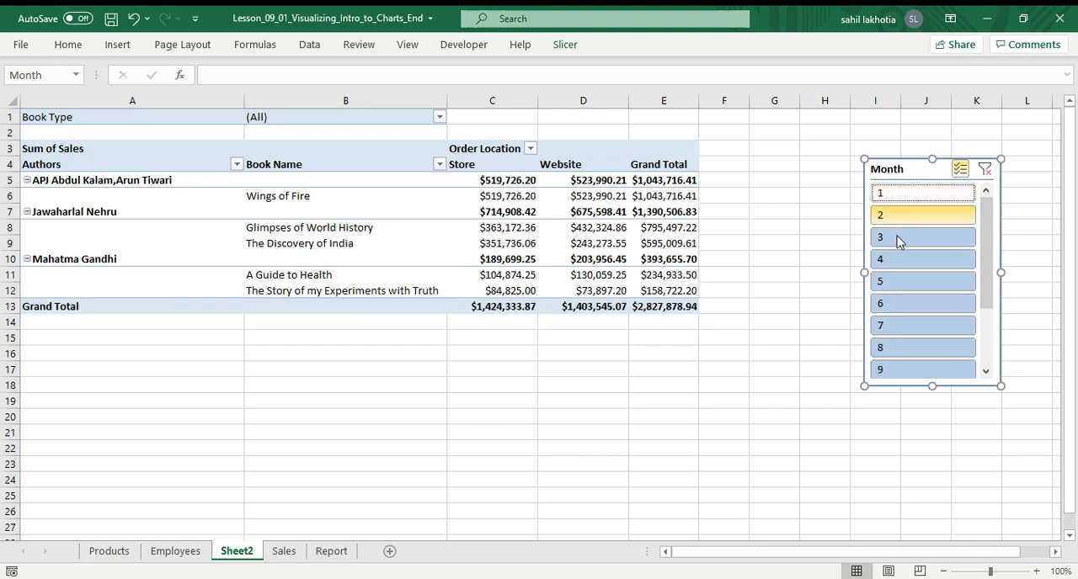
{"action": "left_click", "coordinate": [894, 216]}
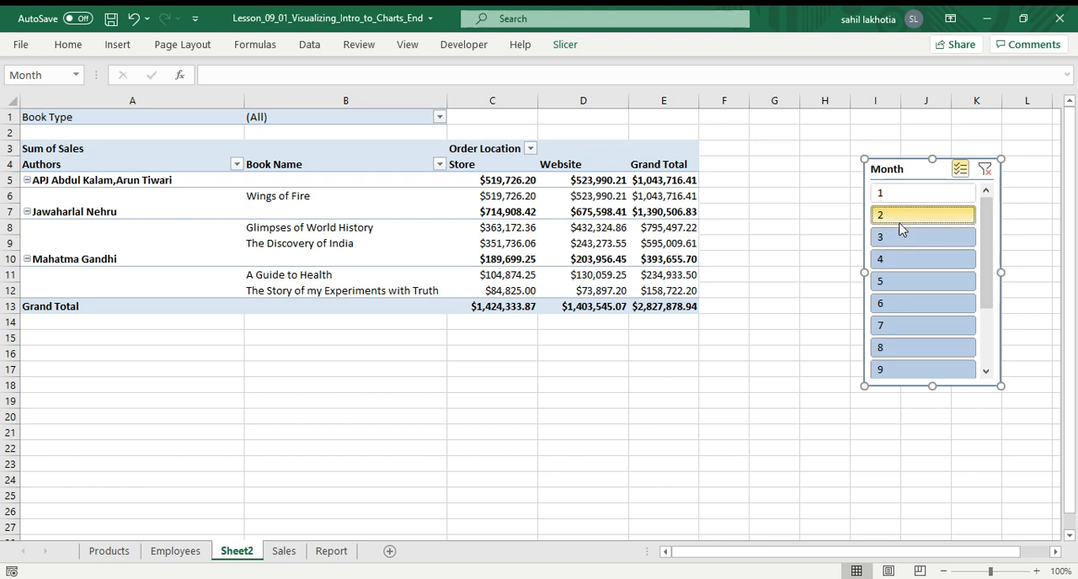
{"action": "left_click", "coordinate": [899, 238]}
{"action": "left_click", "coordinate": [906, 261]}
{"action": "left_click", "coordinate": [905, 281]}
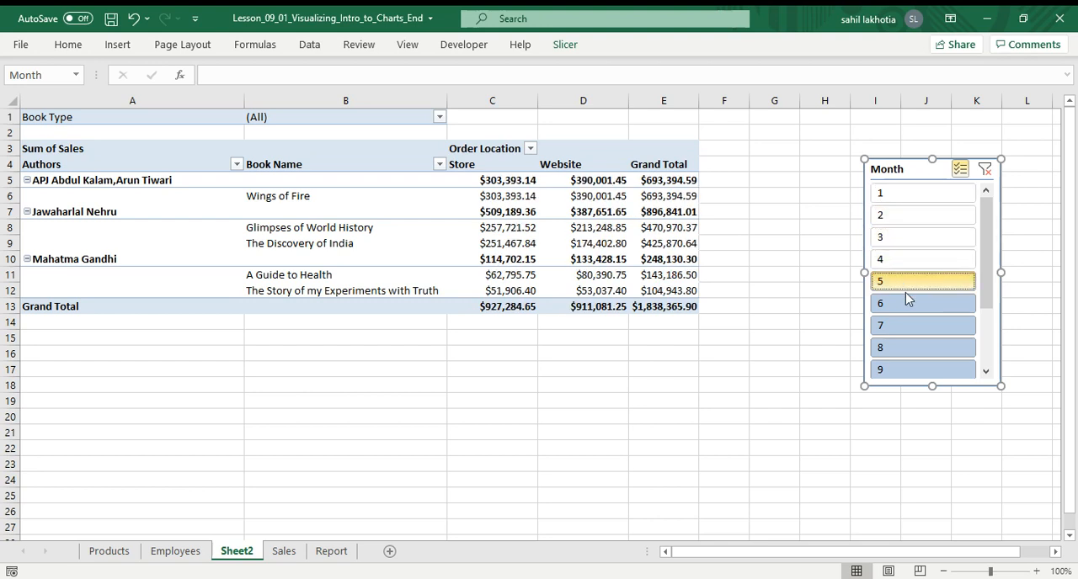
{"action": "left_click", "coordinate": [901, 303]}
{"action": "left_click", "coordinate": [893, 325]}
{"action": "left_click", "coordinate": [891, 347]}
{"action": "left_click", "coordinate": [890, 368]}
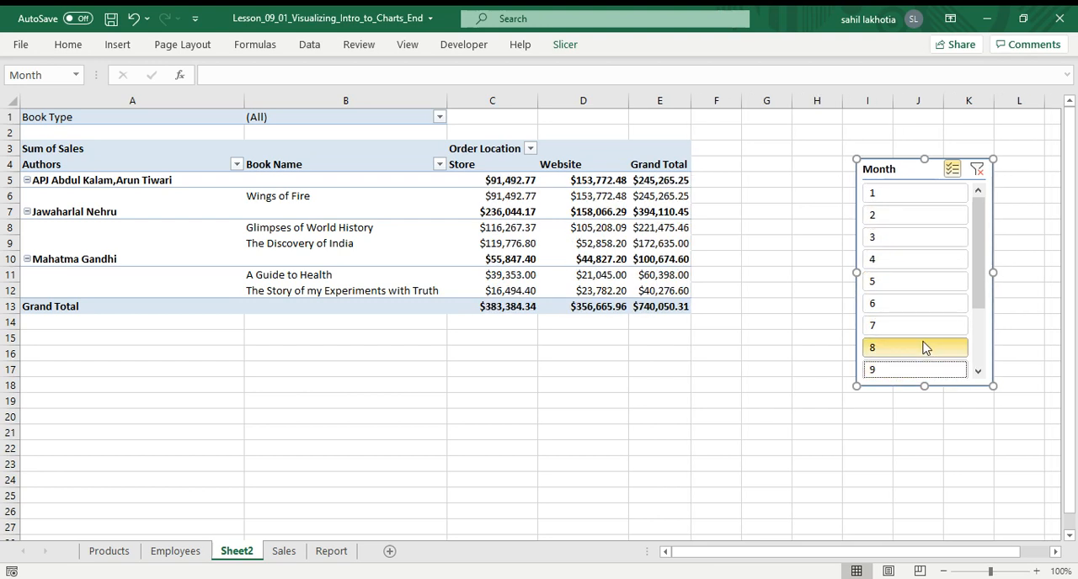
{"action": "scroll", "coordinate": [892, 368], "scroll_direction": "down", "scroll_amount": 2}
{"action": "left_click", "coordinate": [905, 326]}
{"action": "left_click", "coordinate": [898, 349]}
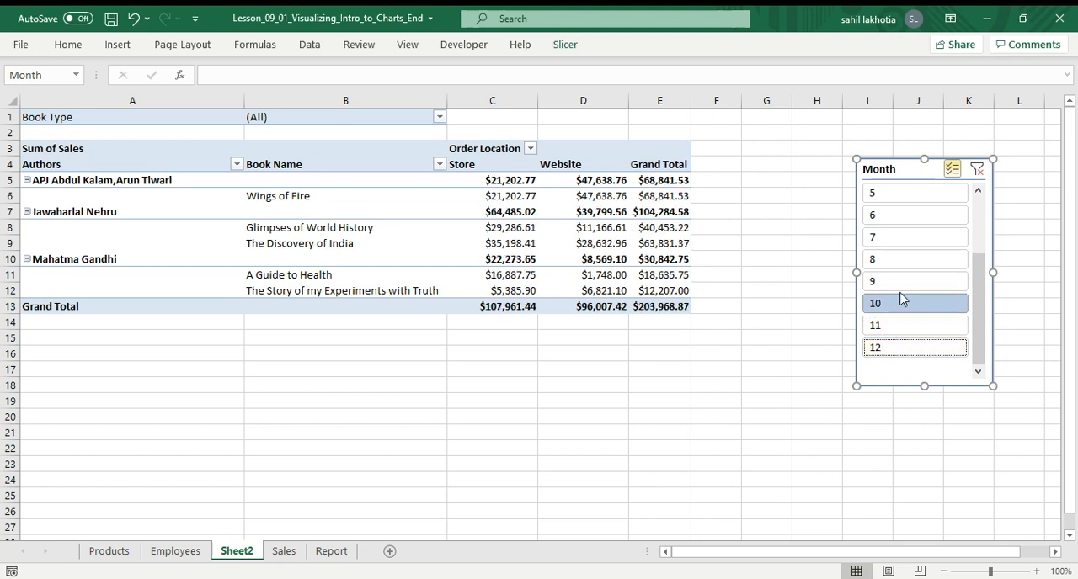
{"action": "left_click", "coordinate": [899, 305]}
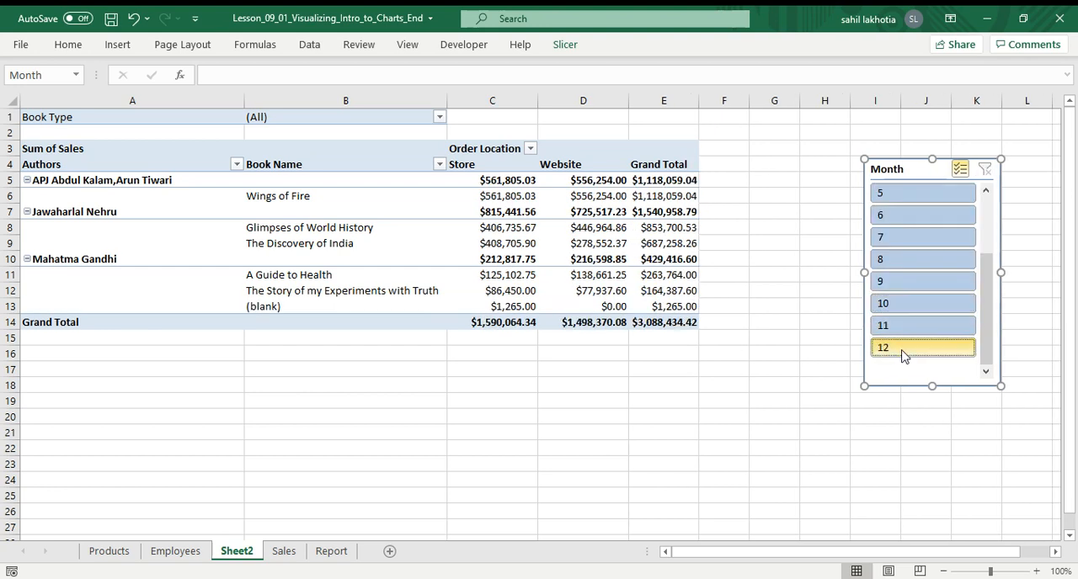
Exclude months 12 down to 5 and 3 down to 1 so only month 4 remains, then clear the slicer filter.
{"action": "left_click", "coordinate": [897, 348]}
{"action": "left_click", "coordinate": [896, 326]}
{"action": "left_click", "coordinate": [895, 303]}
{"action": "left_click", "coordinate": [895, 281]}
{"action": "left_click", "coordinate": [895, 260]}
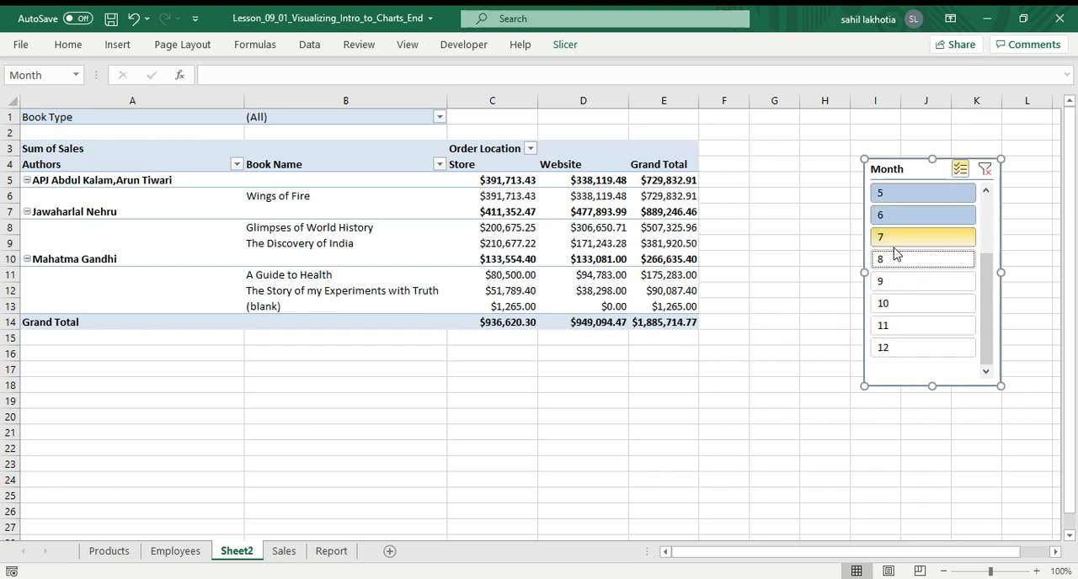
{"action": "left_click", "coordinate": [894, 237]}
{"action": "left_click", "coordinate": [897, 213]}
{"action": "left_click", "coordinate": [896, 193]}
{"action": "scroll", "coordinate": [897, 257], "scroll_direction": "up", "scroll_amount": 2}
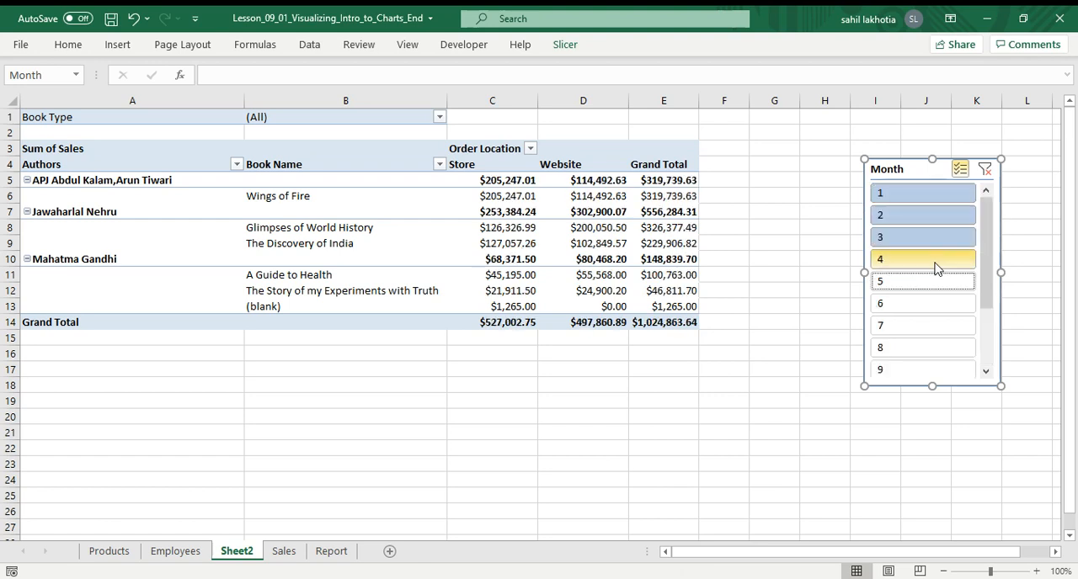
{"action": "left_click", "coordinate": [912, 238]}
{"action": "left_click", "coordinate": [914, 216]}
{"action": "left_click", "coordinate": [899, 193]}
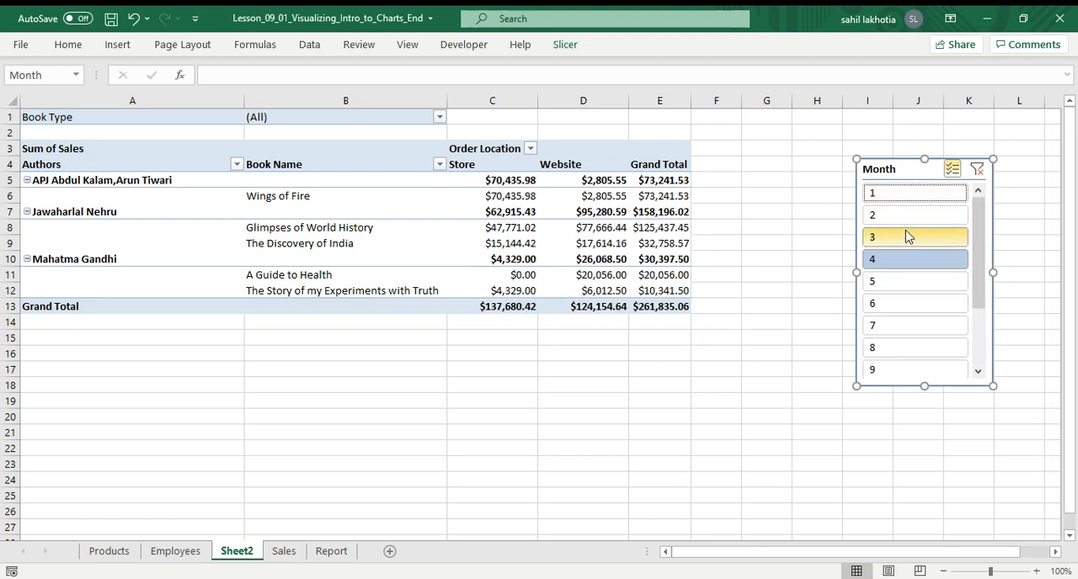
{"action": "left_click", "coordinate": [976, 169]}
Exclude months 1 to 4 in the Month slicer, then clear the slicer filter.
{"action": "left_click", "coordinate": [966, 168]}
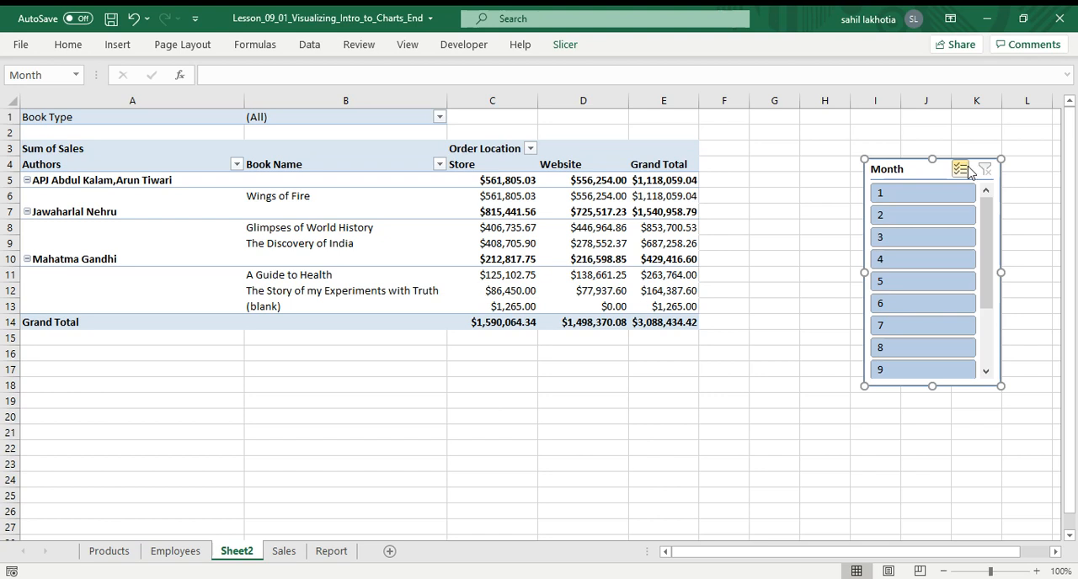
{"action": "left_click", "coordinate": [921, 195]}
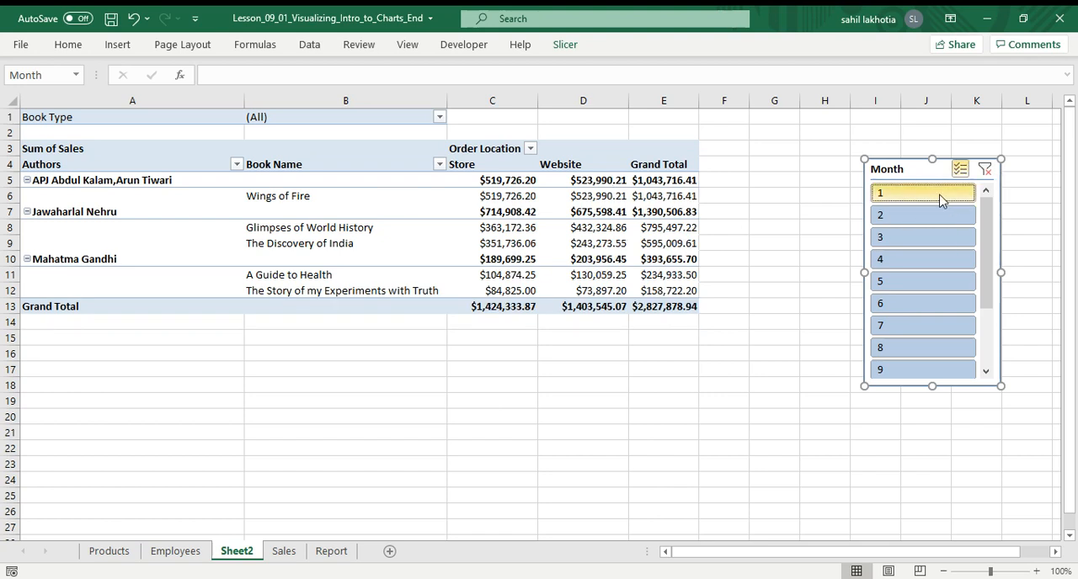
{"action": "left_click", "coordinate": [924, 195]}
{"action": "left_click", "coordinate": [894, 223]}
{"action": "left_click", "coordinate": [895, 260]}
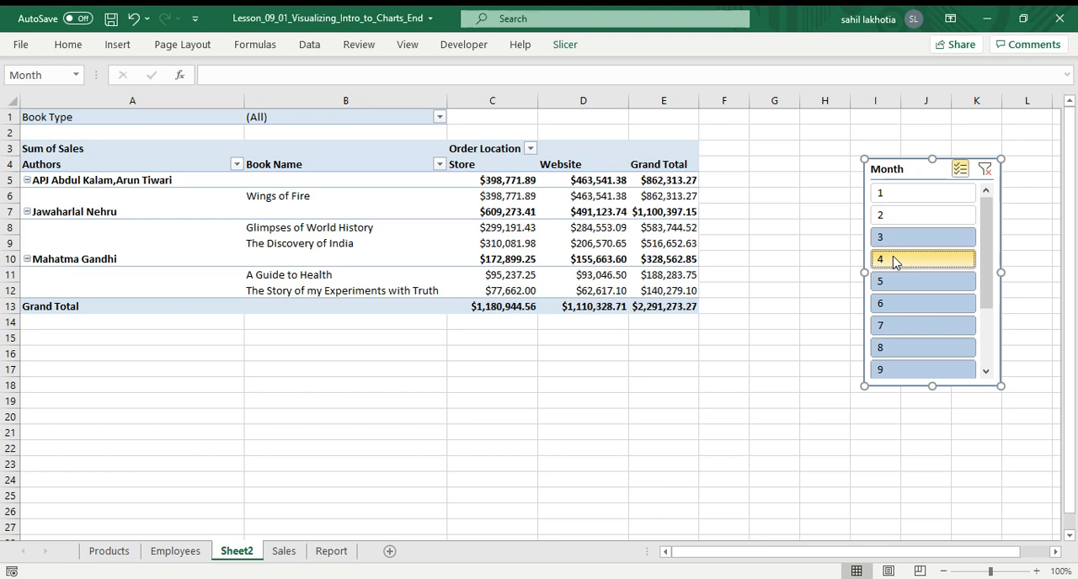
{"action": "left_click", "coordinate": [895, 237]}
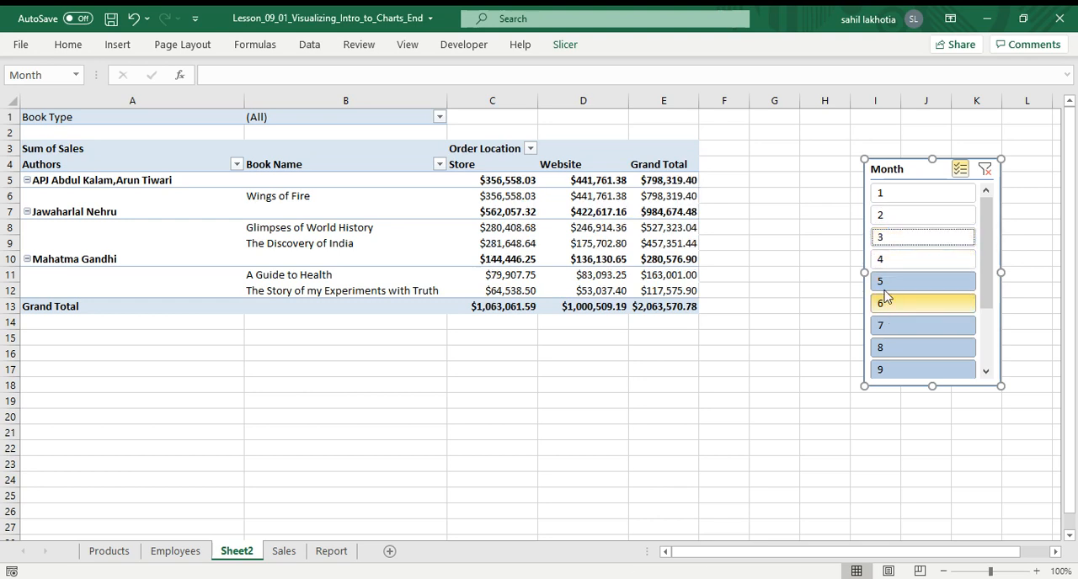
{"action": "left_click", "coordinate": [983, 170]}
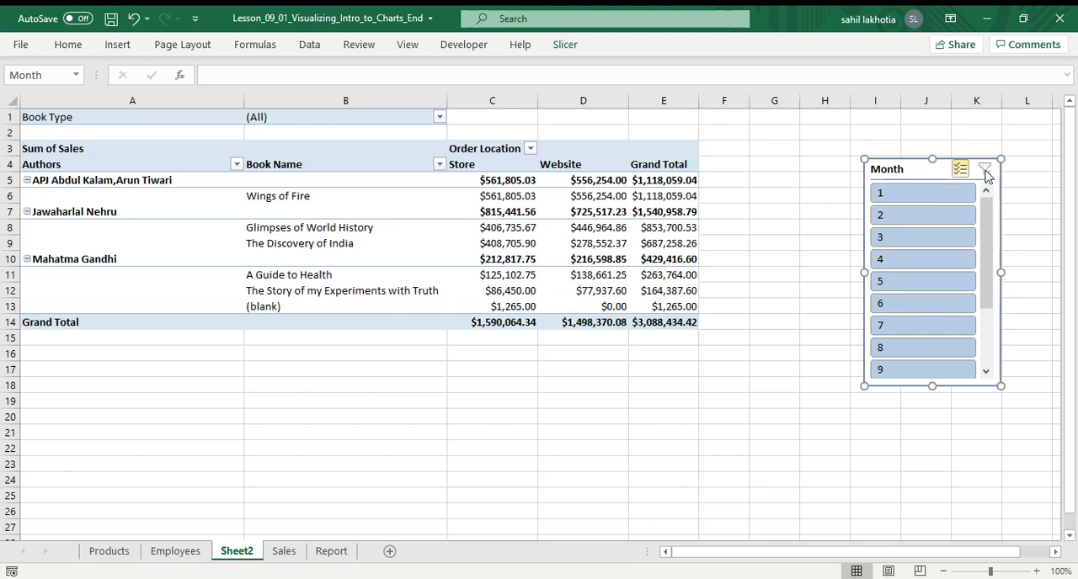
Exclude months 7 and 12 from the pivot table using the Month slicer.
{"action": "left_click", "coordinate": [900, 335]}
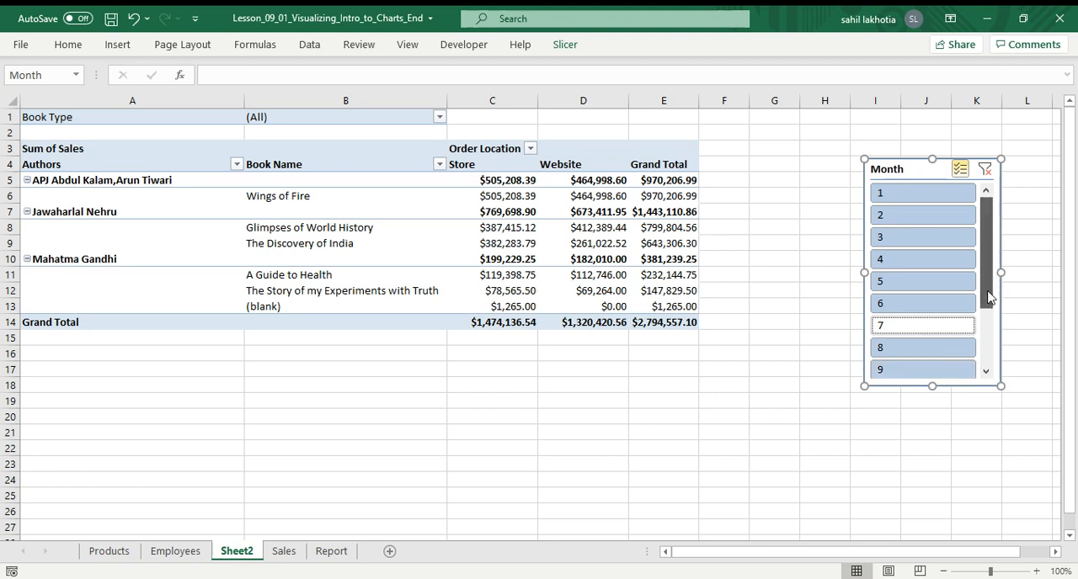
{"action": "left_click_drag", "start_coordinate": [985, 252], "coordinate": [986, 308]}
{"action": "left_click", "coordinate": [912, 354]}
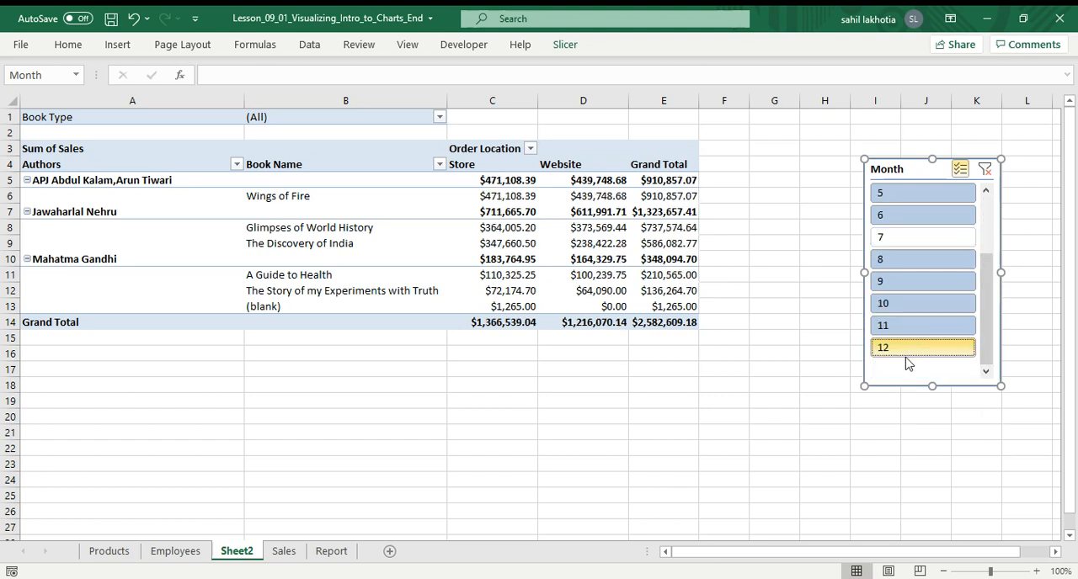
Re-include month 7 and exclude month 10 in the Month slicer, then clear the slicer filter.
{"action": "left_click", "coordinate": [896, 238]}
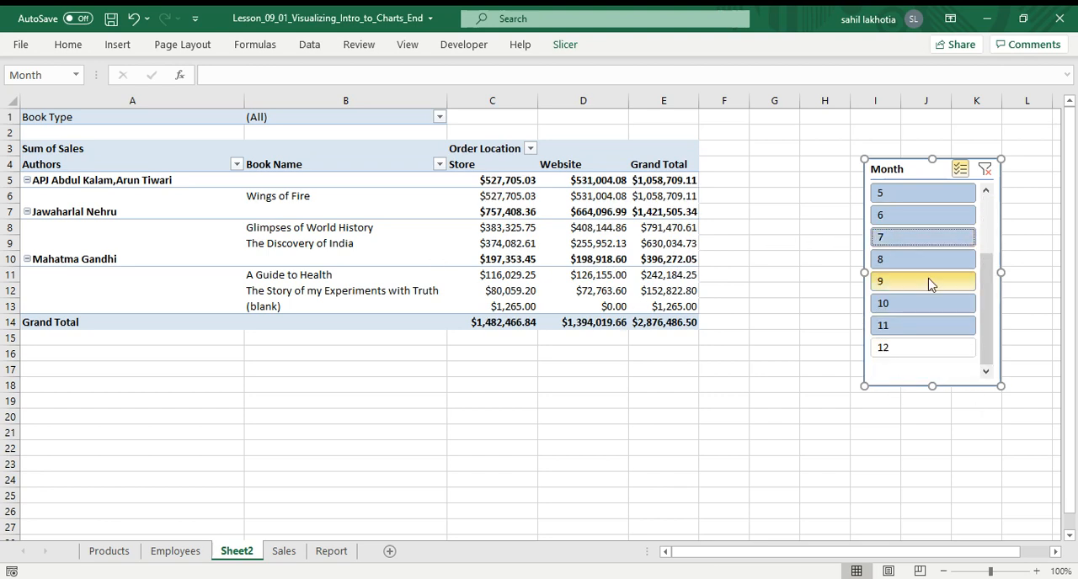
{"action": "left_click", "coordinate": [906, 311]}
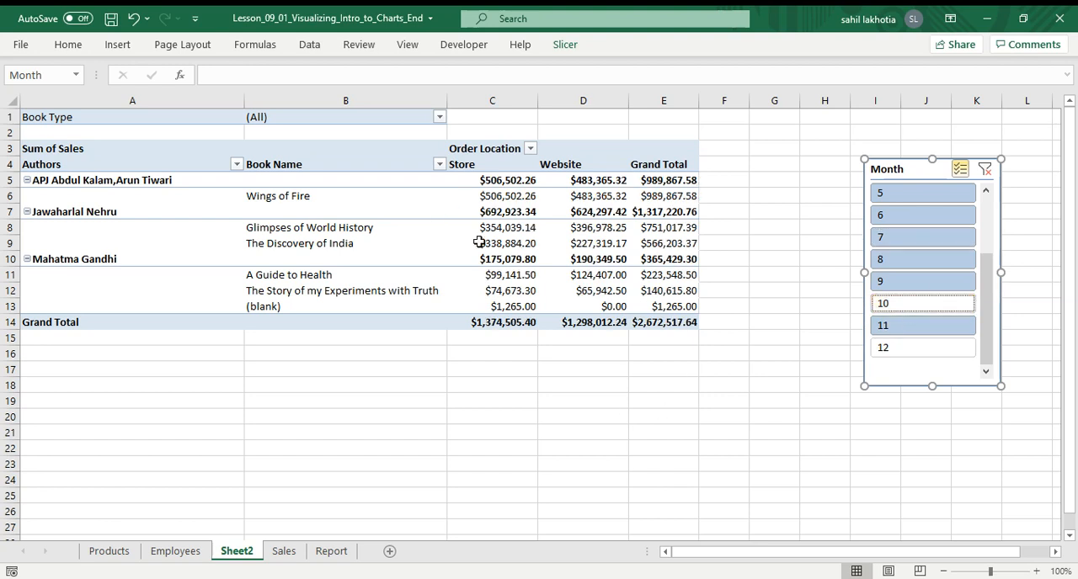
{"action": "left_click", "coordinate": [985, 170]}
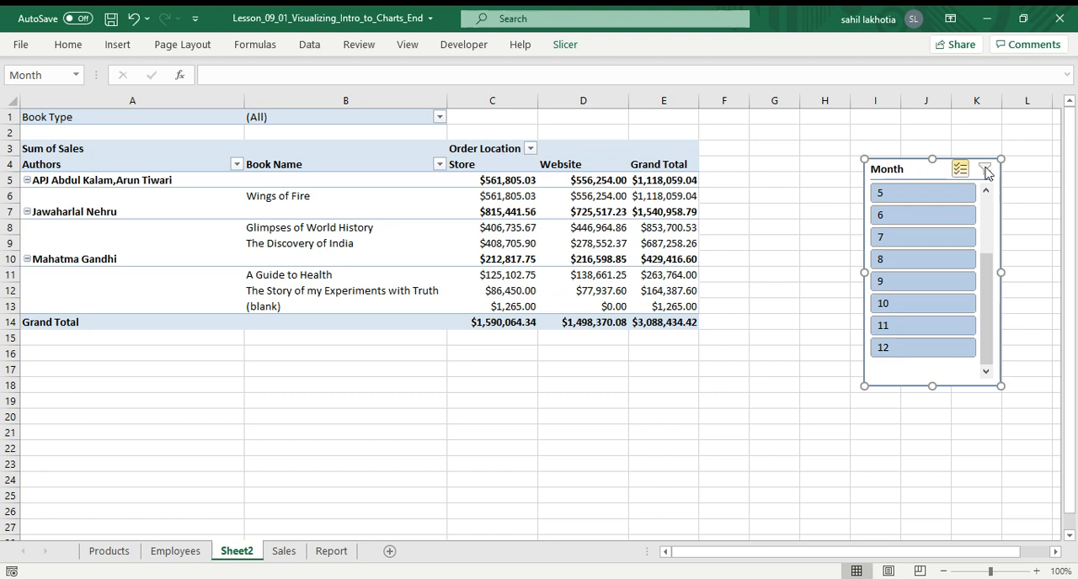
Exclude months 1 and 2 in the Month slicer, then clear the slicer filter.
{"action": "left_click_drag", "start_coordinate": [993, 268], "coordinate": [987, 225]}
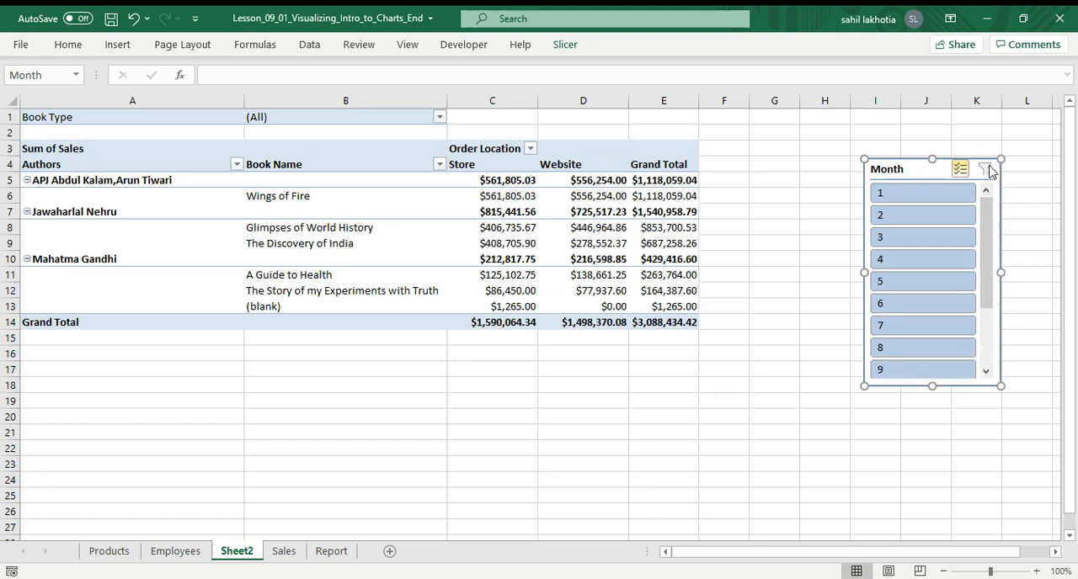
{"action": "left_click", "coordinate": [895, 197]}
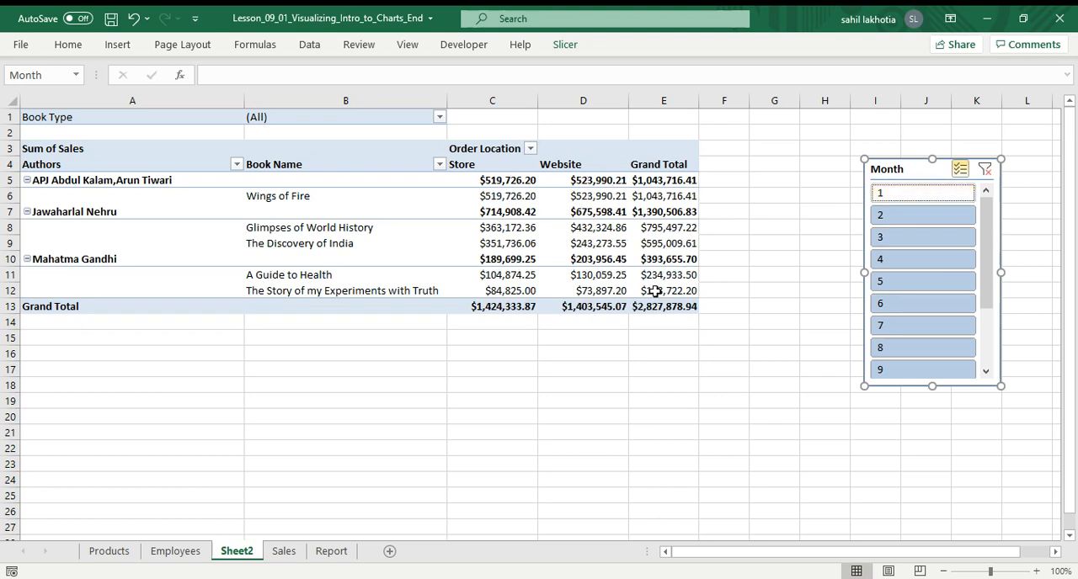
{"action": "left_click", "coordinate": [916, 216]}
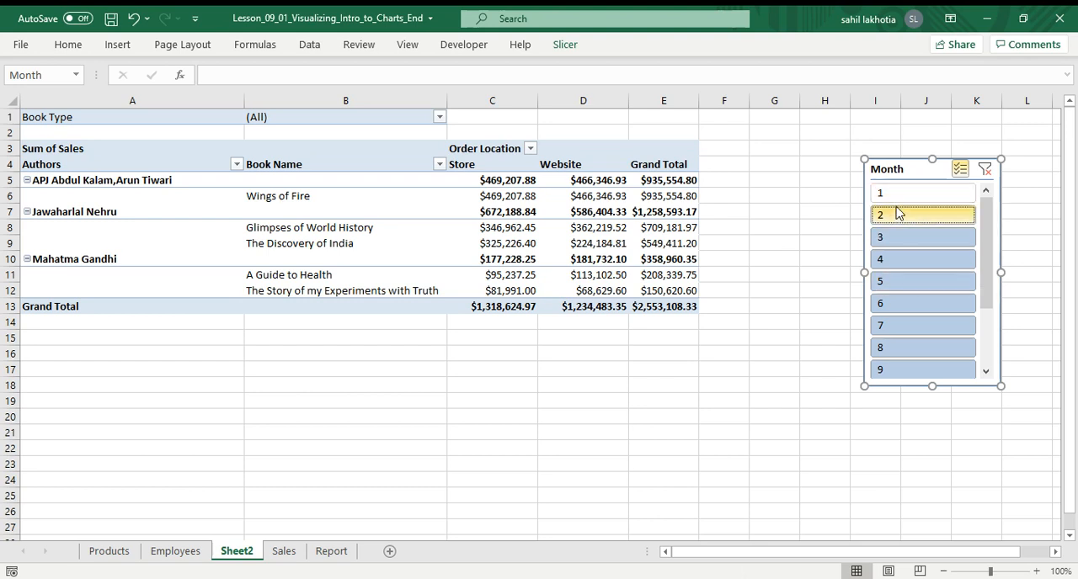
{"action": "left_click", "coordinate": [985, 171]}
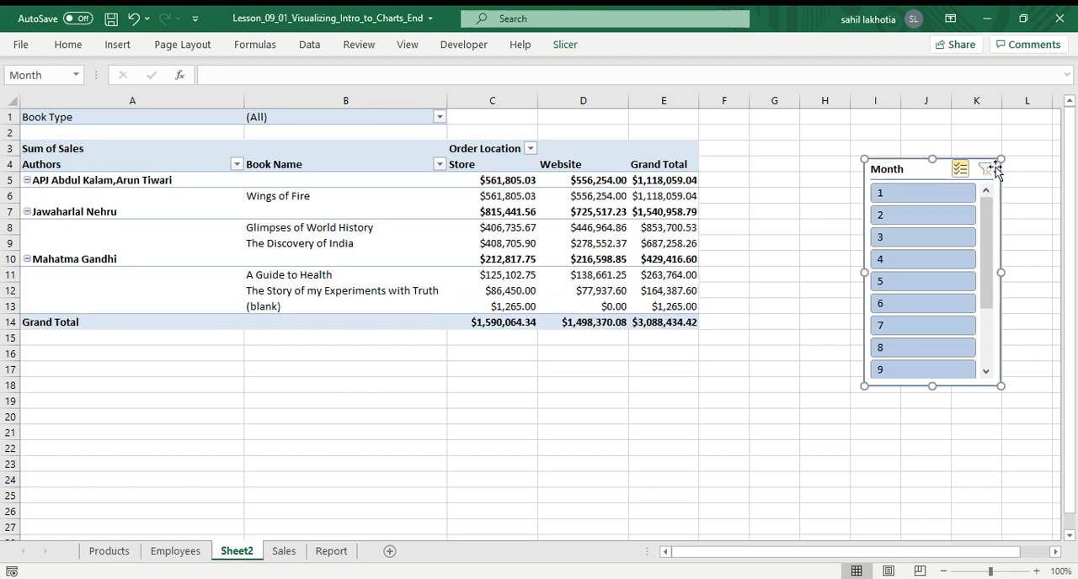
Insert a PRODUCT ID slicer for the pivot table.
{"action": "mouse_move", "coordinate": [986, 284]}
{"action": "left_mouse_down"}
{"action": "mouse_move", "coordinate": [985, 359]}
{"action": "mouse_move", "coordinate": [985, 305]}
{"action": "left_mouse_up"}
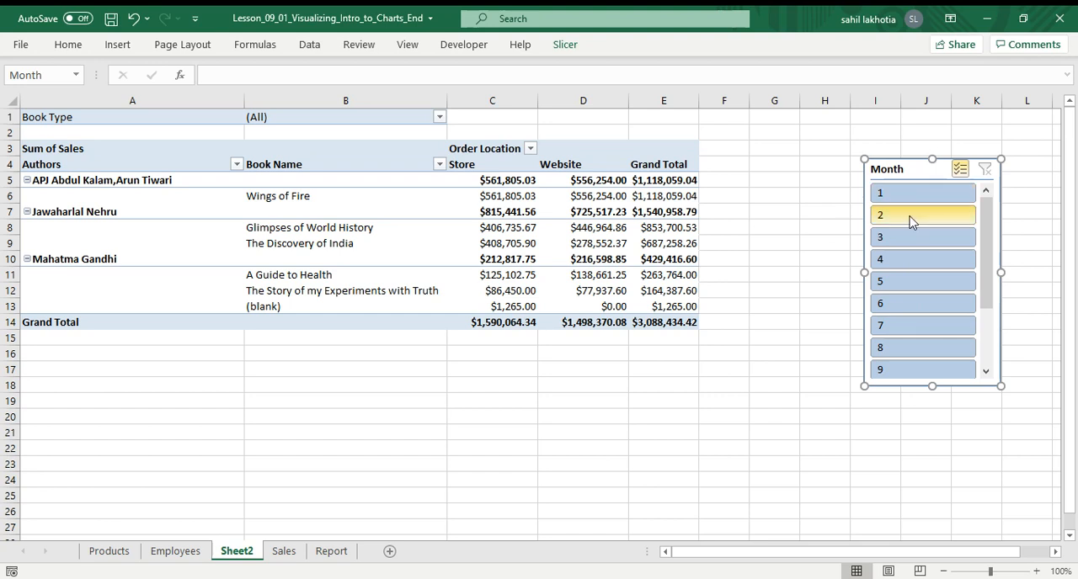
{"action": "left_click", "coordinate": [429, 228]}
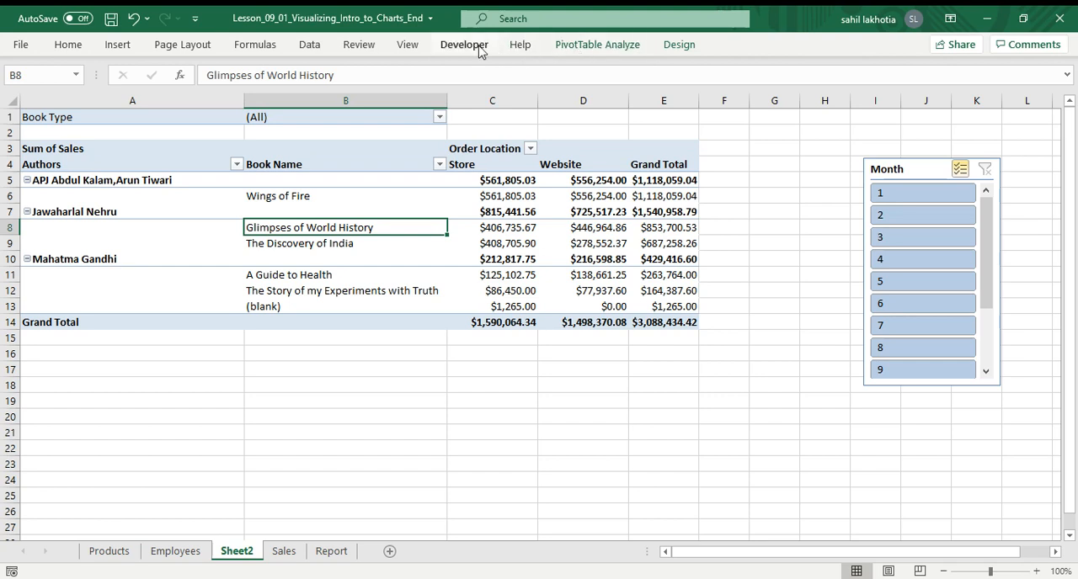
{"action": "left_click", "coordinate": [591, 45]}
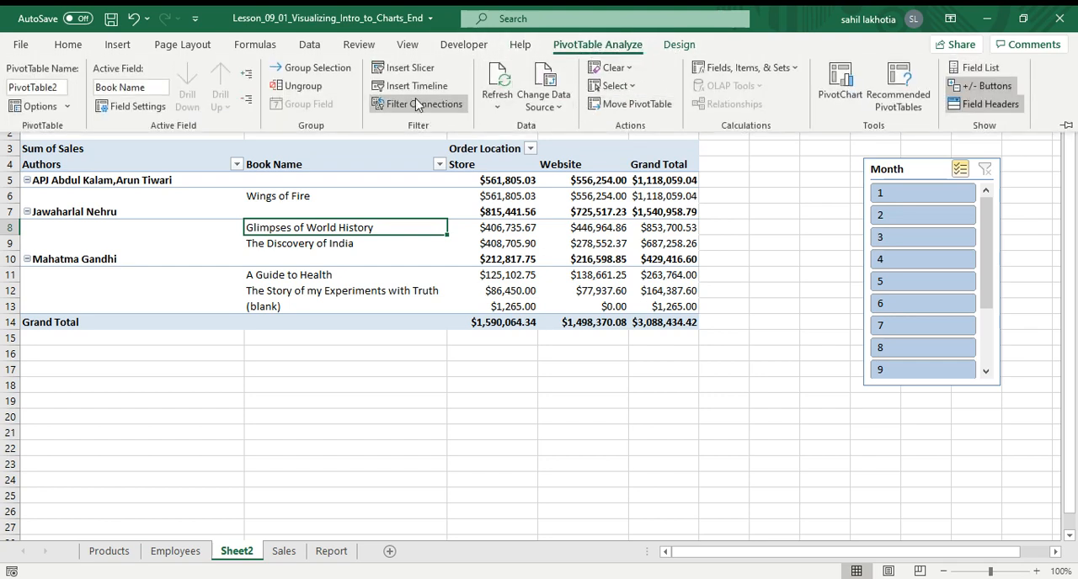
{"action": "left_click", "coordinate": [404, 68]}
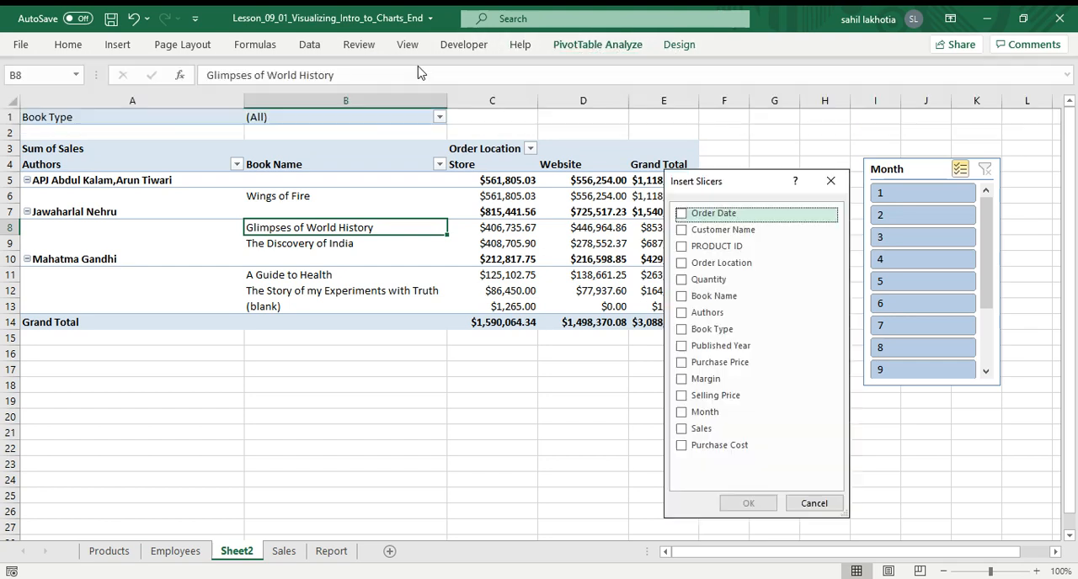
{"action": "left_click", "coordinate": [722, 246]}
{"action": "left_click", "coordinate": [748, 503]}
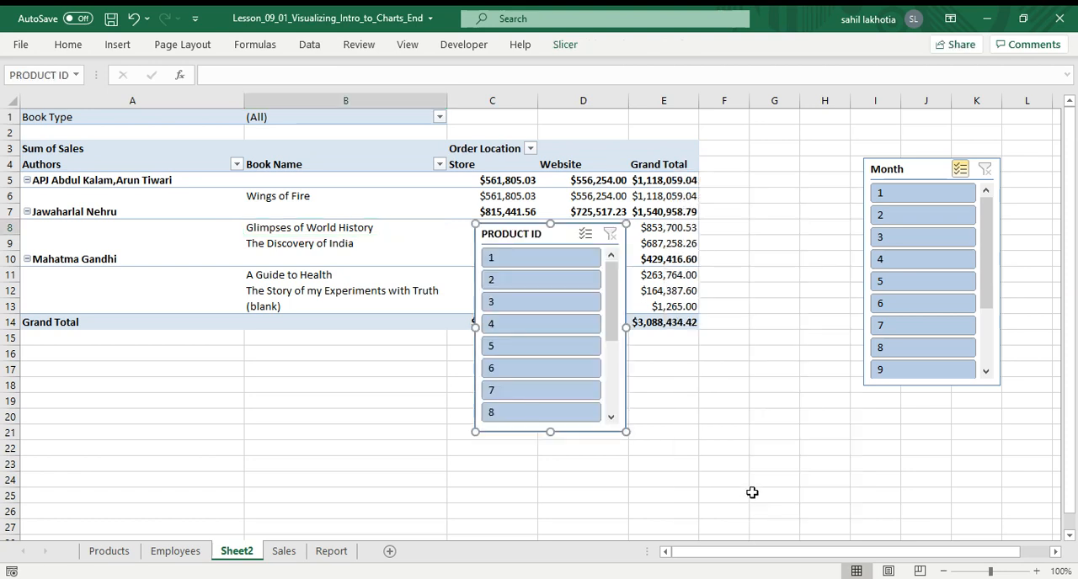
Move the PRODUCT ID slicer beside the pivot table and filter it to product 1, then product 2.
{"action": "left_click_drag", "start_coordinate": [566, 237], "coordinate": [776, 309]}
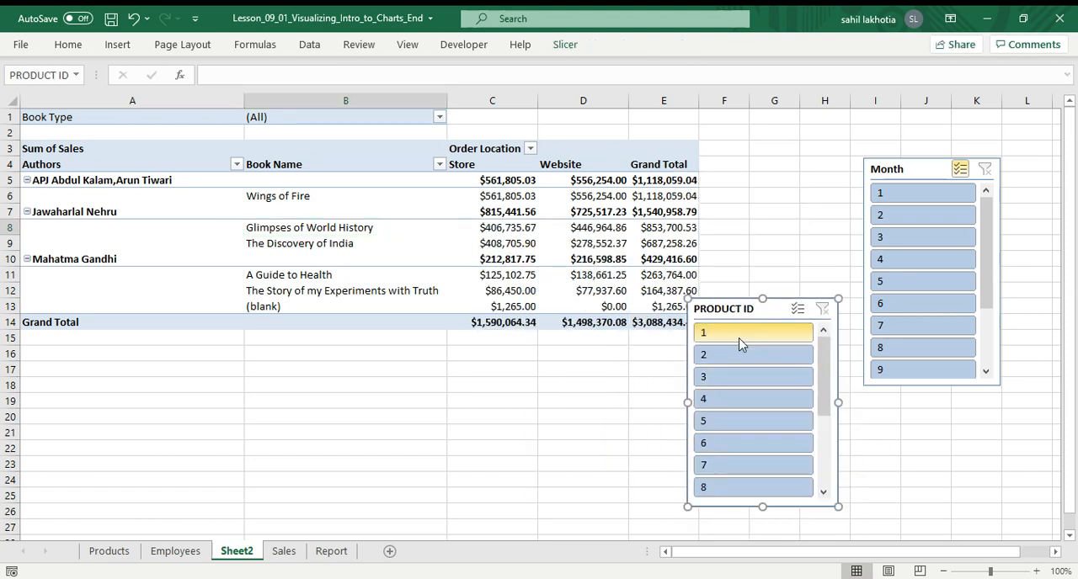
{"action": "left_click", "coordinate": [739, 337]}
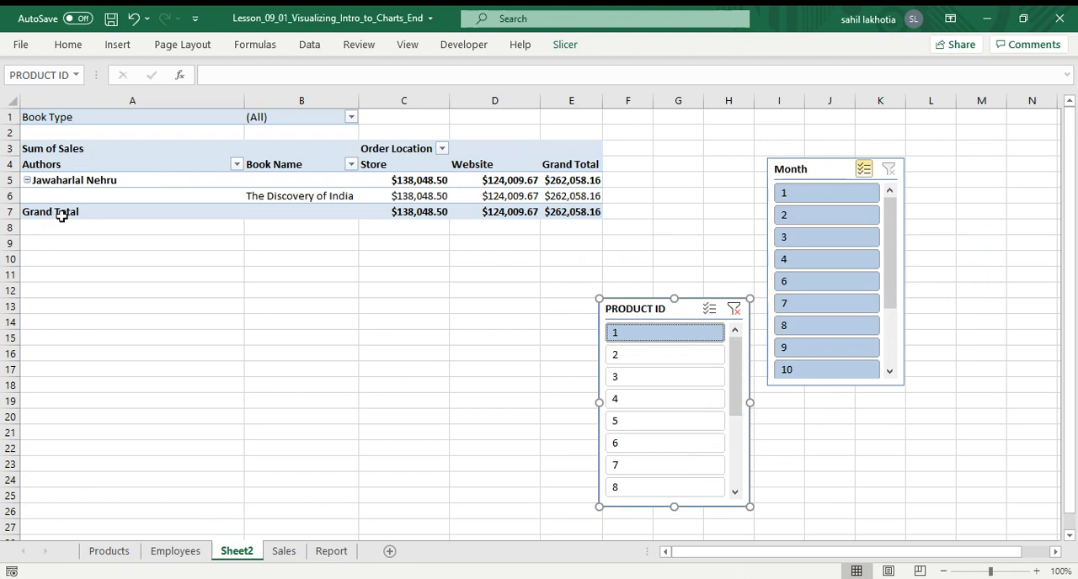
{"action": "left_click", "coordinate": [664, 352]}
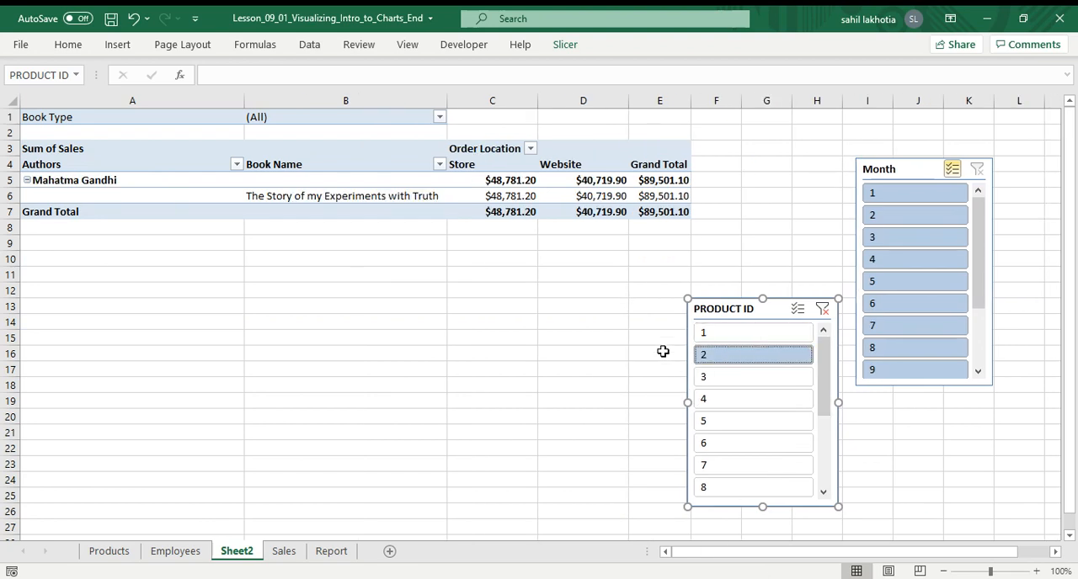
Select products 1, 2 and 3 together in the PRODUCT ID slicer, then clear its filter.
{"action": "left_click", "coordinate": [746, 333]}
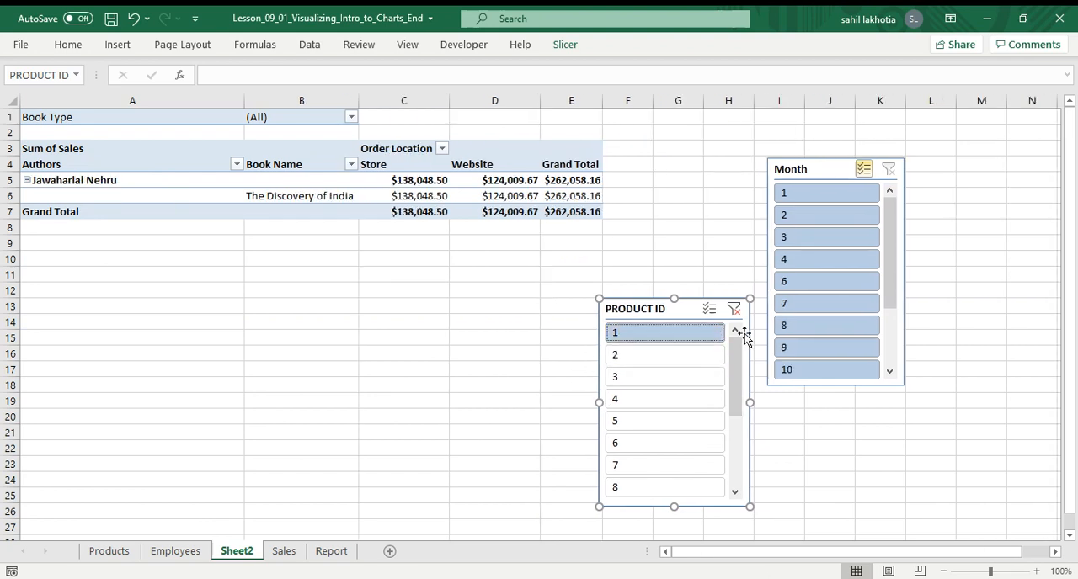
{"action": "left_click", "coordinate": [656, 357], "text": "ctrl"}
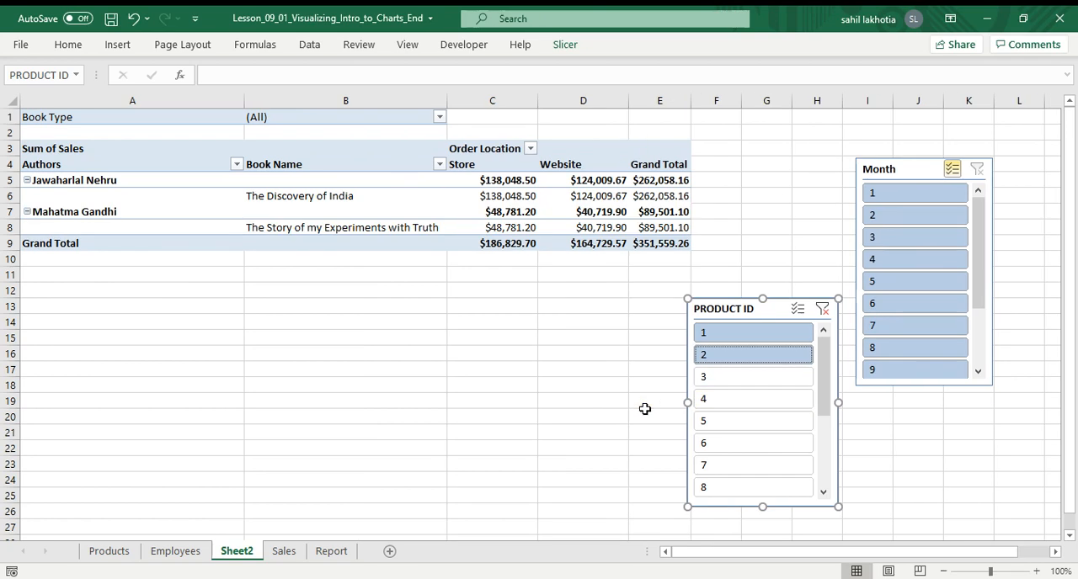
{"action": "left_click", "coordinate": [720, 385], "text": "ctrl"}
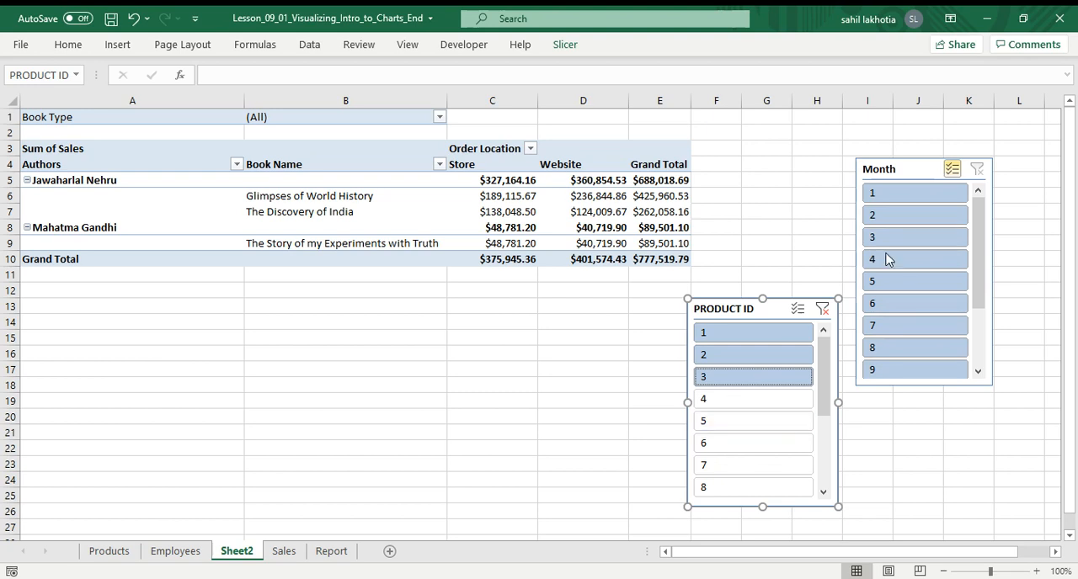
{"action": "left_click", "coordinate": [764, 378]}
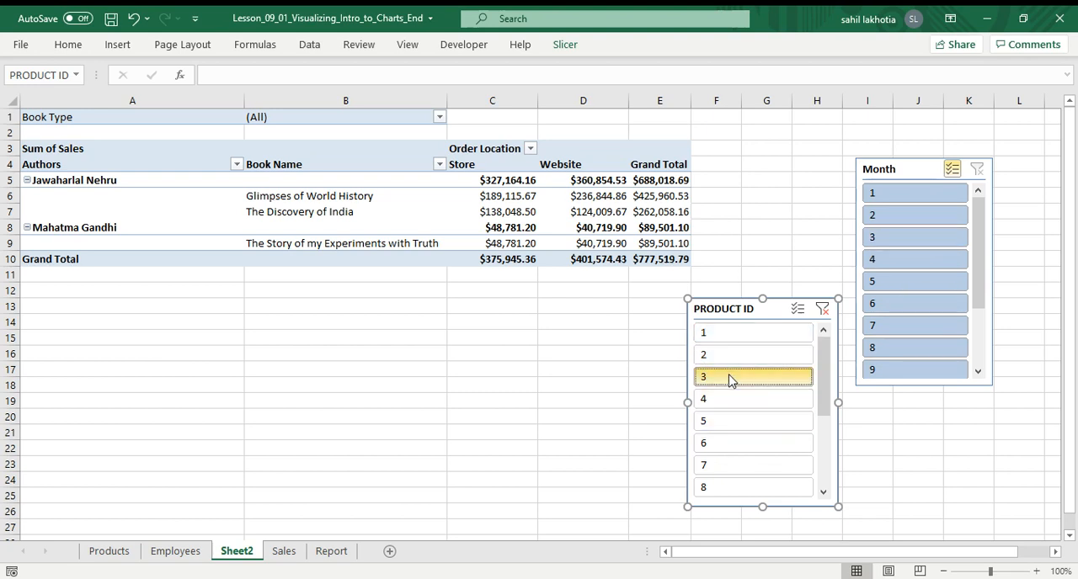
{"action": "left_click", "coordinate": [754, 309]}
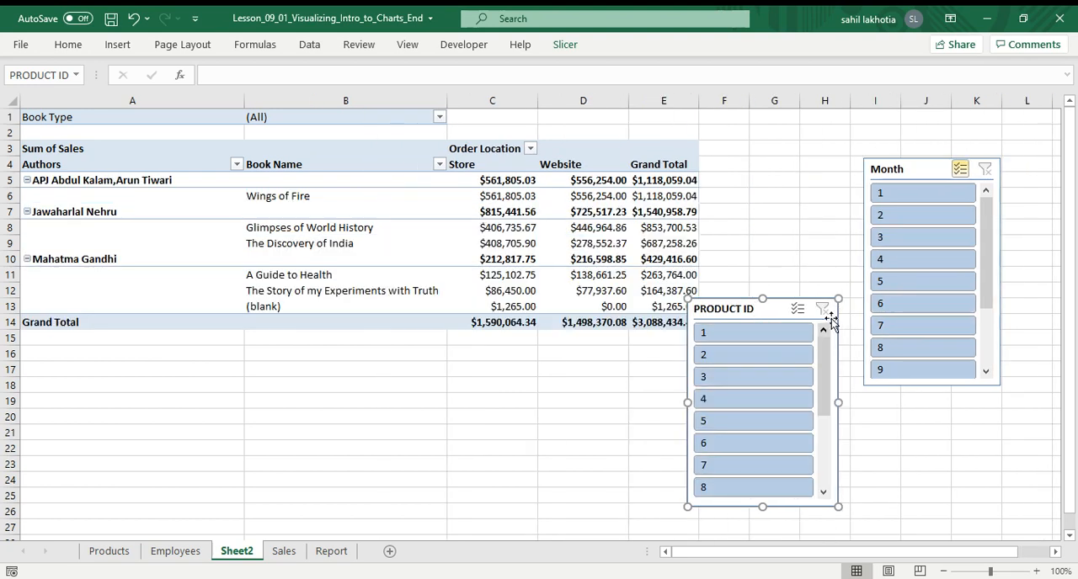
Exclude month 1 in the Month slicer and filter the PRODUCT ID slicer to product 1.
{"action": "left_click", "coordinate": [901, 195]}
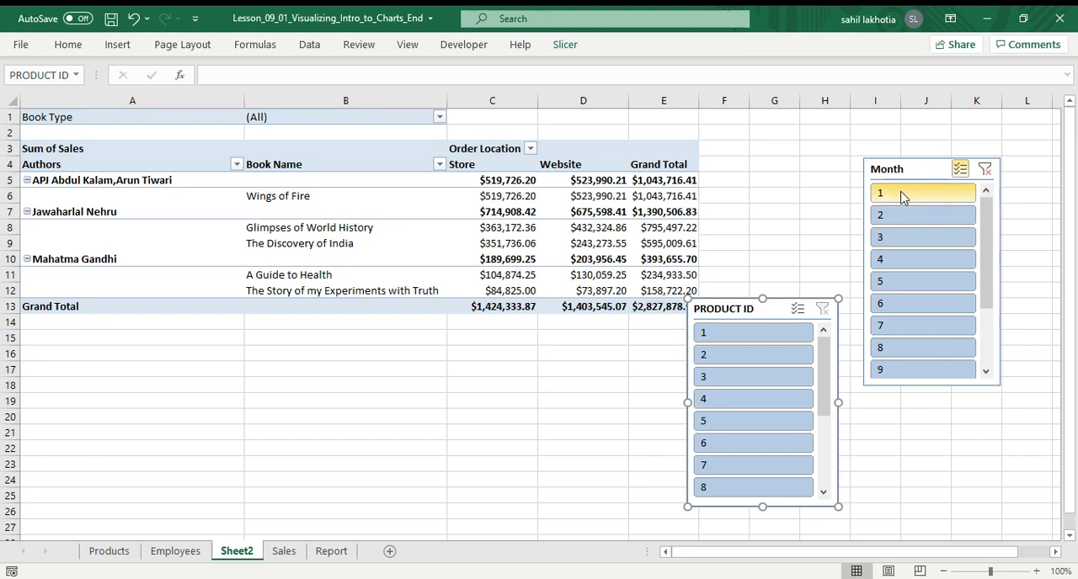
{"action": "left_click", "coordinate": [900, 193]}
{"action": "left_click", "coordinate": [927, 182]}
{"action": "left_click", "coordinate": [917, 197]}
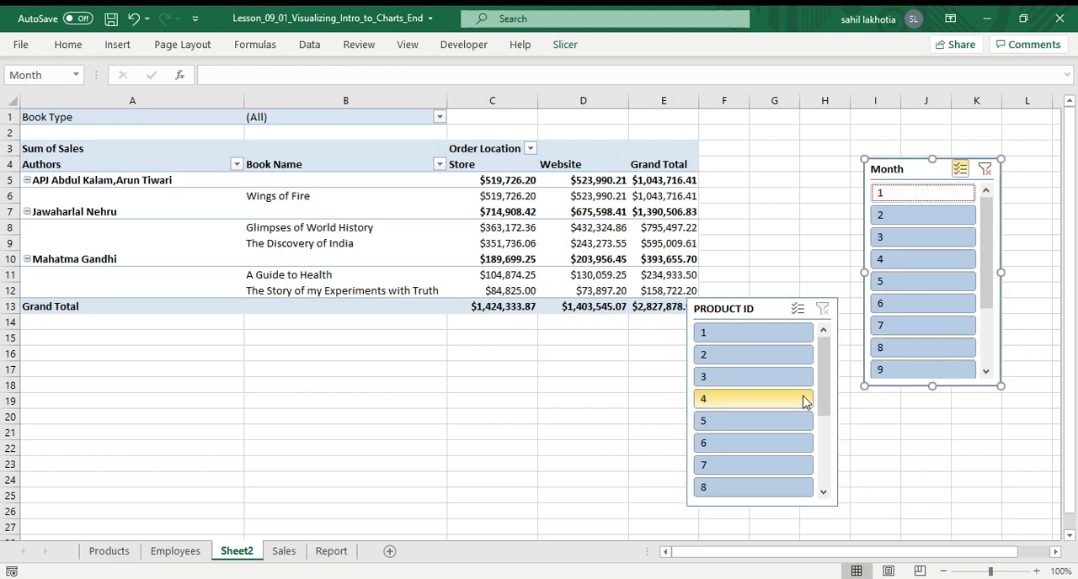
{"action": "left_click", "coordinate": [742, 337]}
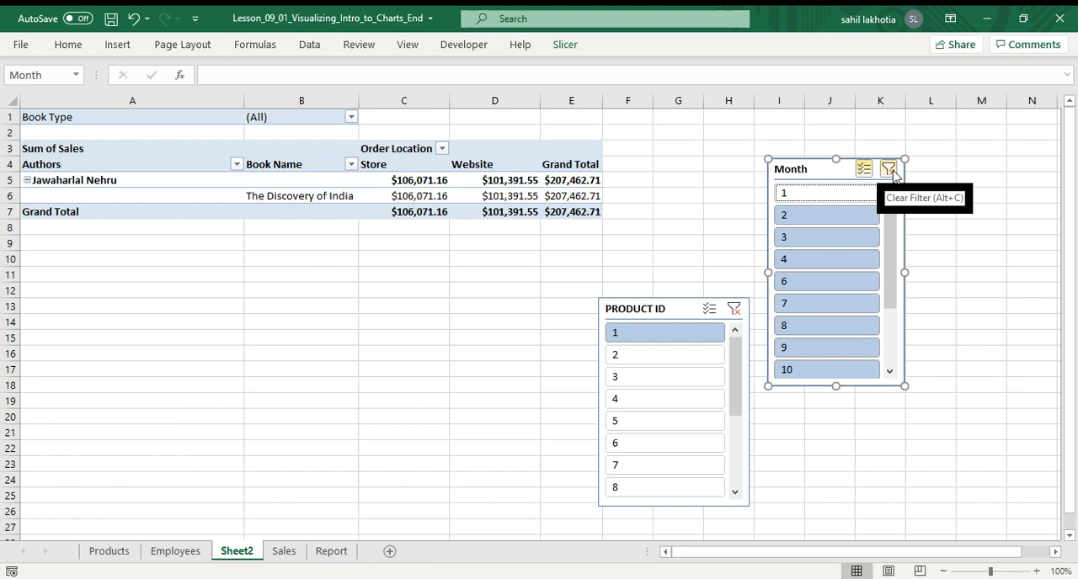
Clear the PRODUCT ID and Month slicer filters and move the PRODUCT ID slicer below the Month slicer.
{"action": "left_click_drag", "start_coordinate": [437, 329], "coordinate": [416, 352]}
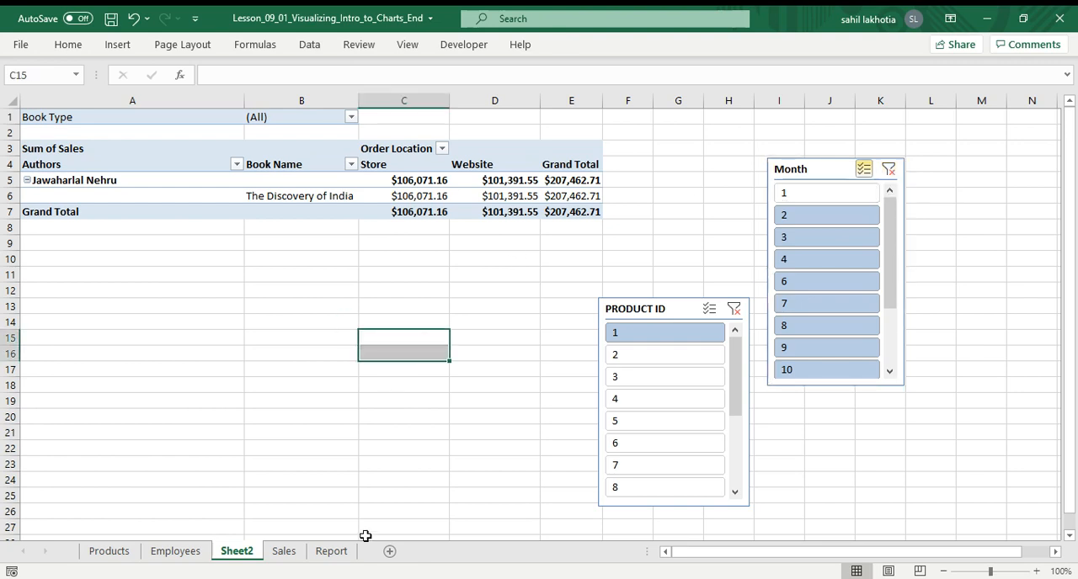
{"action": "left_click", "coordinate": [733, 308]}
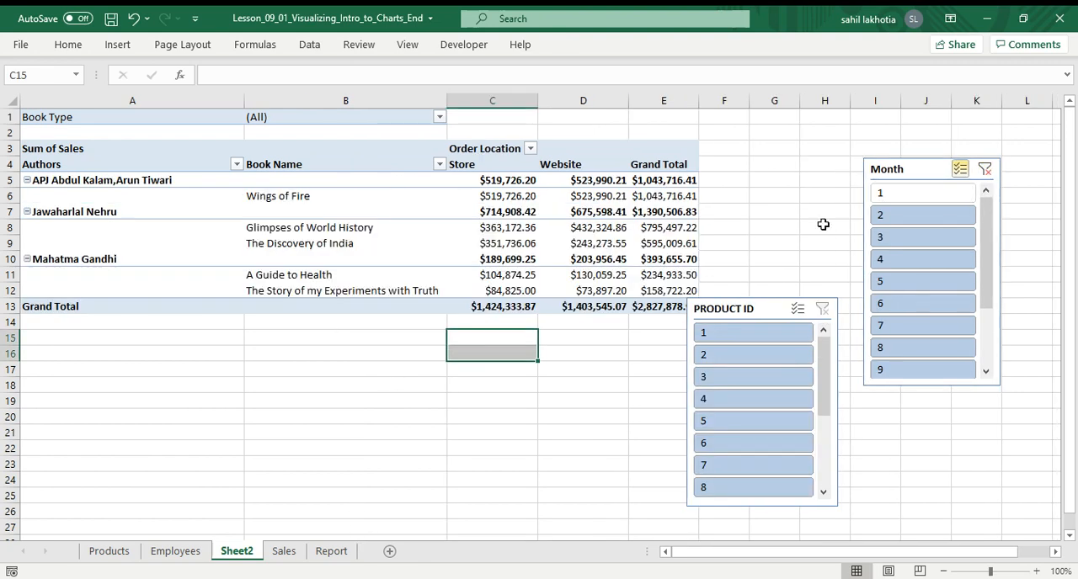
{"action": "left_click", "coordinate": [984, 169]}
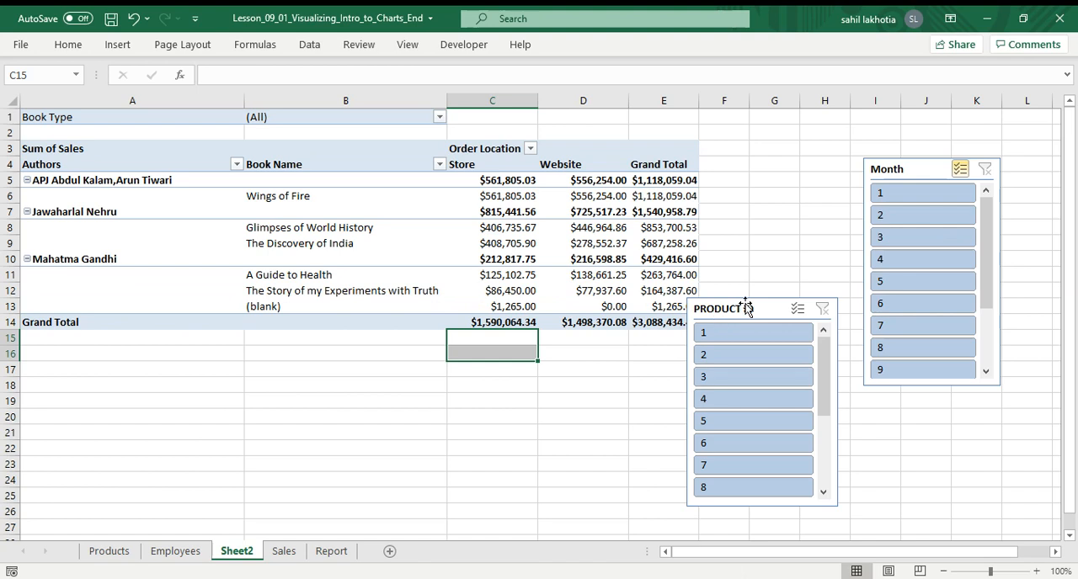
{"action": "left_click_drag", "start_coordinate": [748, 305], "coordinate": [926, 357]}
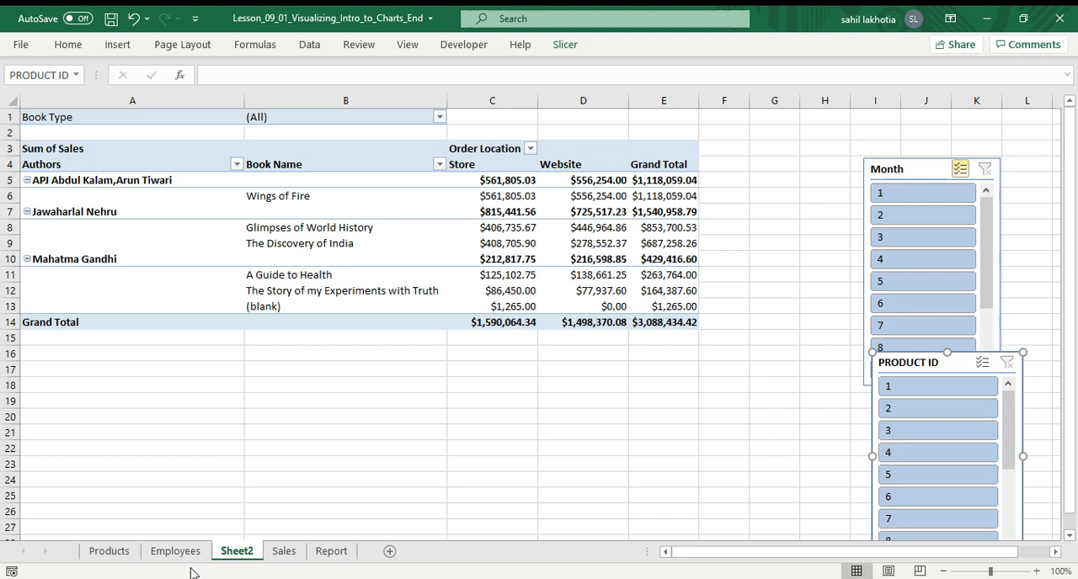
On the Sales sheet, set the Quantity in cell E5 to 13.
{"action": "left_click", "coordinate": [283, 552]}
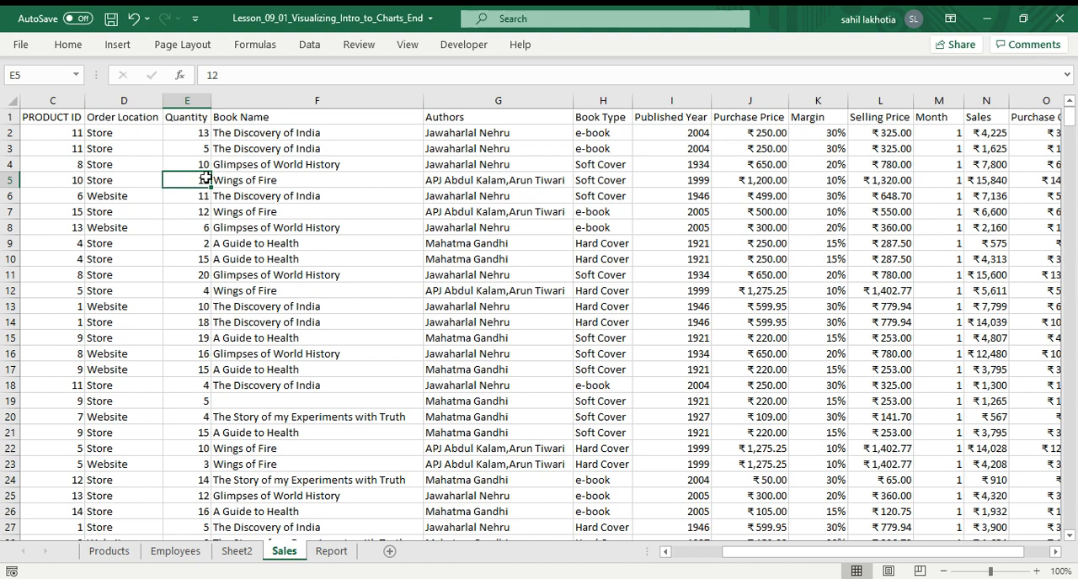
{"action": "key", "text": "BackSpace"}
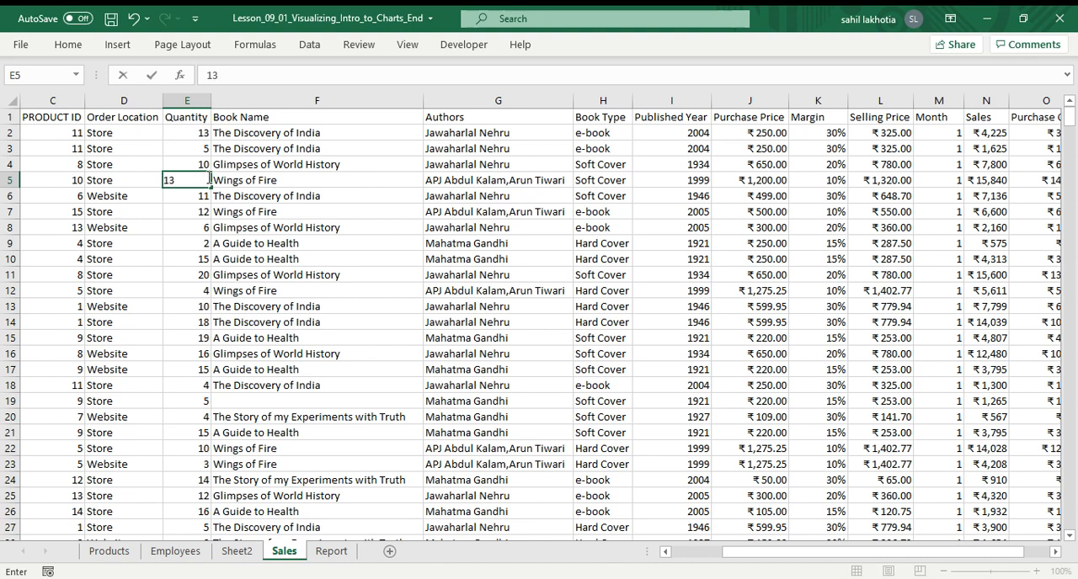
{"action": "left_click", "coordinate": [219, 195]}
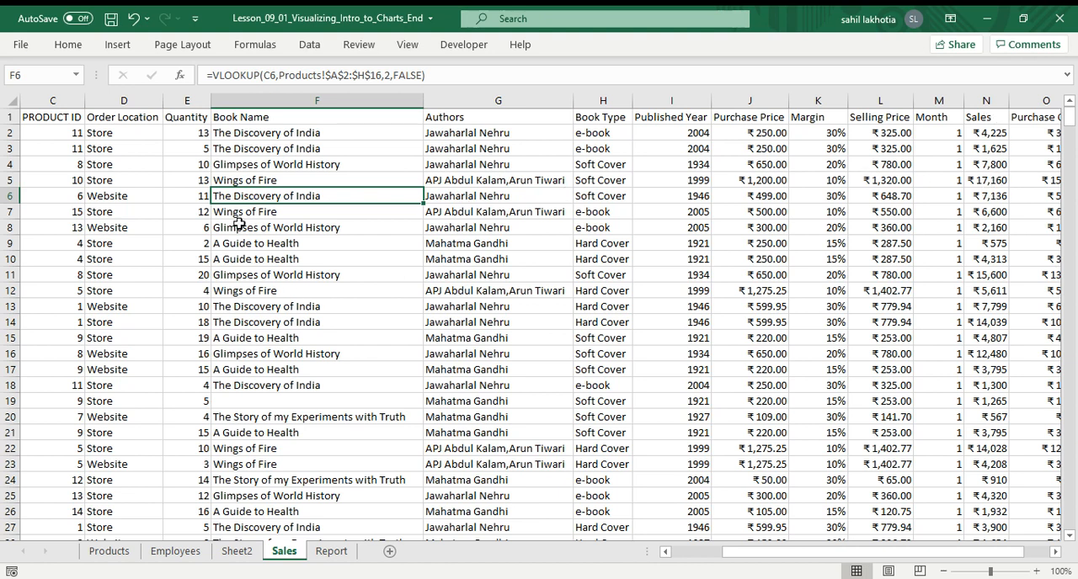
Inspect row 5's Selling Price and Sales formulas, then open the Report sheet.
{"action": "left_click", "coordinate": [227, 179]}
{"action": "left_click", "coordinate": [10, 180]}
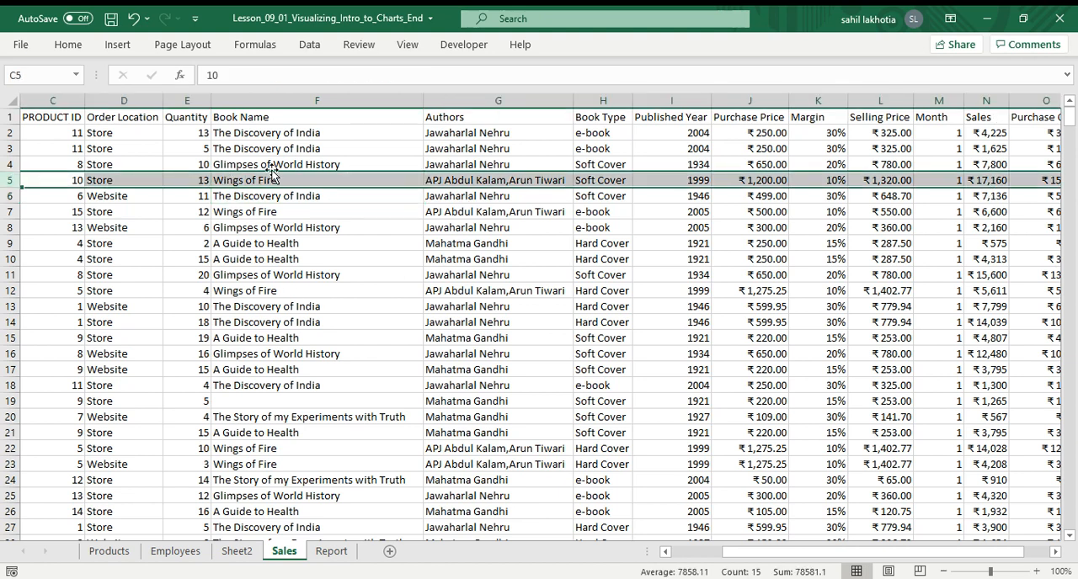
{"action": "left_click", "coordinate": [982, 178]}
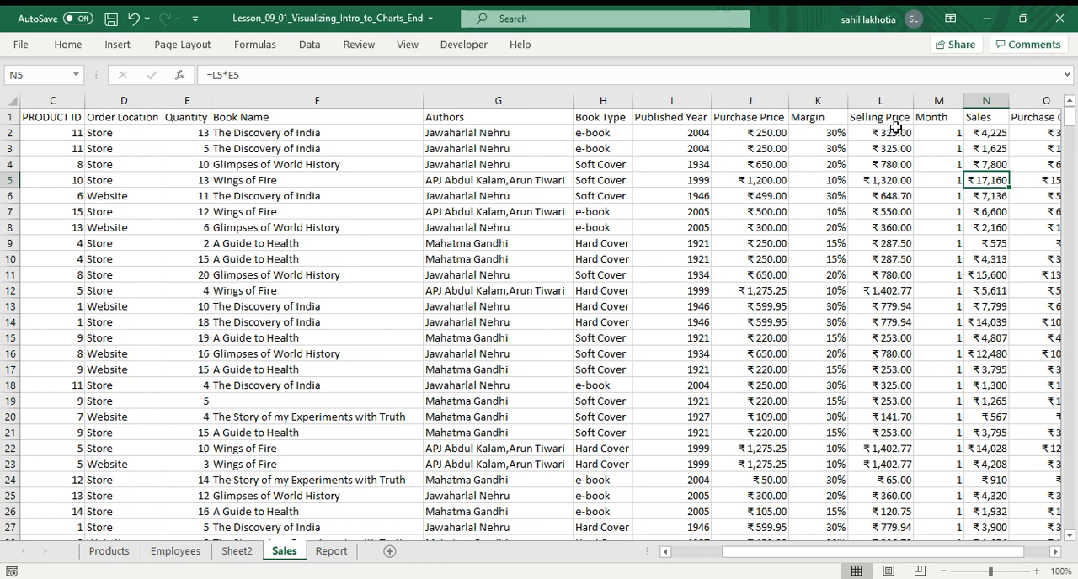
{"action": "left_click", "coordinate": [889, 185]}
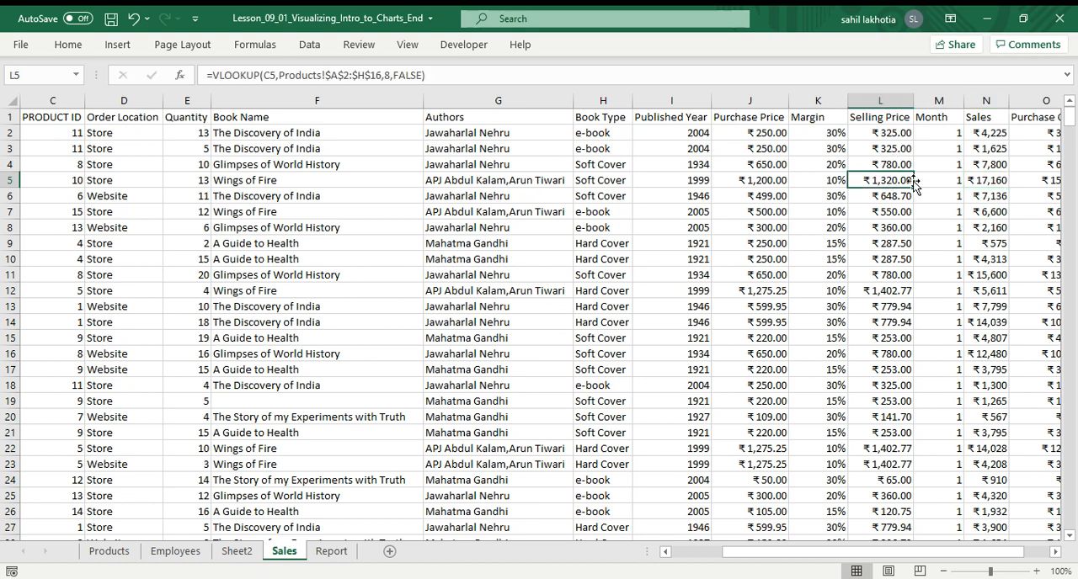
{"action": "left_click", "coordinate": [991, 180]}
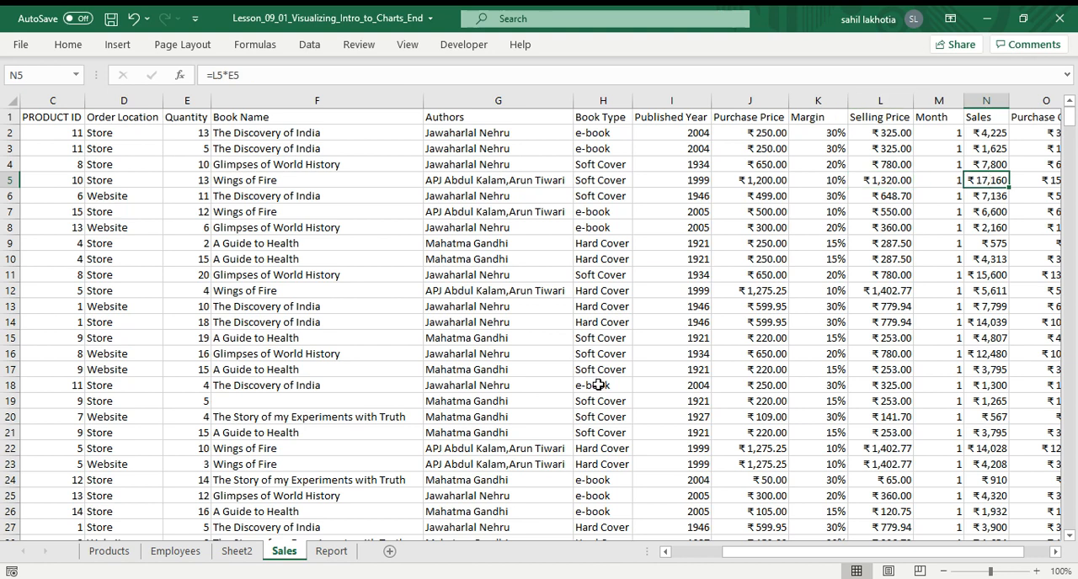
{"action": "left_click", "coordinate": [333, 559]}
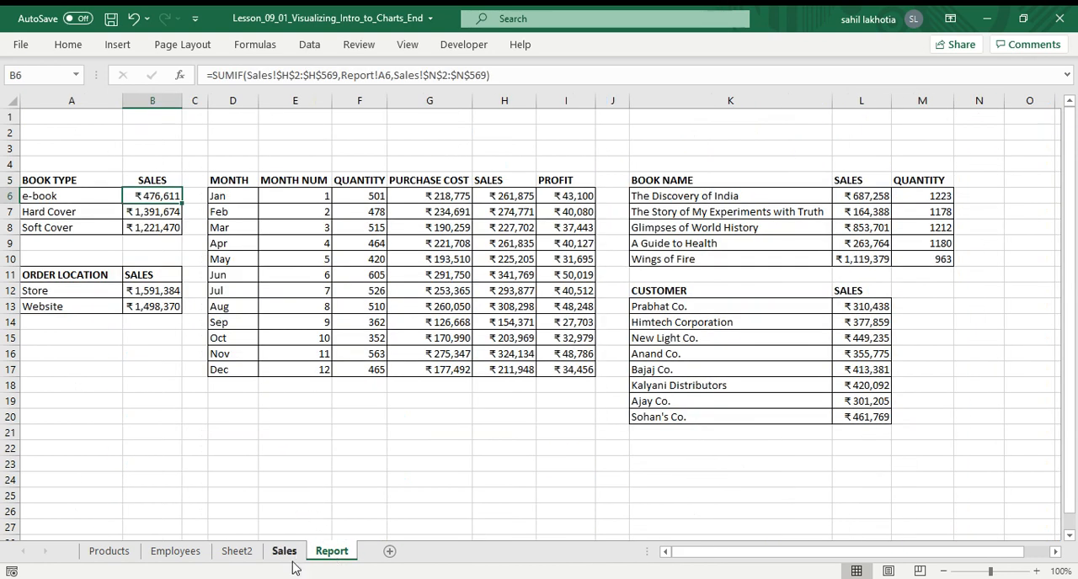
Switch between Sheet2, Sales, Report and Employees sheets to compare the pivot table's Wings of Fire Store sales with source data.
{"action": "left_click", "coordinate": [241, 558]}
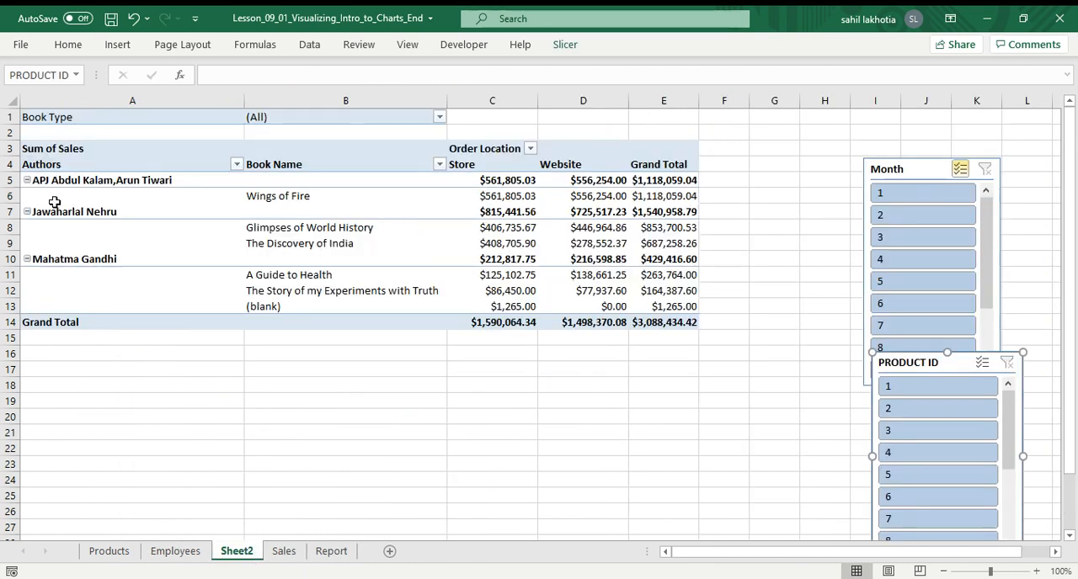
{"action": "left_click", "coordinate": [287, 554]}
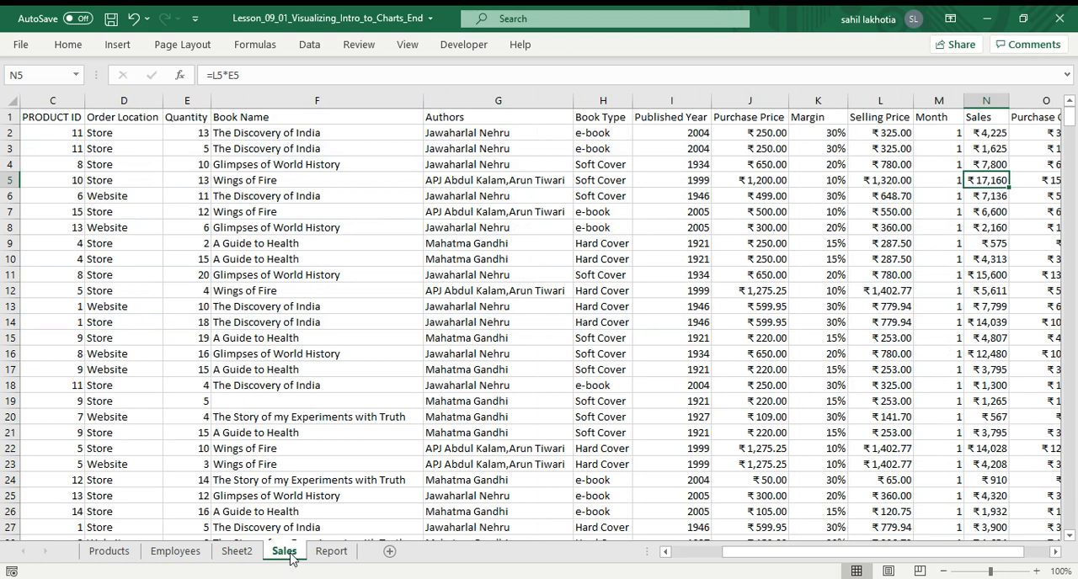
{"action": "left_click", "coordinate": [235, 180]}
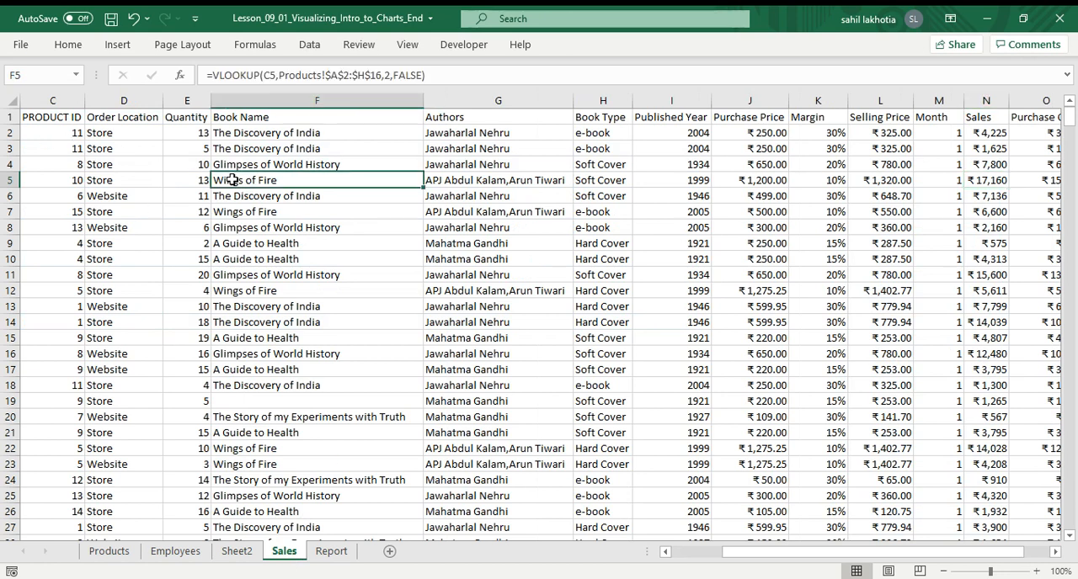
{"action": "left_click", "coordinate": [97, 179]}
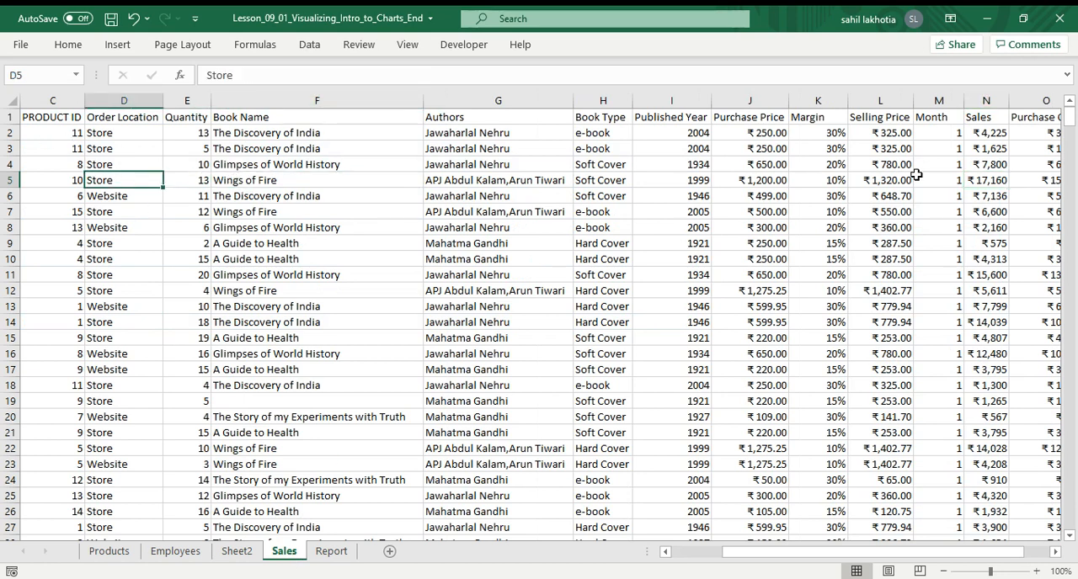
{"action": "left_click", "coordinate": [331, 551]}
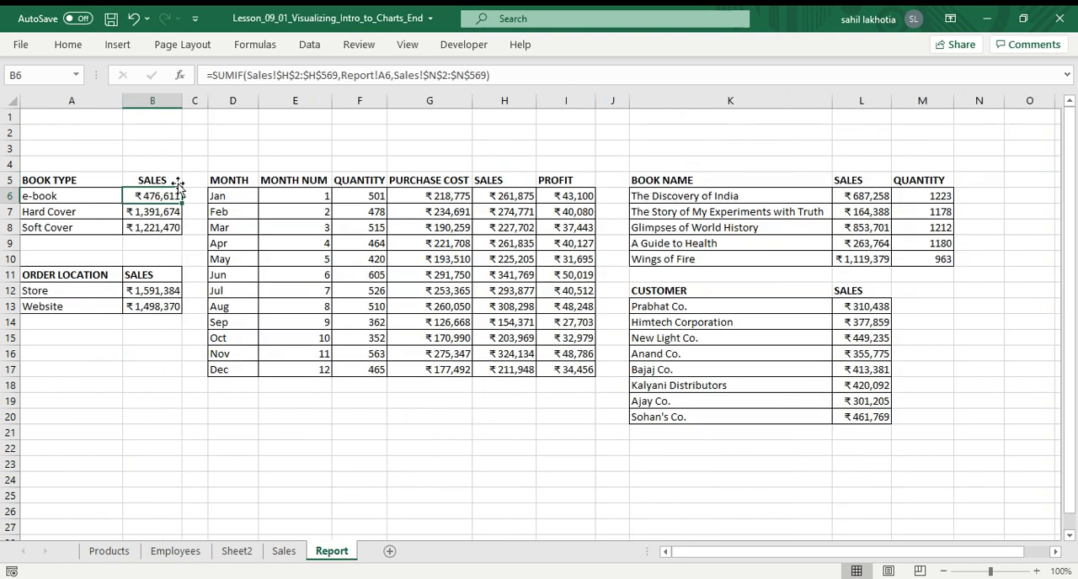
{"action": "left_click", "coordinate": [186, 551]}
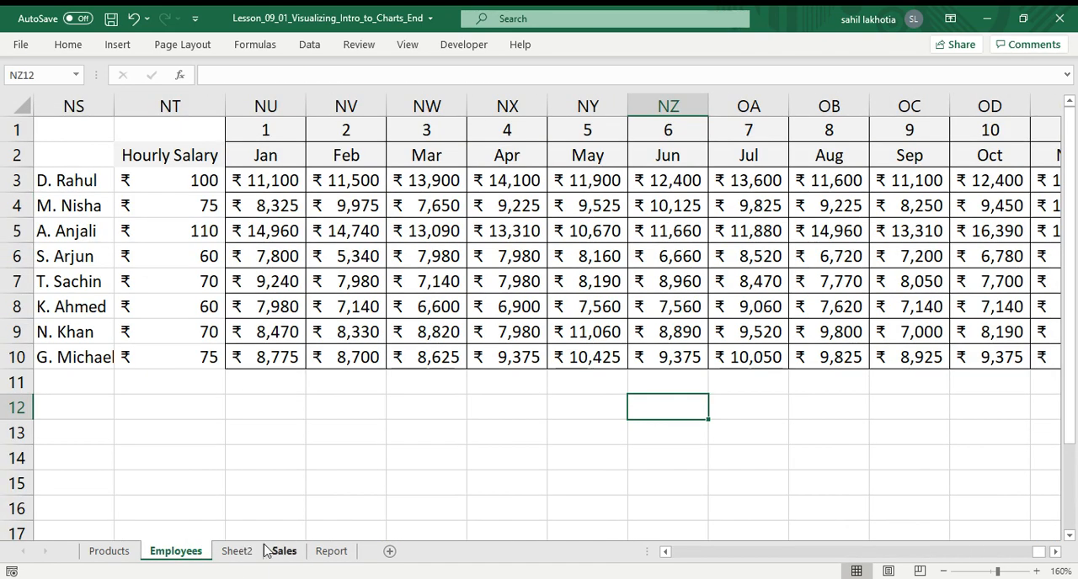
{"action": "left_click", "coordinate": [236, 551]}
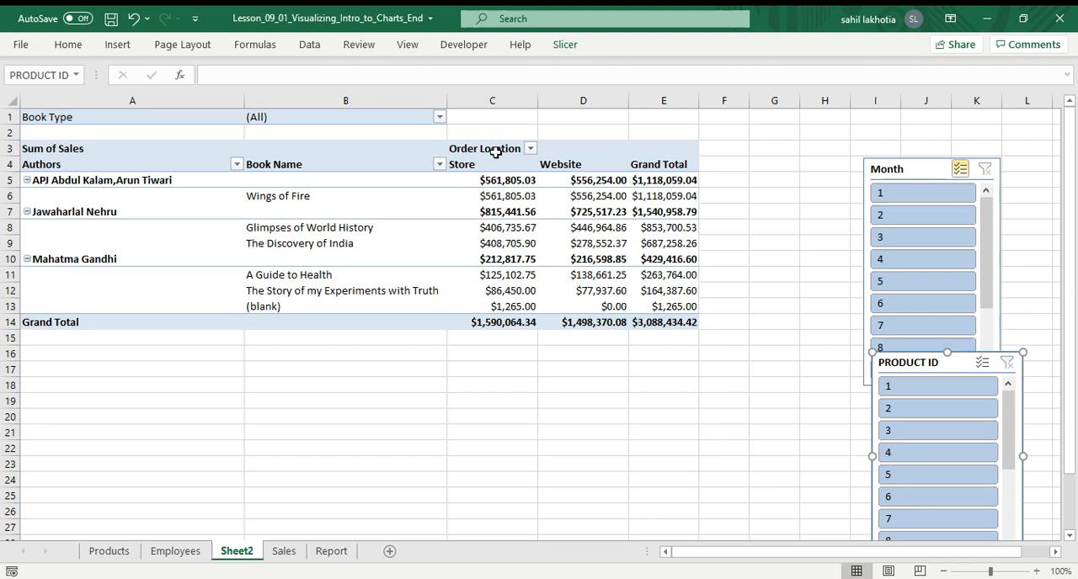
{"action": "mouse_move", "coordinate": [511, 197]}
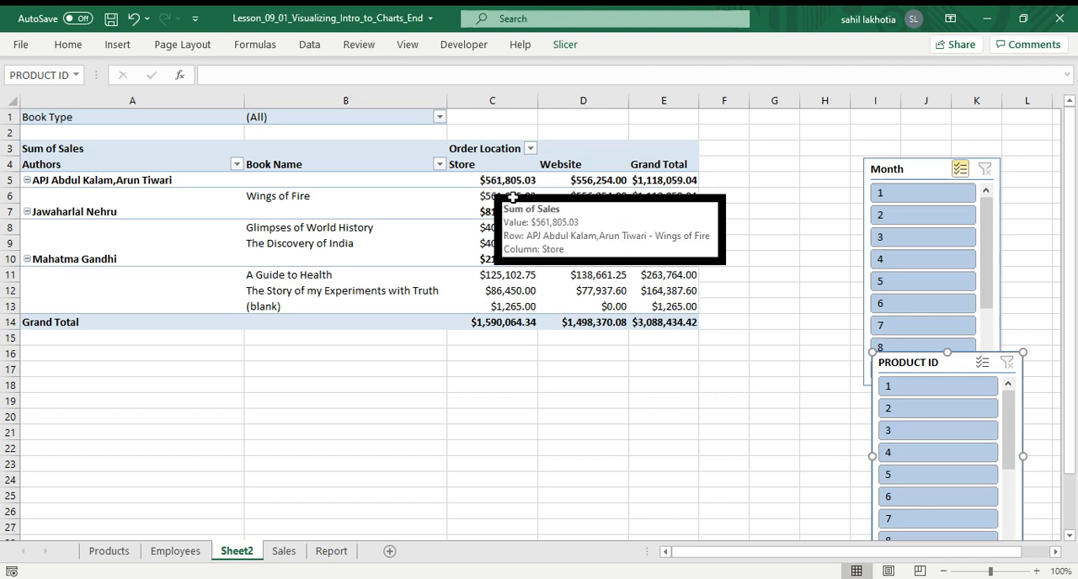
{"action": "left_click", "coordinate": [511, 197]}
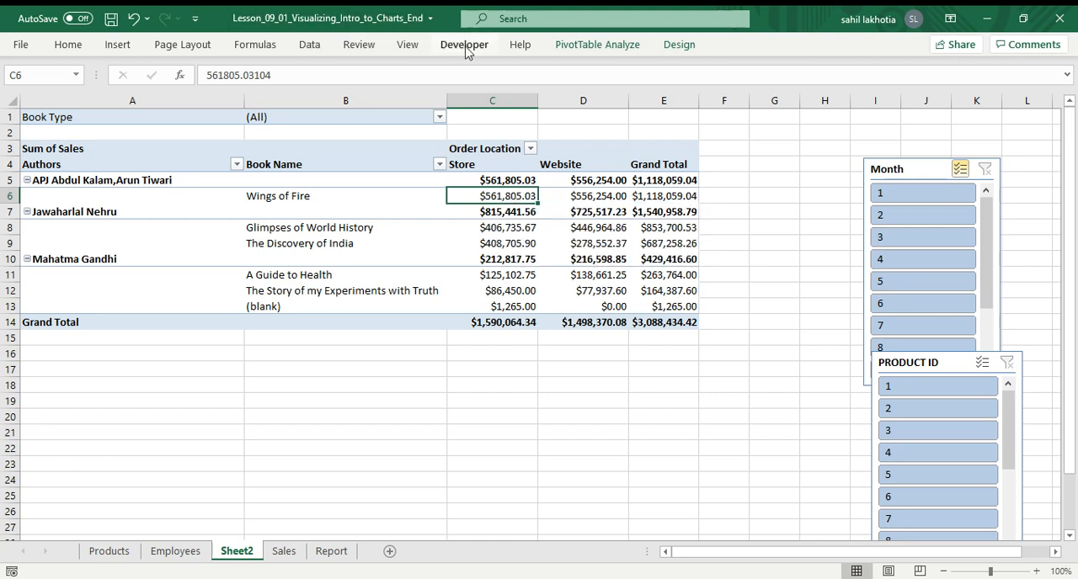
Refresh all data in the workbook so the pivot table reflects the edited quantity.
{"action": "left_click", "coordinate": [595, 46]}
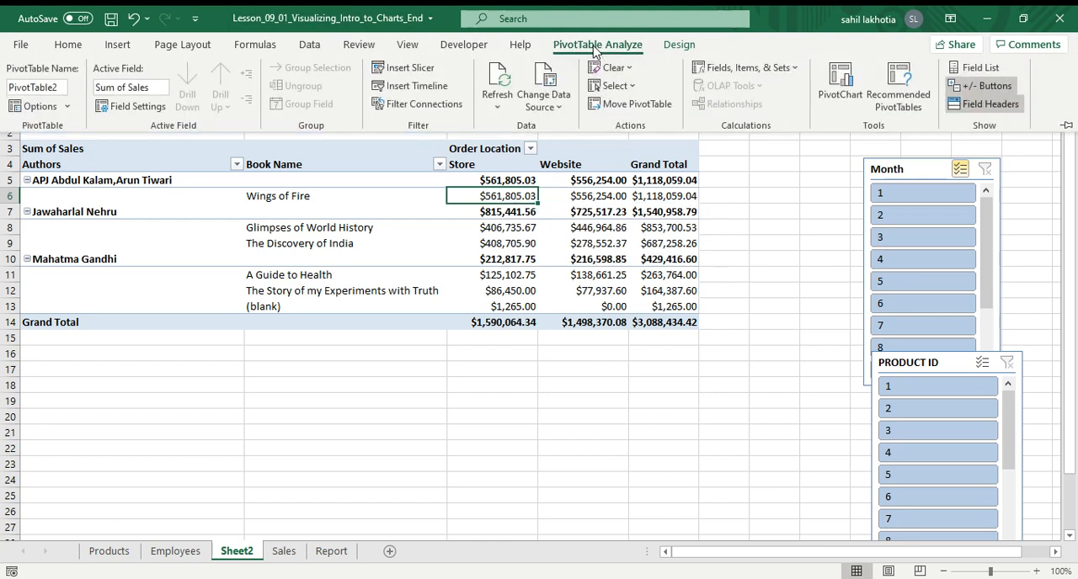
{"action": "left_click", "coordinate": [505, 102]}
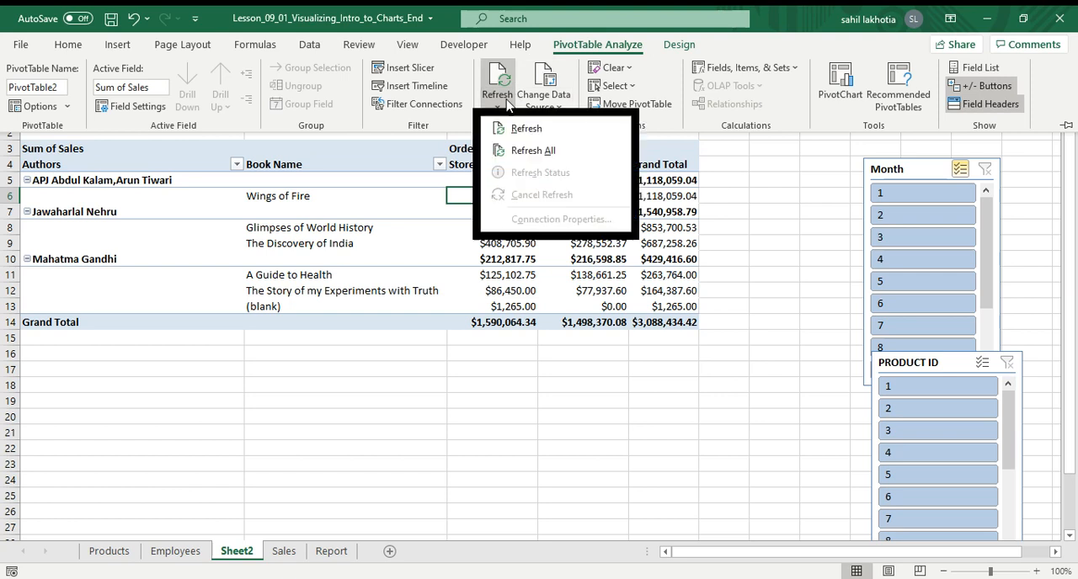
{"action": "left_click", "coordinate": [530, 151]}
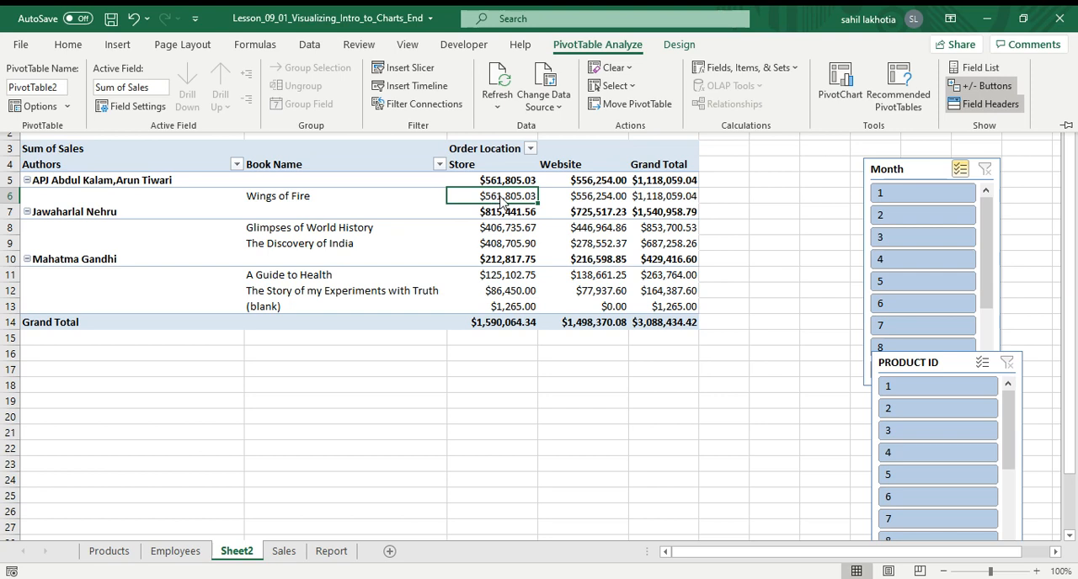
{"action": "left_click", "coordinate": [505, 95]}
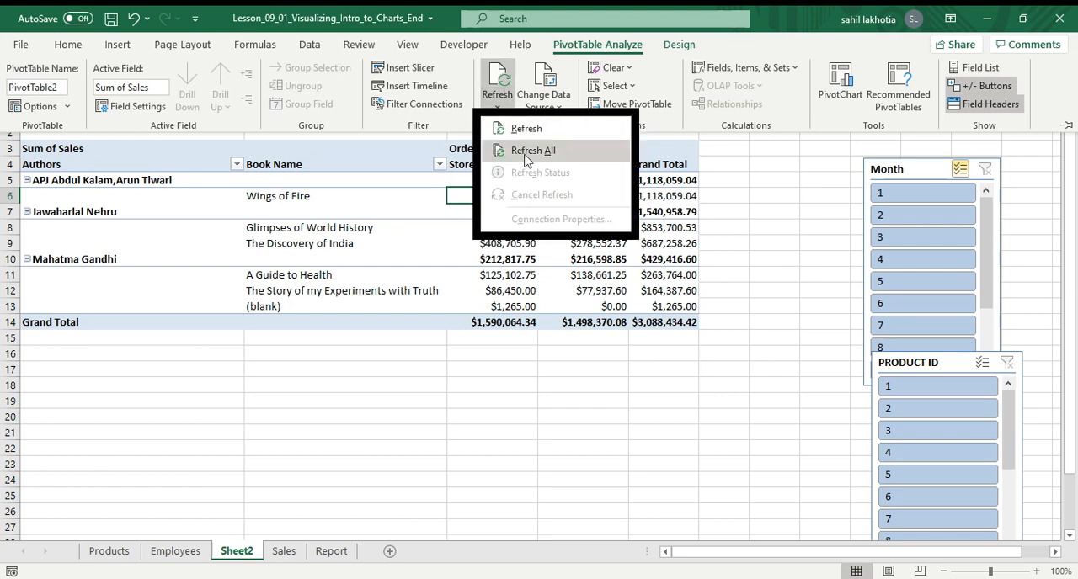
{"action": "left_click", "coordinate": [513, 85]}
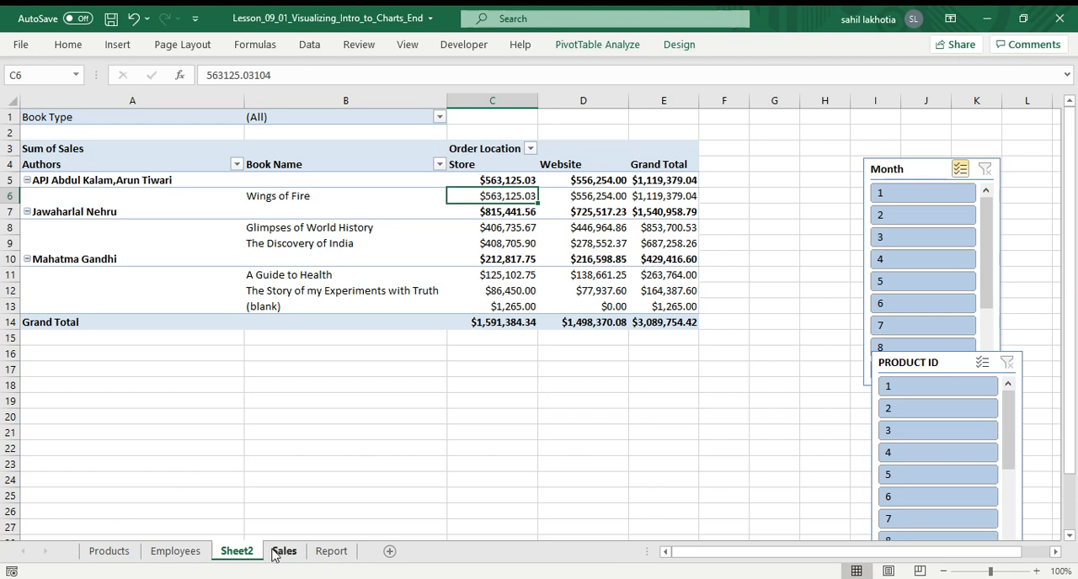
On the Sales sheet, format the data range C1:O569 as a table with headers, using a light blue style.
{"action": "left_click", "coordinate": [176, 551]}
{"action": "left_click", "coordinate": [283, 552]}
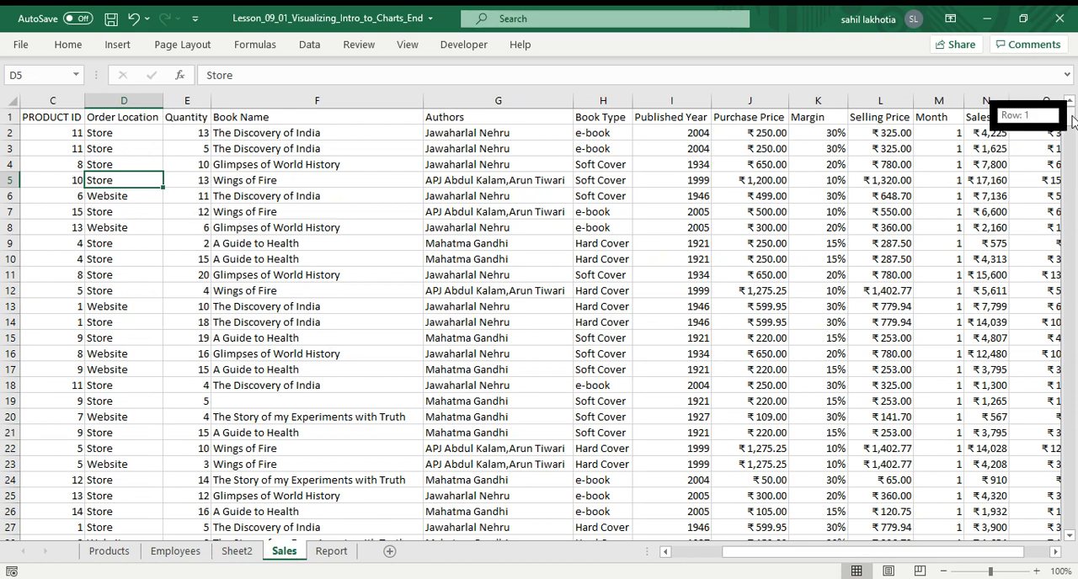
{"action": "left_click", "coordinate": [55, 117]}
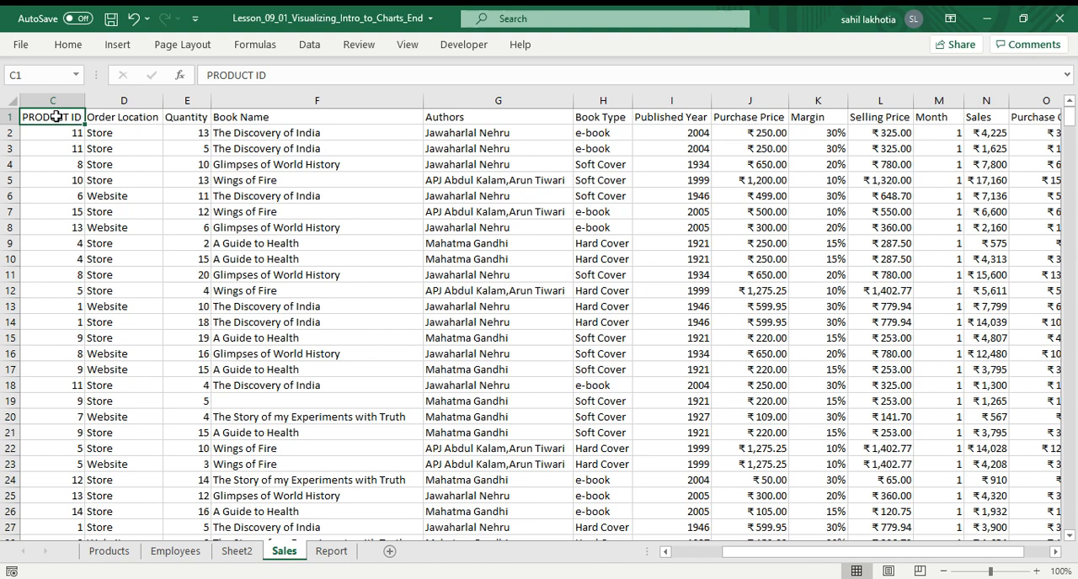
{"action": "left_click", "coordinate": [382, 257]}
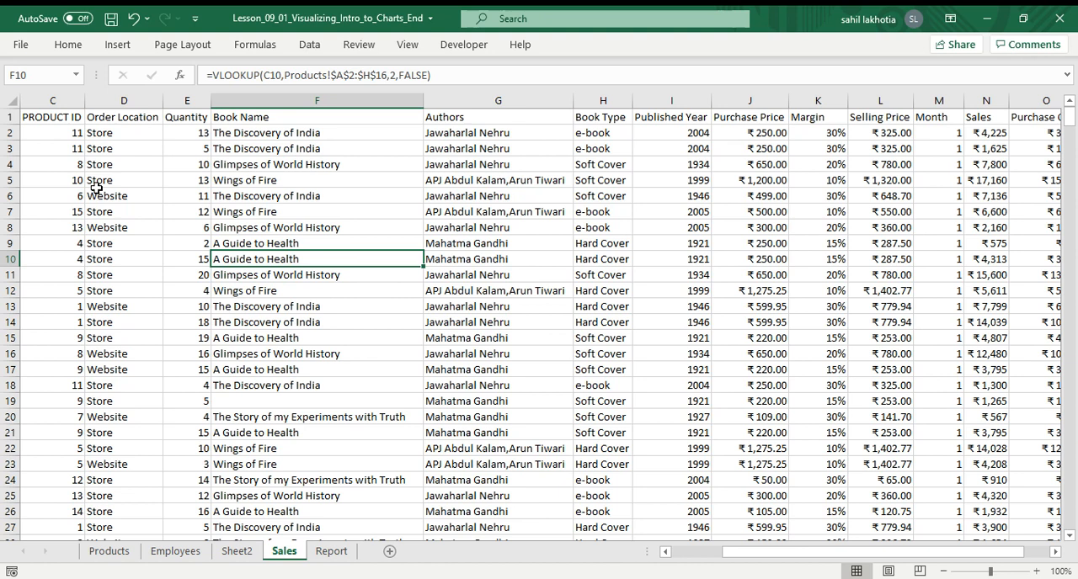
{"action": "left_click", "coordinate": [52, 116]}
{"action": "key", "text": "ctrl+shift+End"}
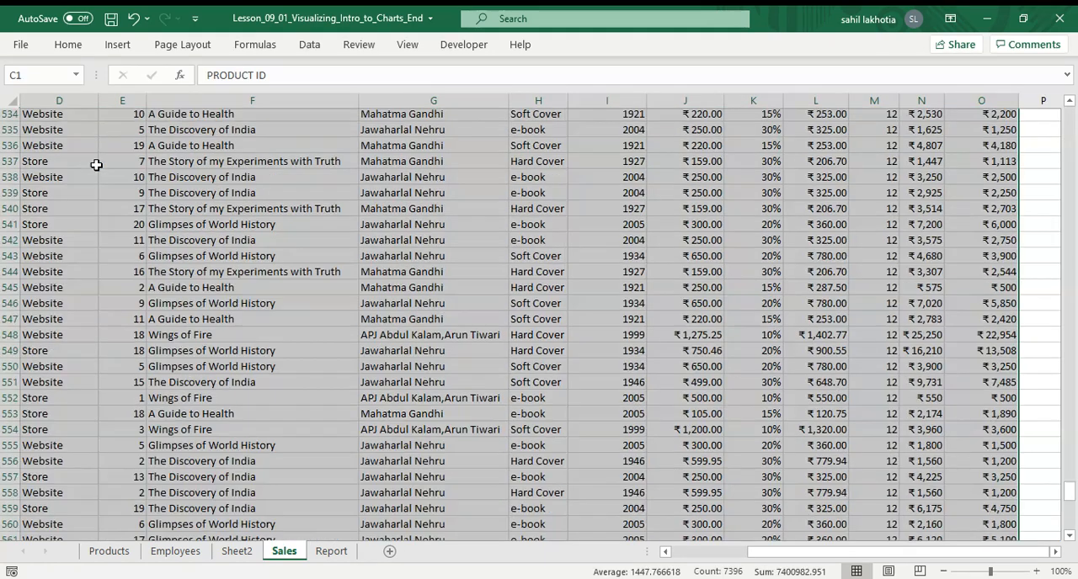
{"action": "left_click", "coordinate": [69, 44]}
{"action": "left_click", "coordinate": [688, 100]}
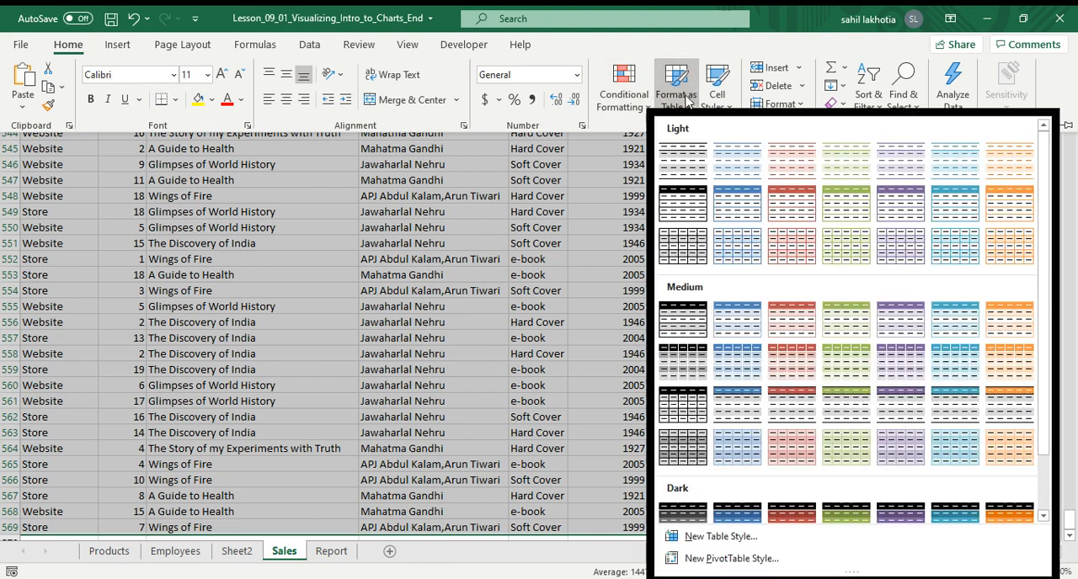
{"action": "left_click", "coordinate": [737, 171]}
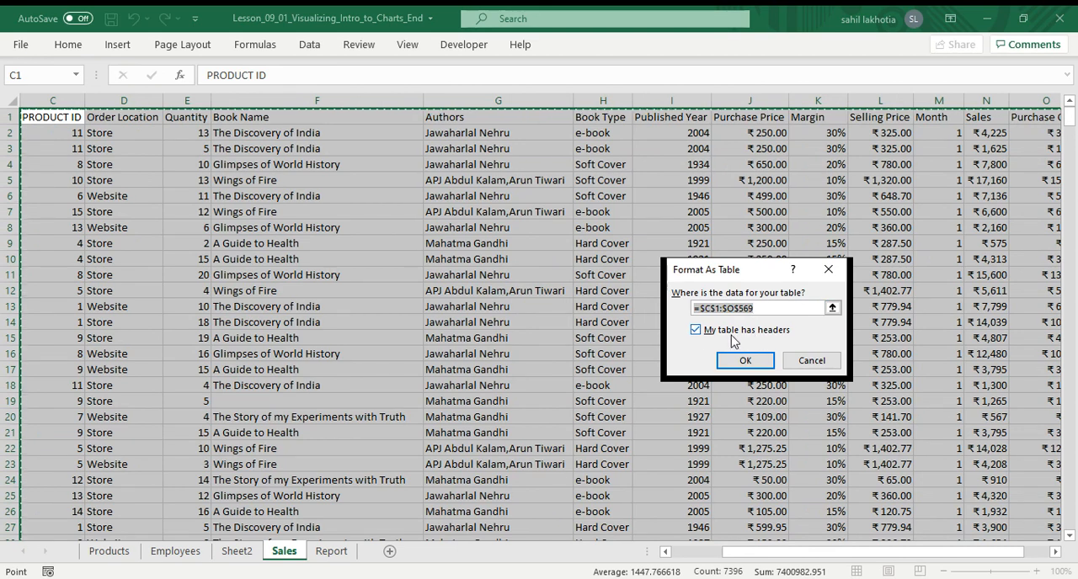
{"action": "left_click", "coordinate": [745, 360]}
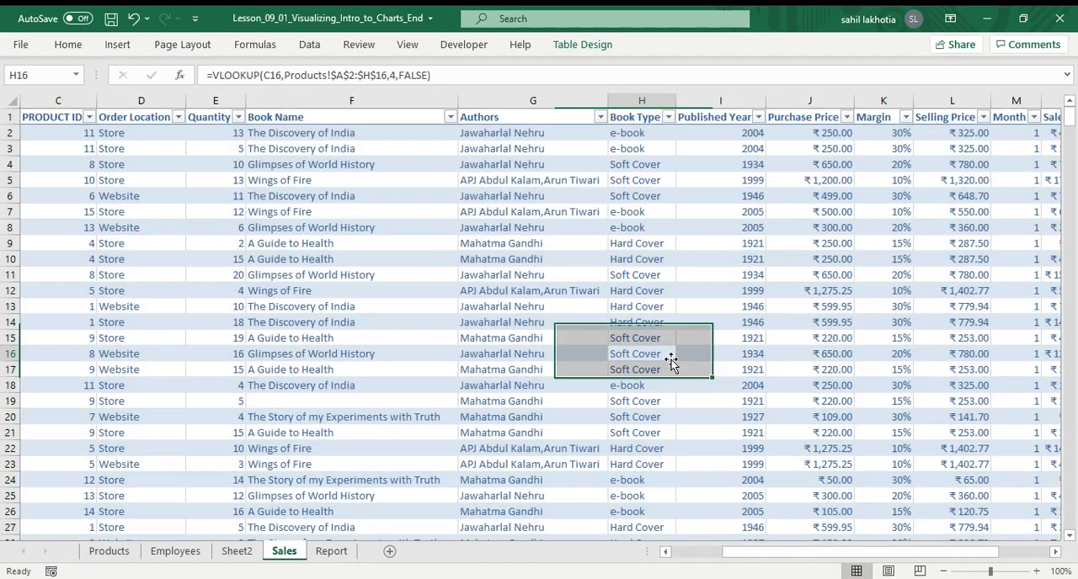
{"action": "left_click", "coordinate": [671, 358]}
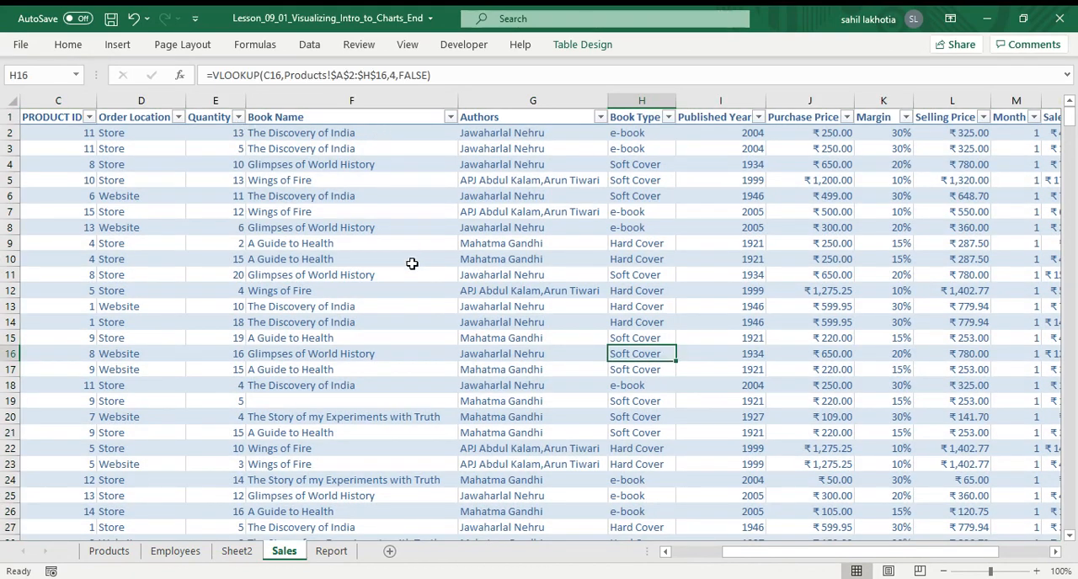
On the Sales sheet, set the Quantity in cell E5 to 14.
{"action": "left_click", "coordinate": [330, 551]}
{"action": "left_click", "coordinate": [235, 552]}
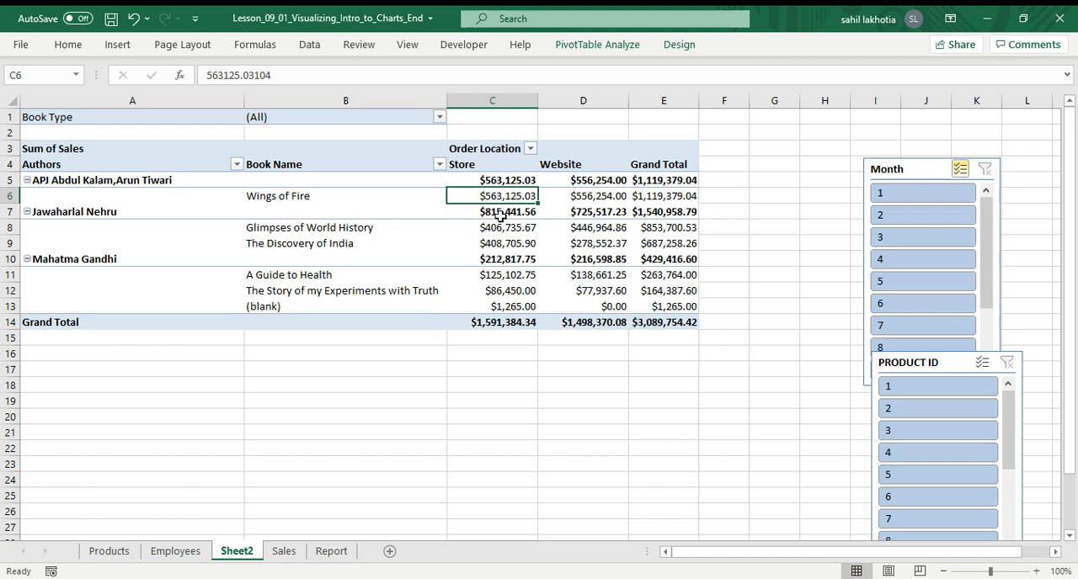
{"action": "mouse_move", "coordinate": [499, 216]}
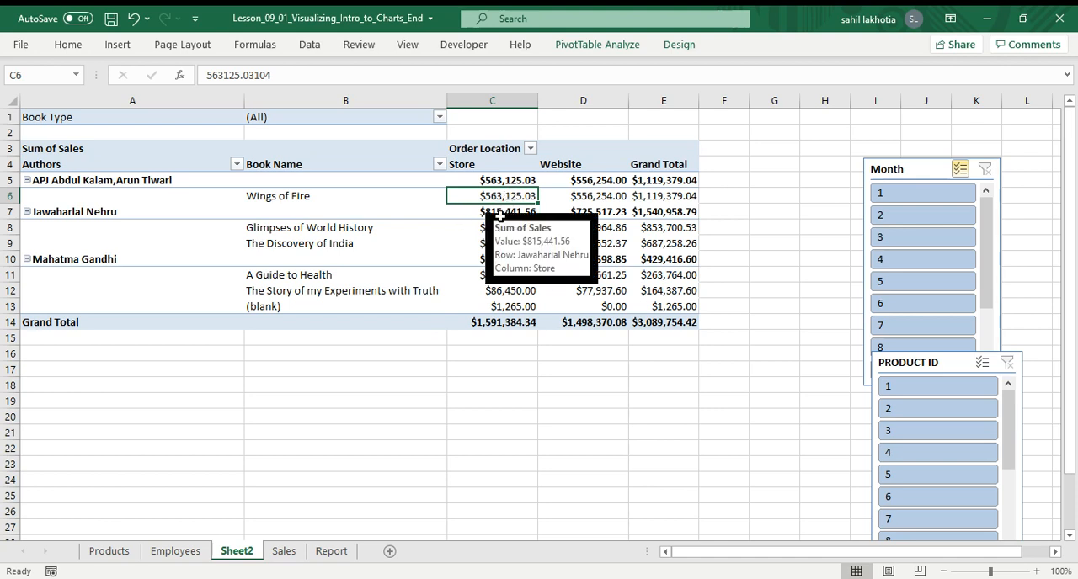
{"action": "left_click", "coordinate": [283, 551]}
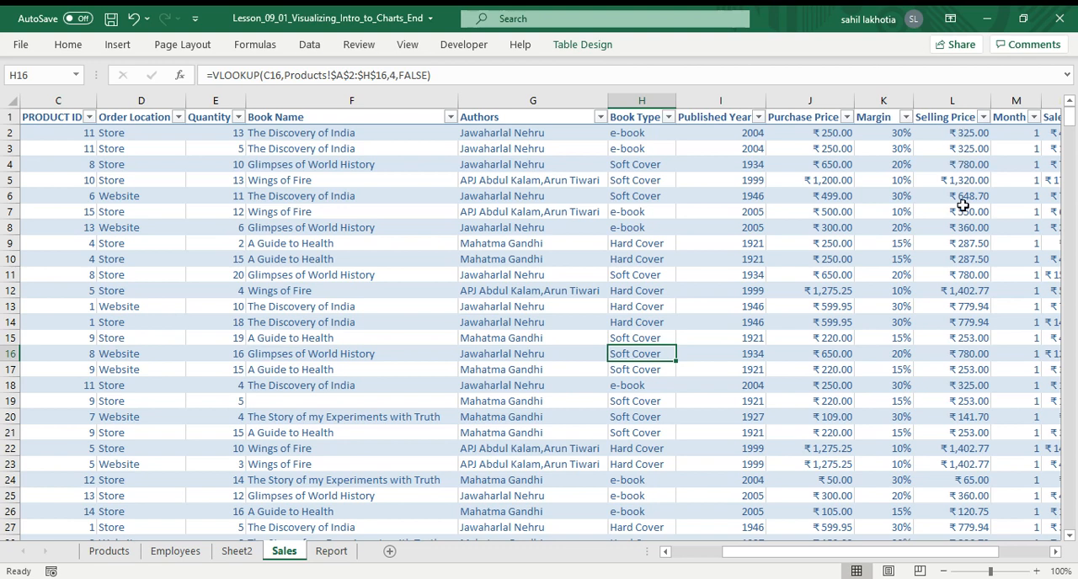
{"action": "left_click_drag", "start_coordinate": [869, 552], "coordinate": [912, 552]}
{"action": "left_click", "coordinate": [814, 180]}
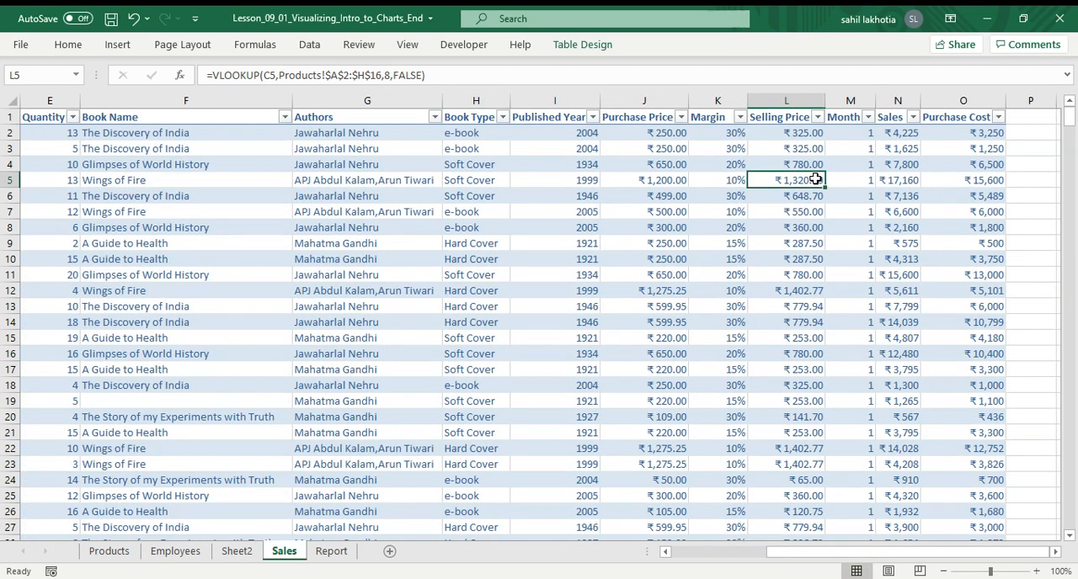
{"action": "left_click", "coordinate": [7, 180]}
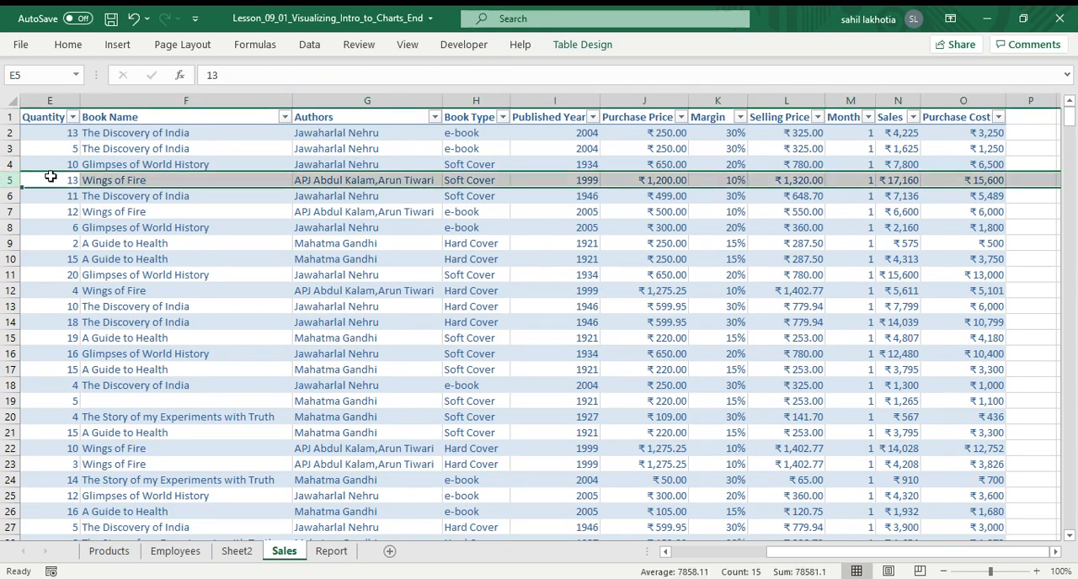
{"action": "left_click_drag", "start_coordinate": [837, 552], "coordinate": [633, 500]}
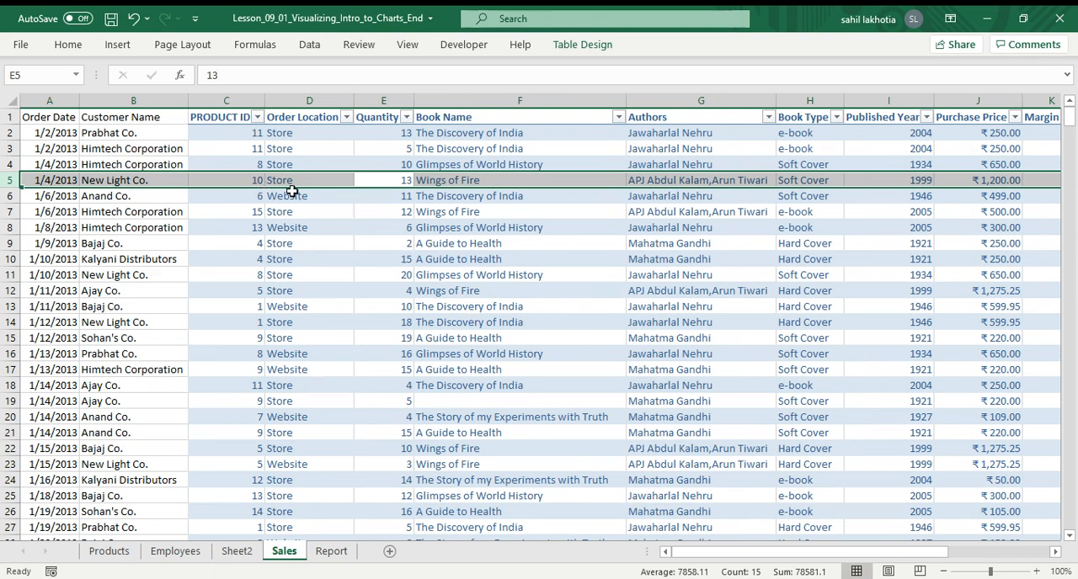
{"action": "double_click", "coordinate": [405, 182]}
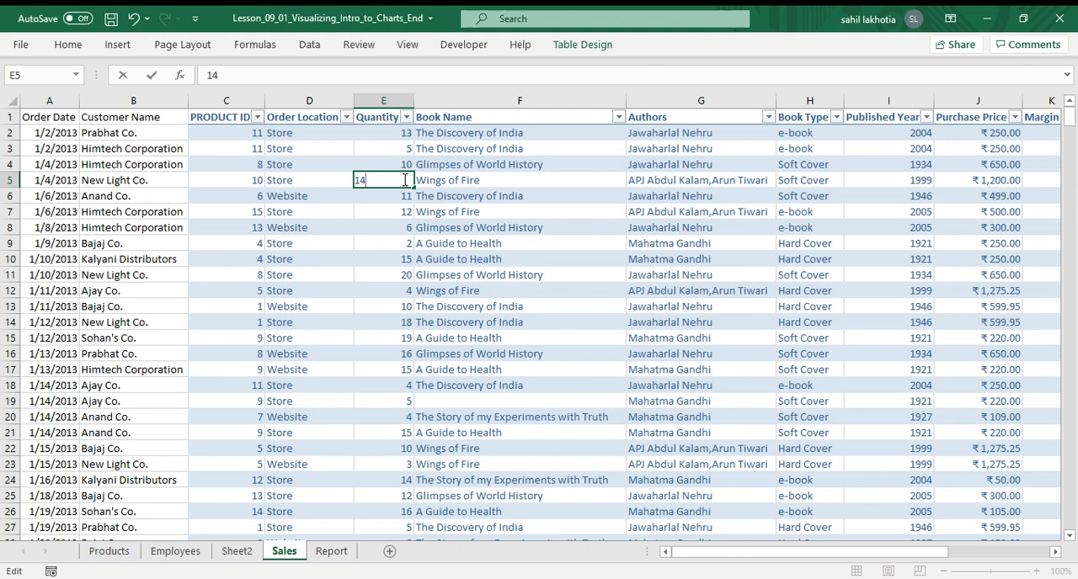
{"action": "key", "text": "Return"}
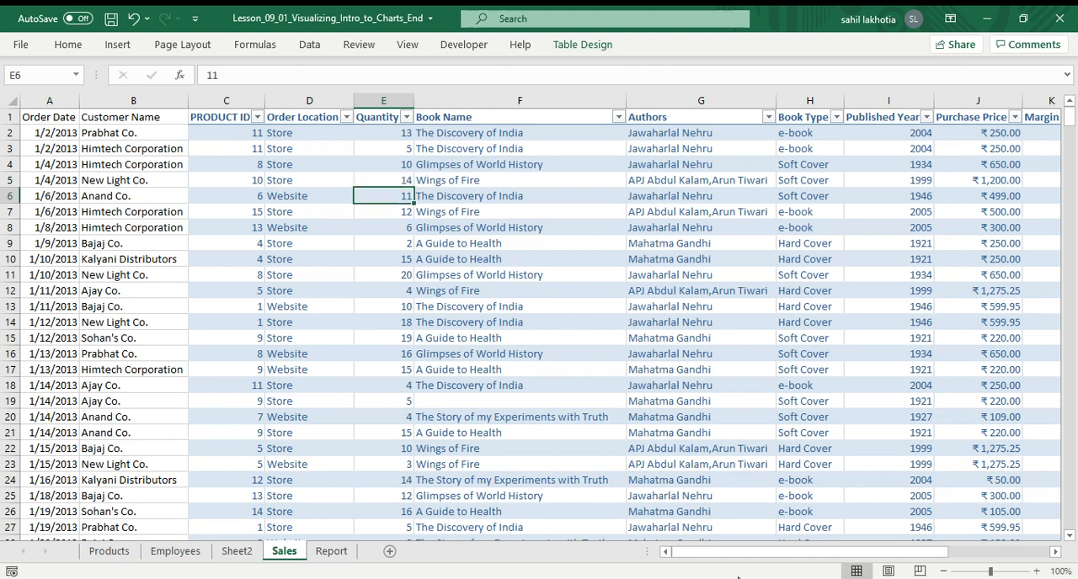
Check row 5's recalculated Sales and whether the Sheet2 pivot table reflects the new quantity.
{"action": "left_click_drag", "start_coordinate": [746, 552], "coordinate": [838, 552]}
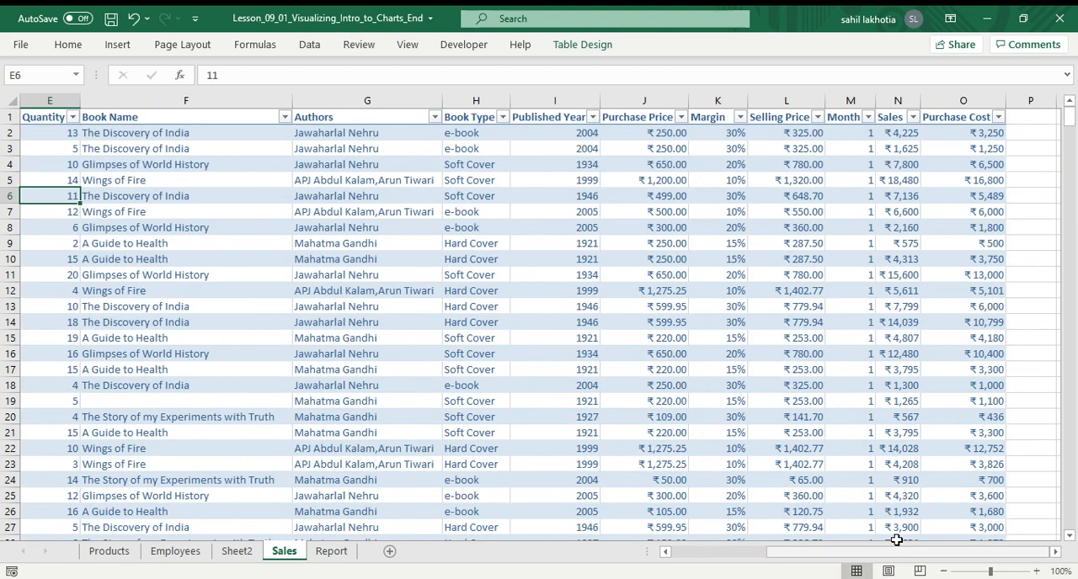
{"action": "left_click", "coordinate": [11, 181]}
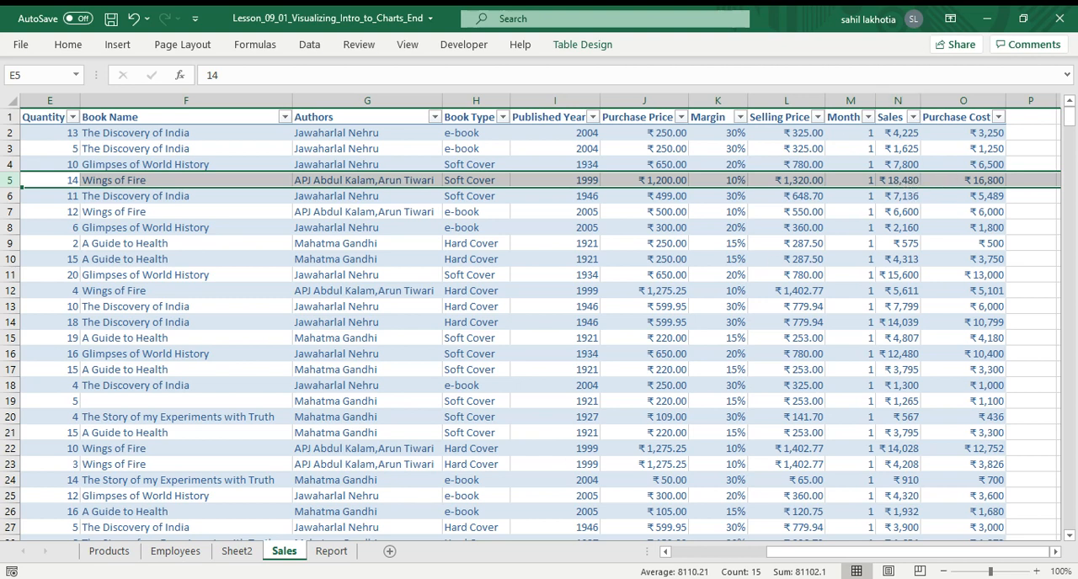
{"action": "left_click", "coordinate": [236, 553]}
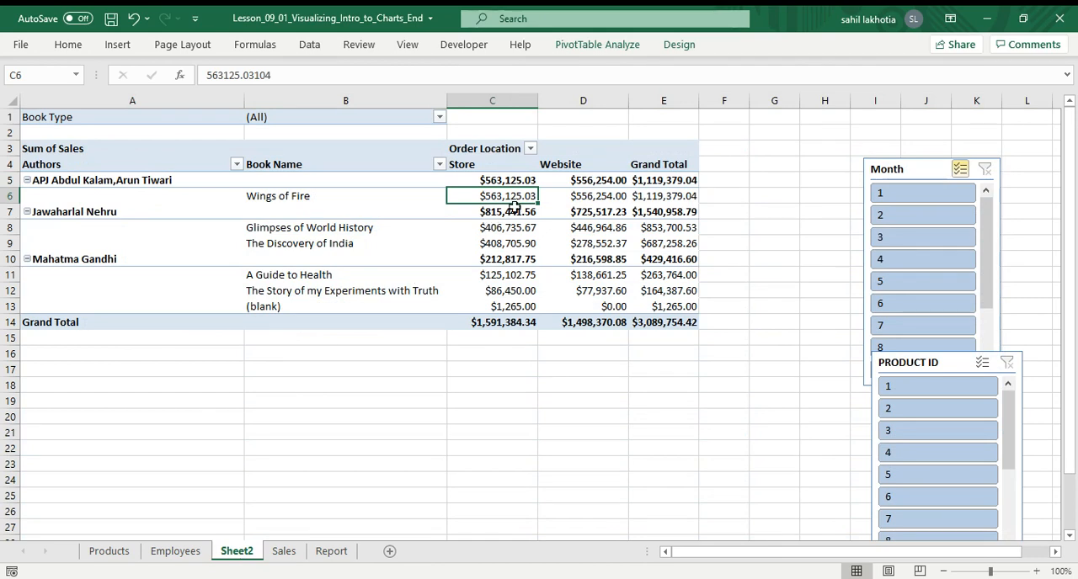
{"action": "left_click", "coordinate": [502, 277]}
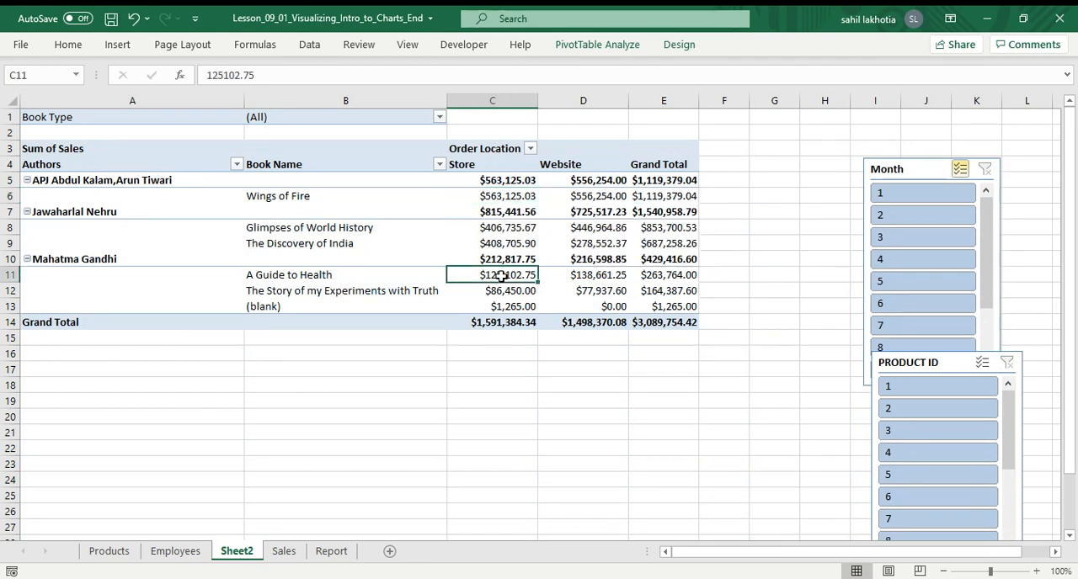
{"action": "left_click", "coordinate": [496, 428]}
{"action": "mouse_move", "coordinate": [487, 211]}
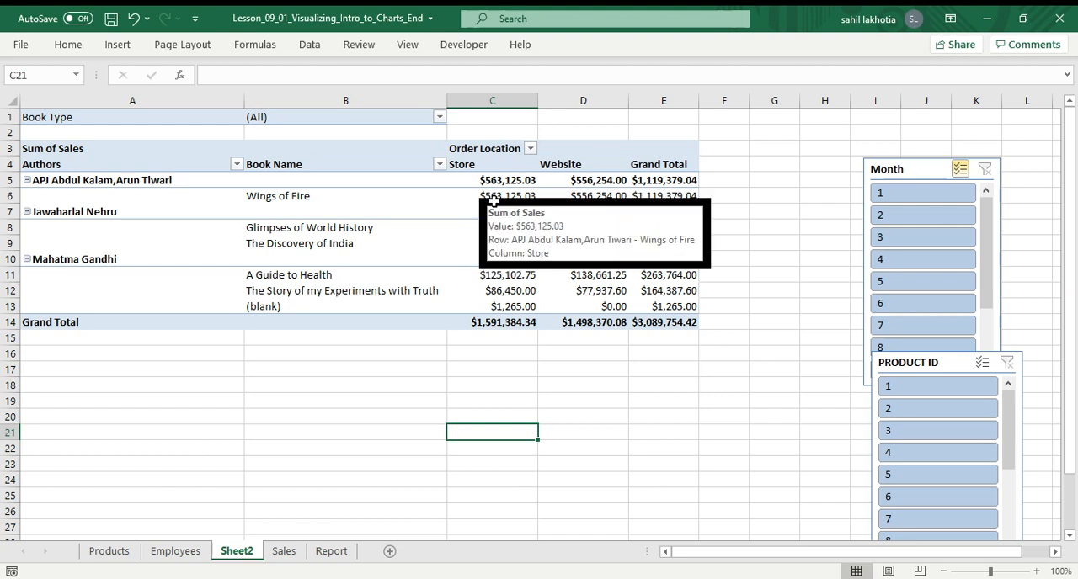
{"action": "left_click", "coordinate": [493, 202]}
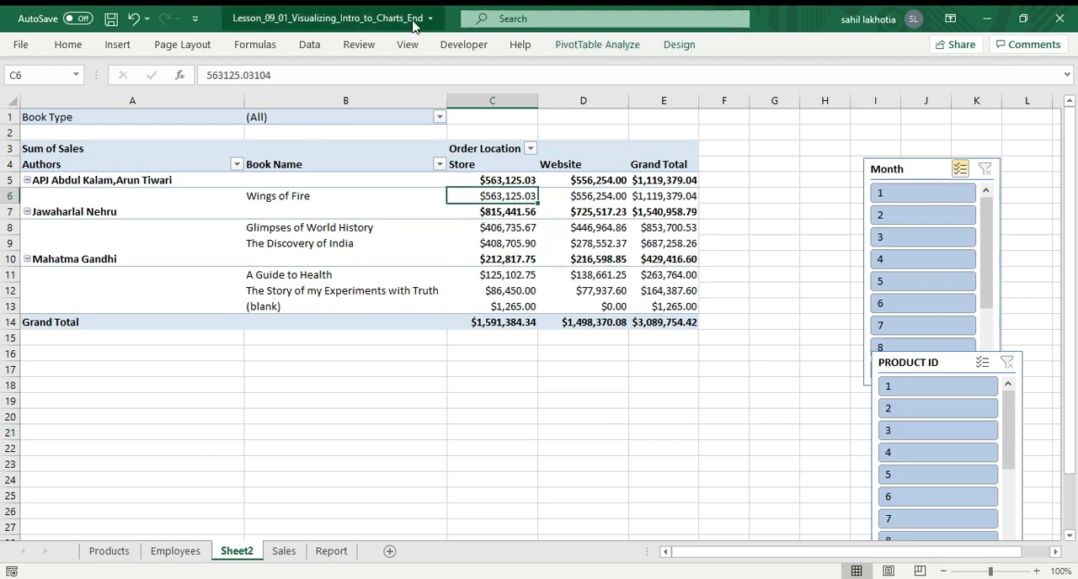
Refresh the pivot table so it picks up the edited Sales quantity.
{"action": "left_click", "coordinate": [319, 49]}
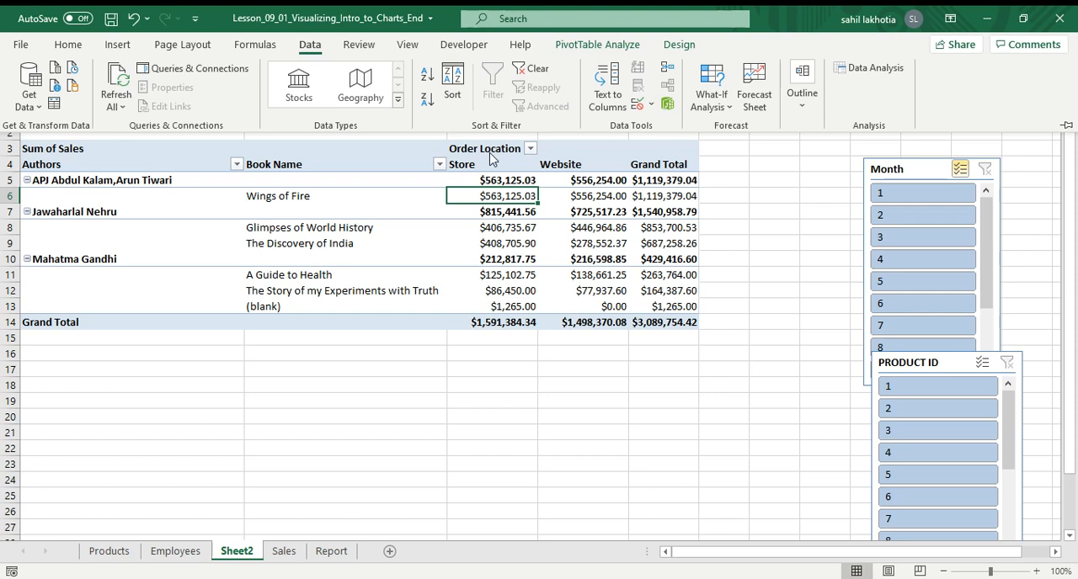
{"action": "left_click", "coordinate": [404, 226]}
{"action": "left_click", "coordinate": [579, 50]}
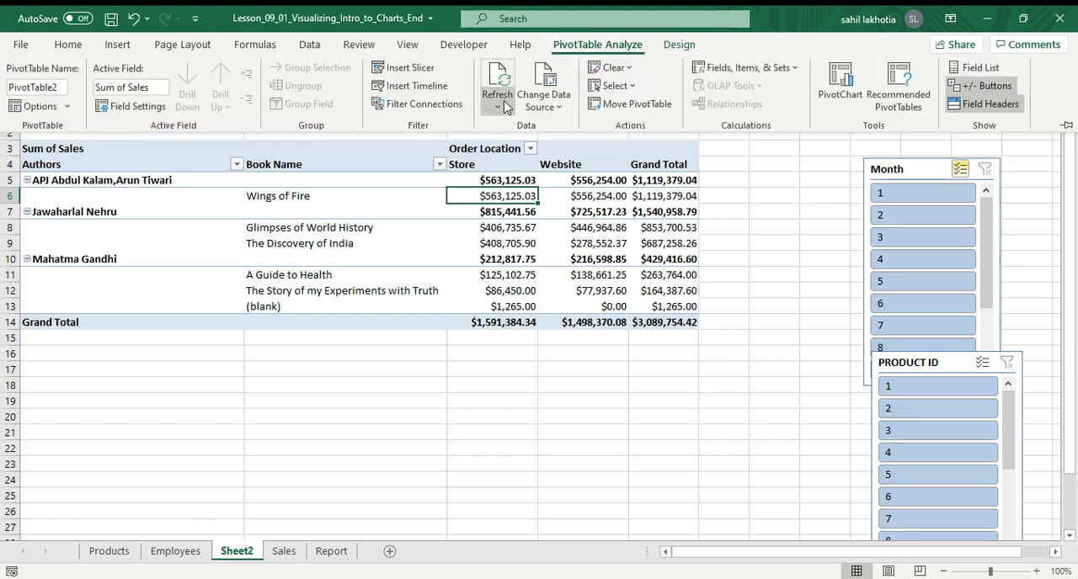
{"action": "left_click", "coordinate": [496, 102]}
{"action": "left_click", "coordinate": [516, 164]}
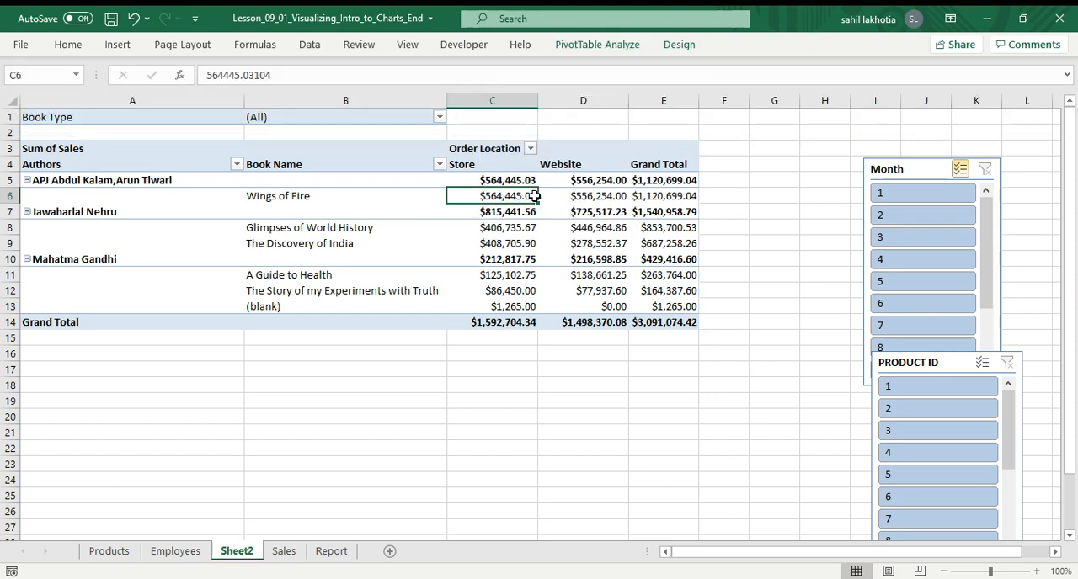
Examine the refreshed pivot table totals and the Book Name field settings.
{"action": "mouse_move", "coordinate": [520, 208]}
{"action": "left_click", "coordinate": [511, 320]}
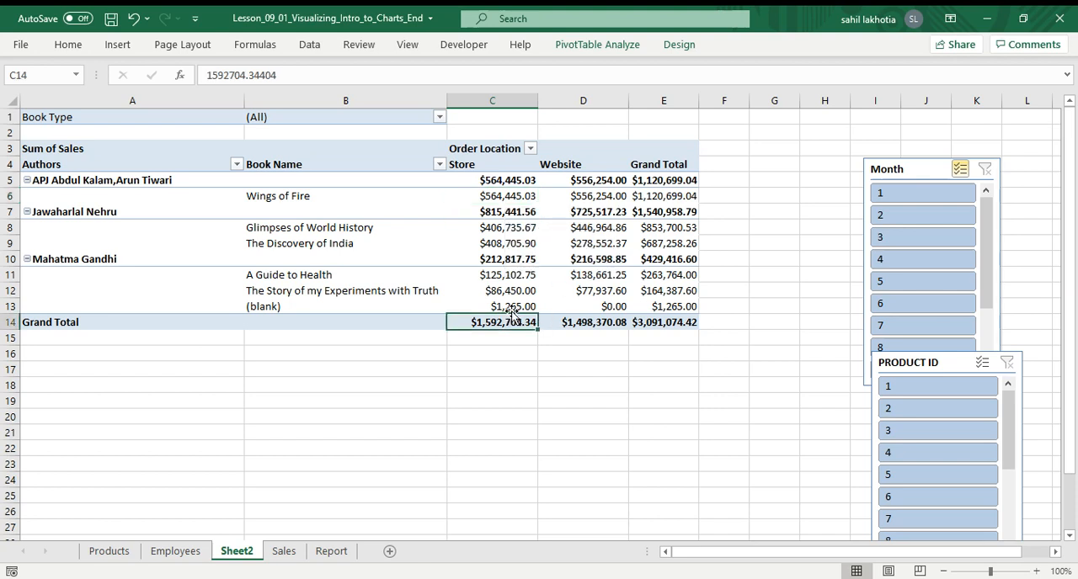
{"action": "mouse_move", "coordinate": [510, 311]}
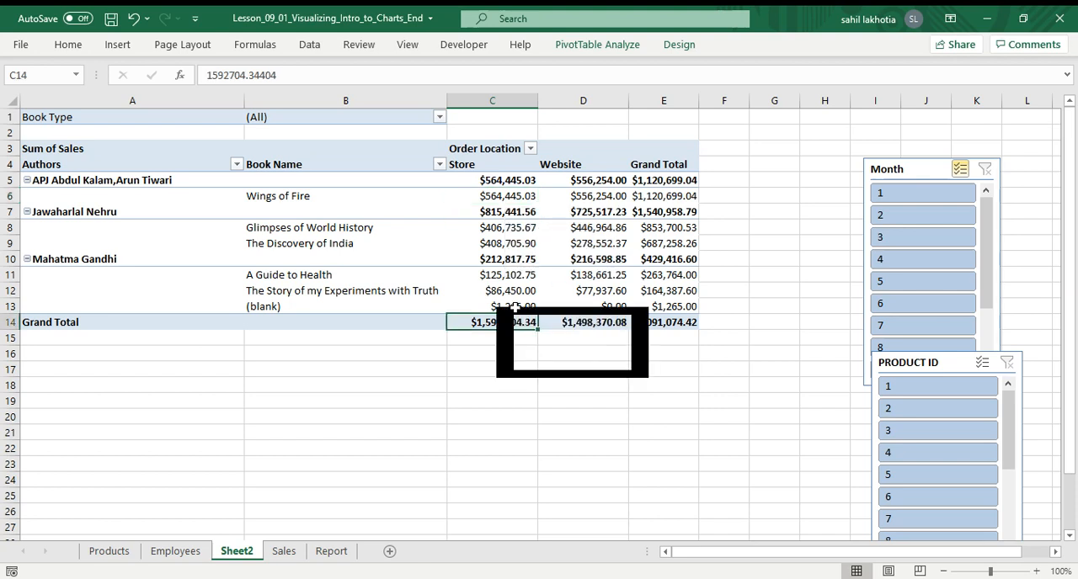
{"action": "left_click", "coordinate": [364, 203]}
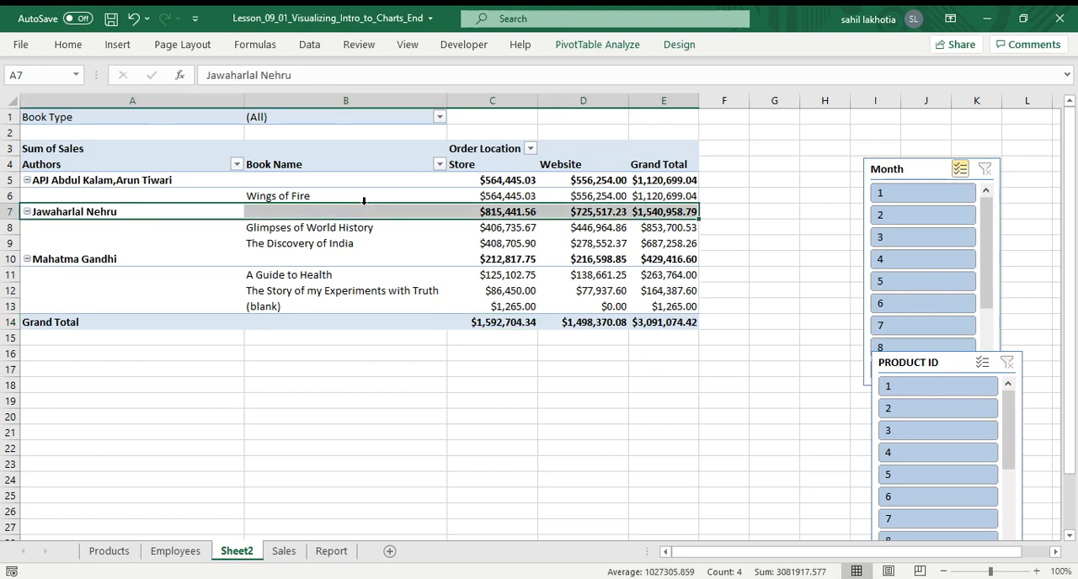
{"action": "left_click", "coordinate": [255, 270]}
{"action": "left_click", "coordinate": [297, 166]}
{"action": "left_click", "coordinate": [484, 212]}
{"action": "left_click", "coordinate": [582, 415]}
{"action": "left_click", "coordinate": [434, 229]}
{"action": "double_click", "coordinate": [397, 189]}
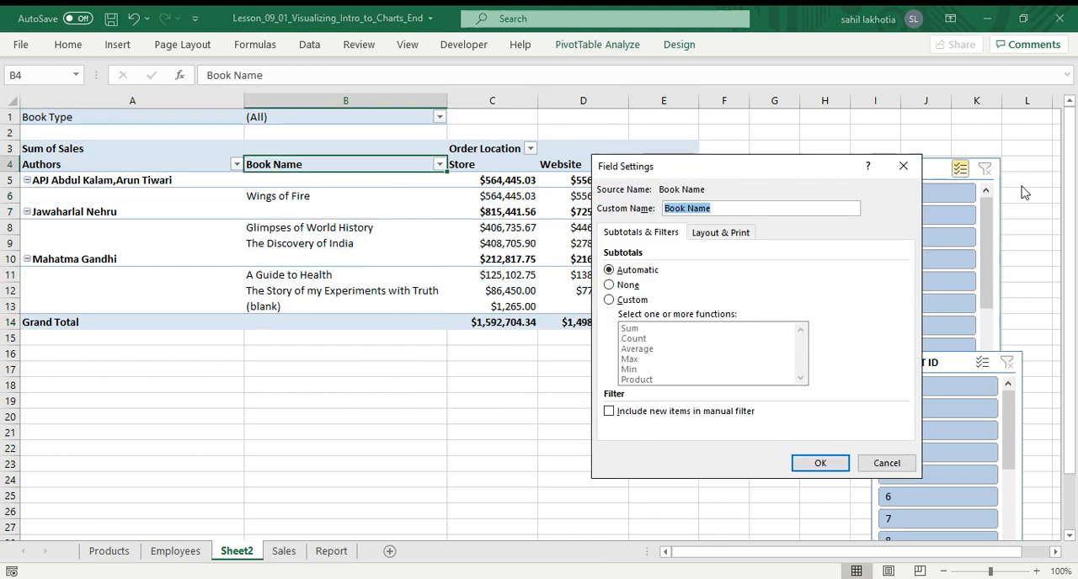
{"action": "left_click", "coordinate": [902, 166]}
Remove the Month and PRODUCT ID slicers from Sheet2.
{"action": "right_click", "coordinate": [887, 172]}
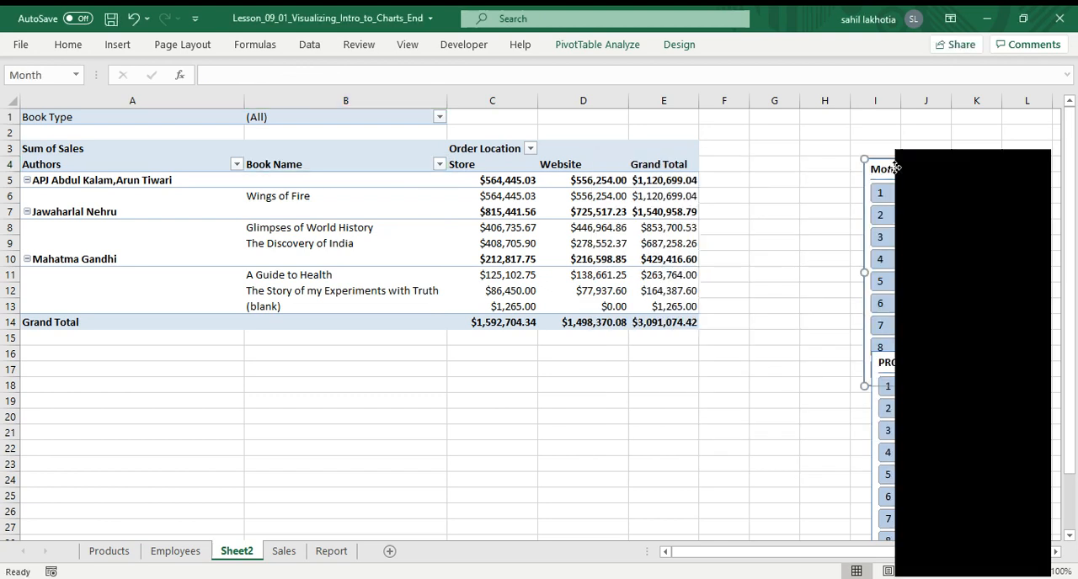
{"action": "left_click", "coordinate": [926, 156]}
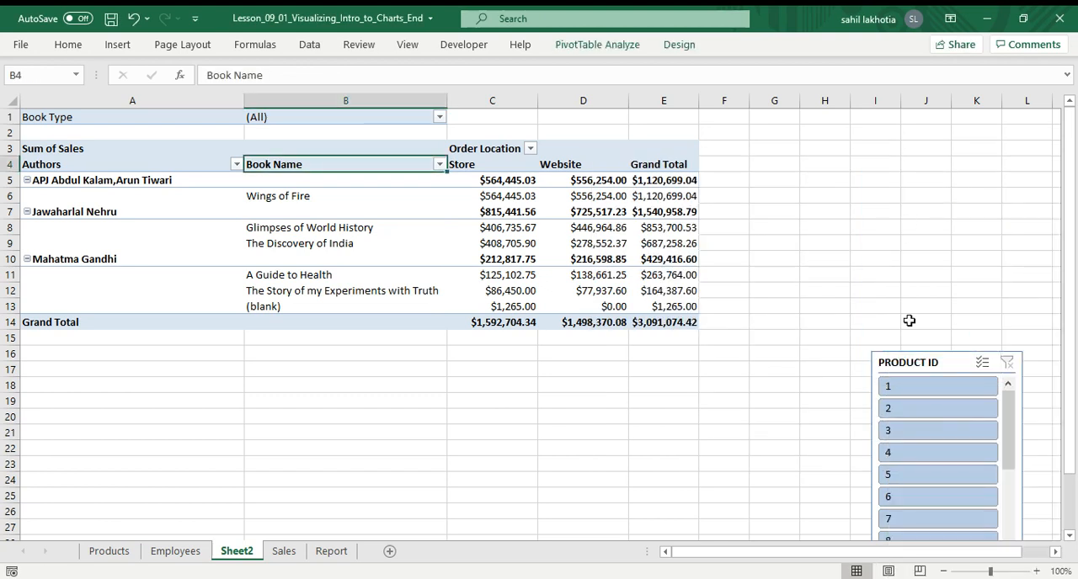
{"action": "right_click", "coordinate": [918, 370]}
{"action": "left_click", "coordinate": [772, 164]}
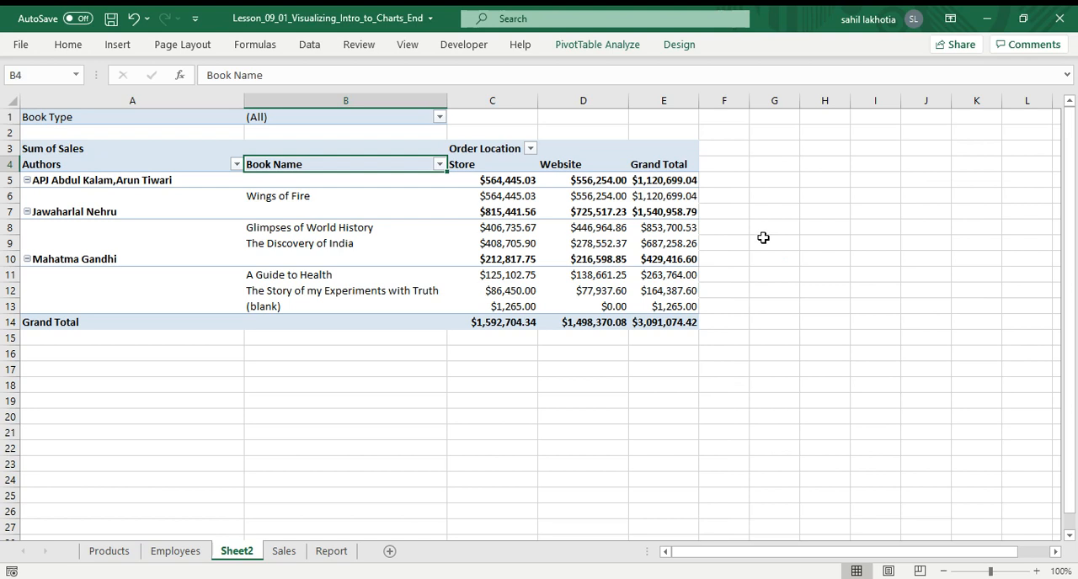
{"action": "left_click", "coordinate": [455, 194]}
{"action": "left_click", "coordinate": [969, 381]}
{"action": "left_click", "coordinate": [253, 448]}
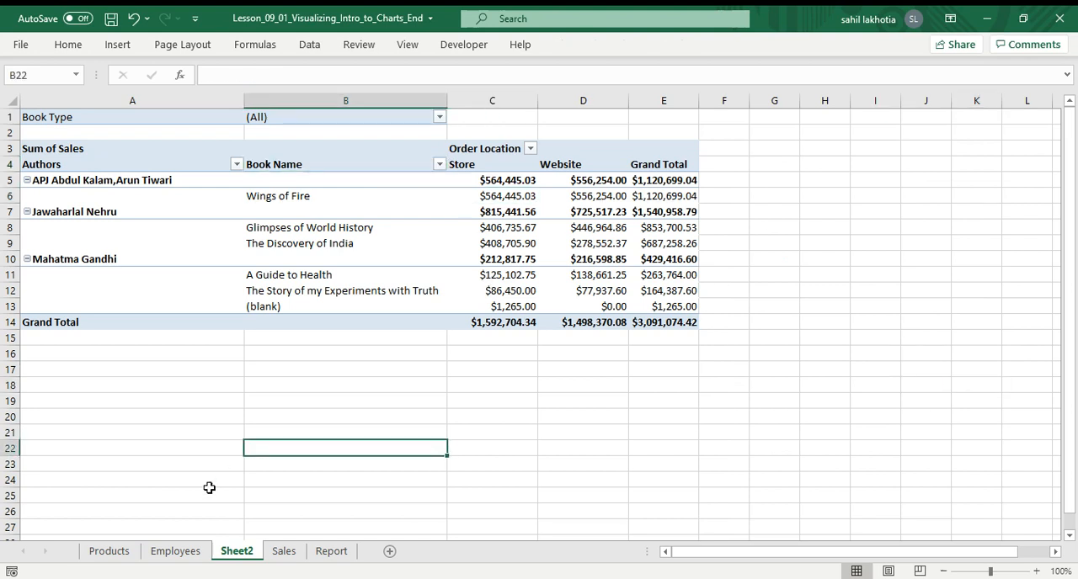
{"action": "left_click", "coordinate": [176, 551]}
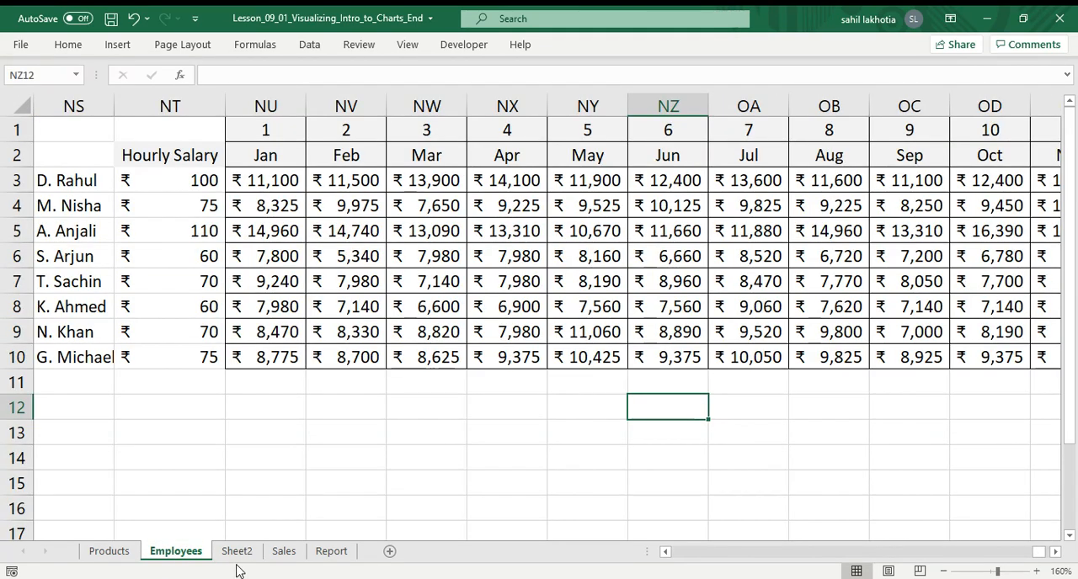
{"action": "left_click", "coordinate": [237, 552]}
Collapse and re-expand the Jawaharlal Nehru author group in the pivot table.
{"action": "left_click", "coordinate": [358, 259]}
{"action": "left_click", "coordinate": [76, 212]}
{"action": "double_click", "coordinate": [75, 212]}
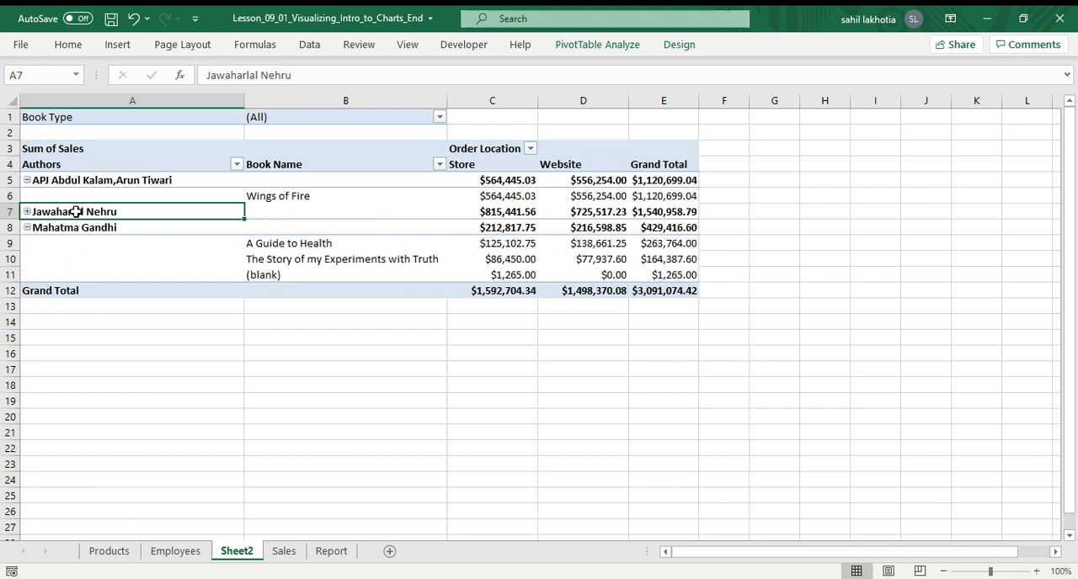
{"action": "double_click", "coordinate": [128, 204]}
{"action": "left_click", "coordinate": [410, 417]}
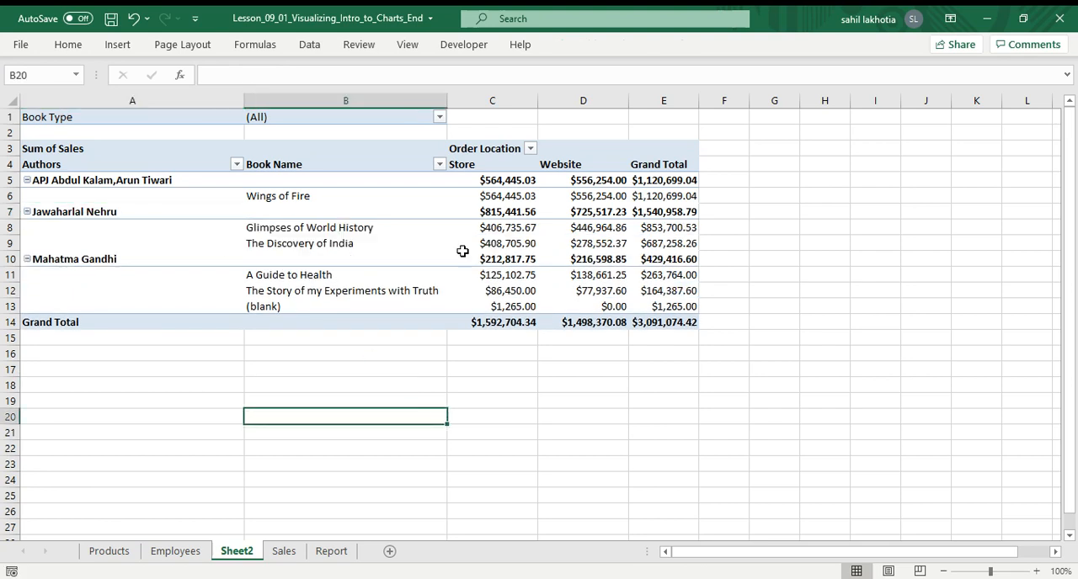
{"action": "left_click", "coordinate": [463, 257]}
Set the pivot table's grand totals to On for Rows and Columns.
{"action": "left_click", "coordinate": [168, 212]}
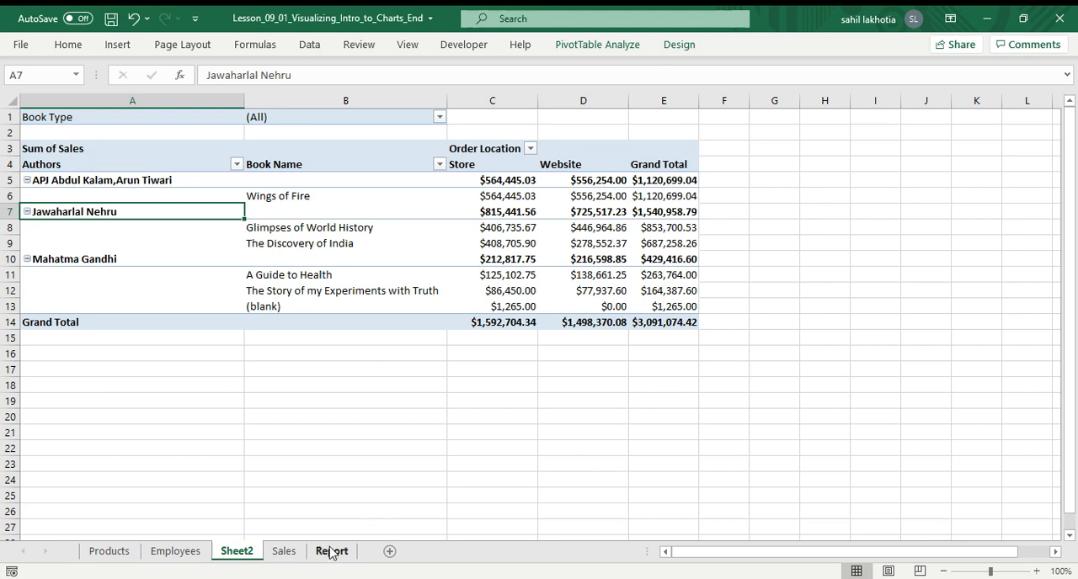
{"action": "left_click", "coordinate": [593, 47]}
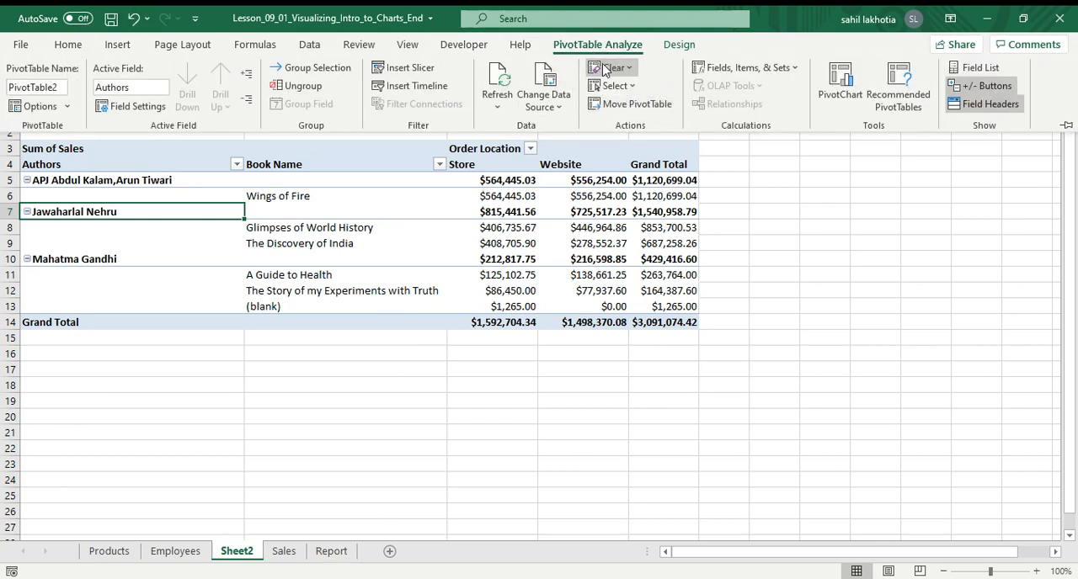
{"action": "left_click", "coordinate": [678, 45]}
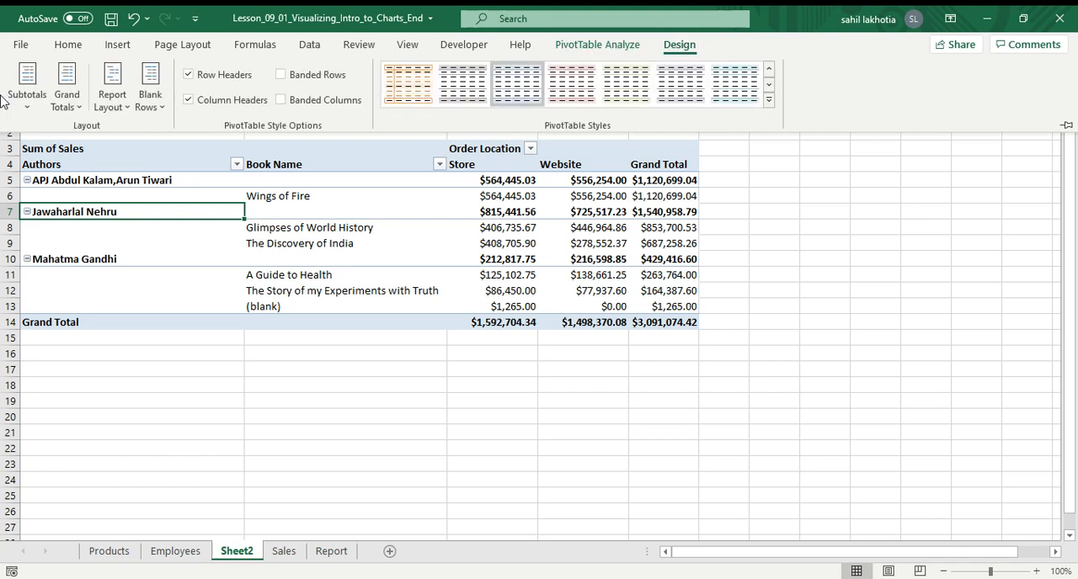
{"action": "left_click", "coordinate": [71, 103]}
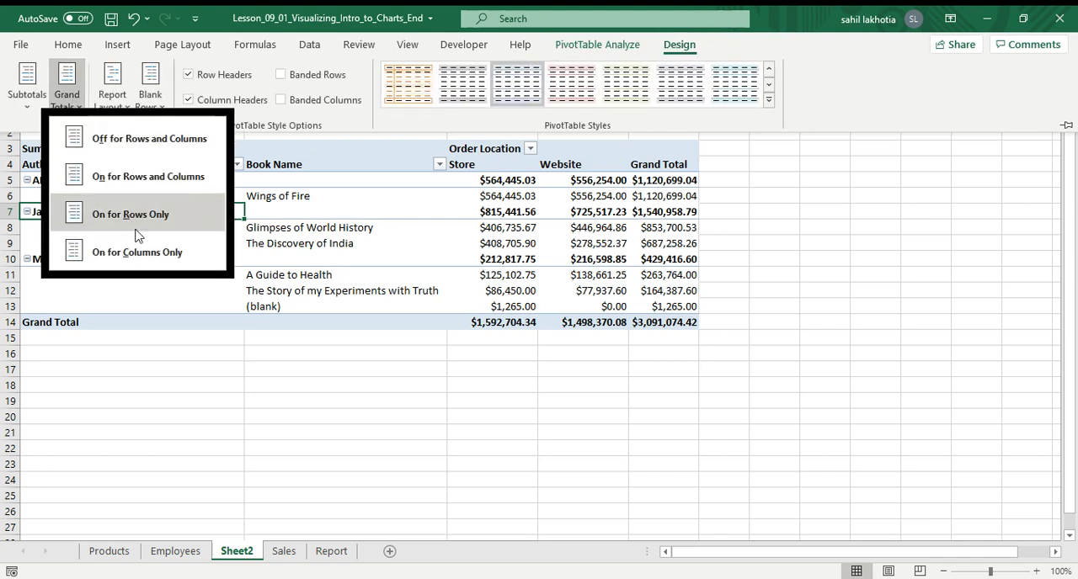
{"action": "left_click", "coordinate": [158, 178]}
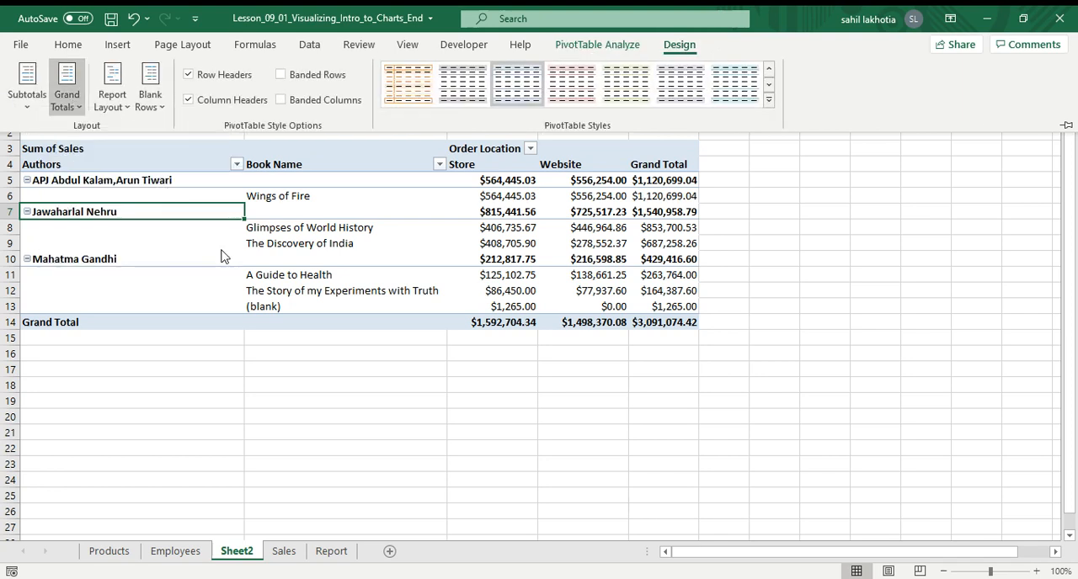
{"action": "left_click", "coordinate": [376, 371]}
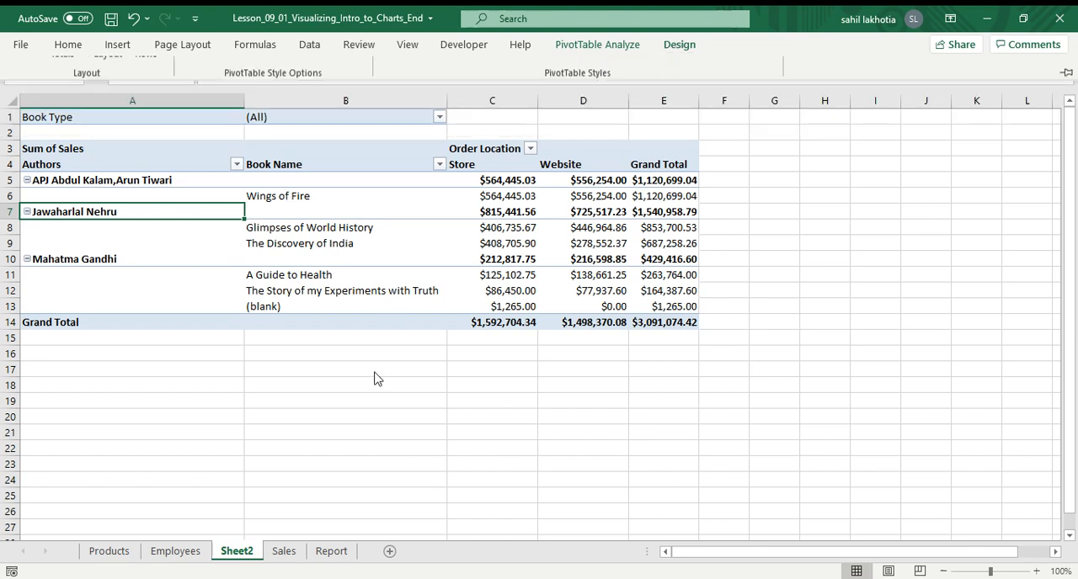
Look over the pivot table's author and book rows and the Book Name field settings.
{"action": "double_click", "coordinate": [432, 187]}
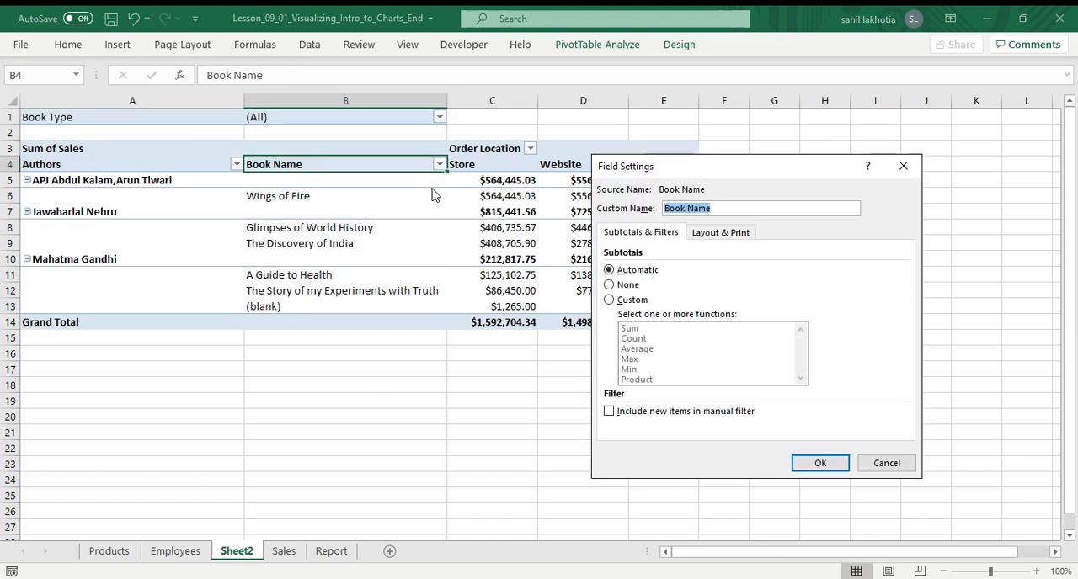
{"action": "left_click", "coordinate": [904, 168]}
{"action": "left_click", "coordinate": [350, 452]}
{"action": "left_click", "coordinate": [449, 319]}
{"action": "left_click", "coordinate": [405, 260]}
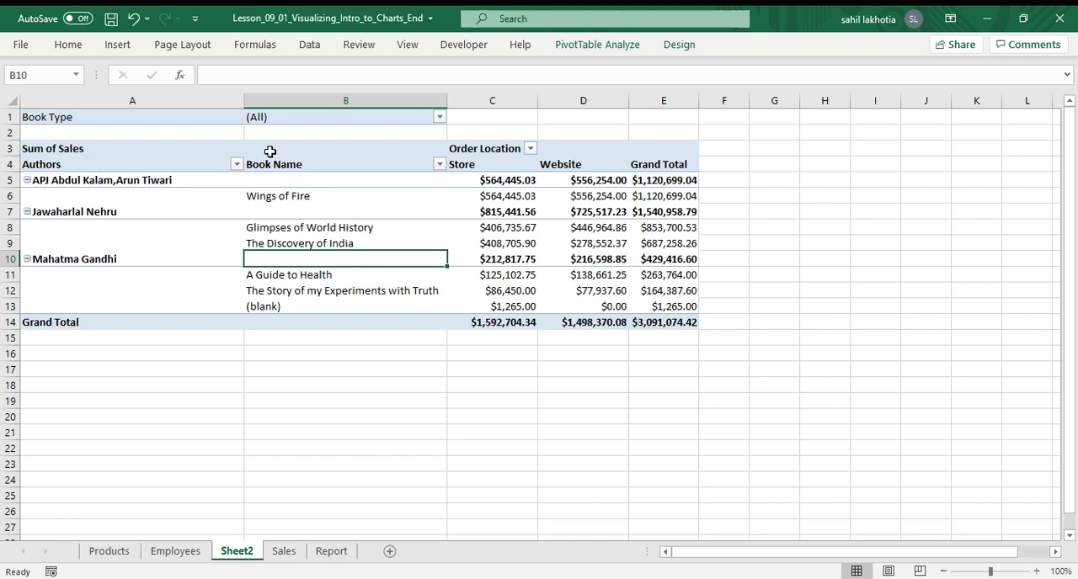
{"action": "left_click", "coordinate": [269, 151]}
{"action": "left_click", "coordinate": [132, 205]}
{"action": "left_click", "coordinate": [48, 175]}
{"action": "left_click", "coordinate": [187, 380]}
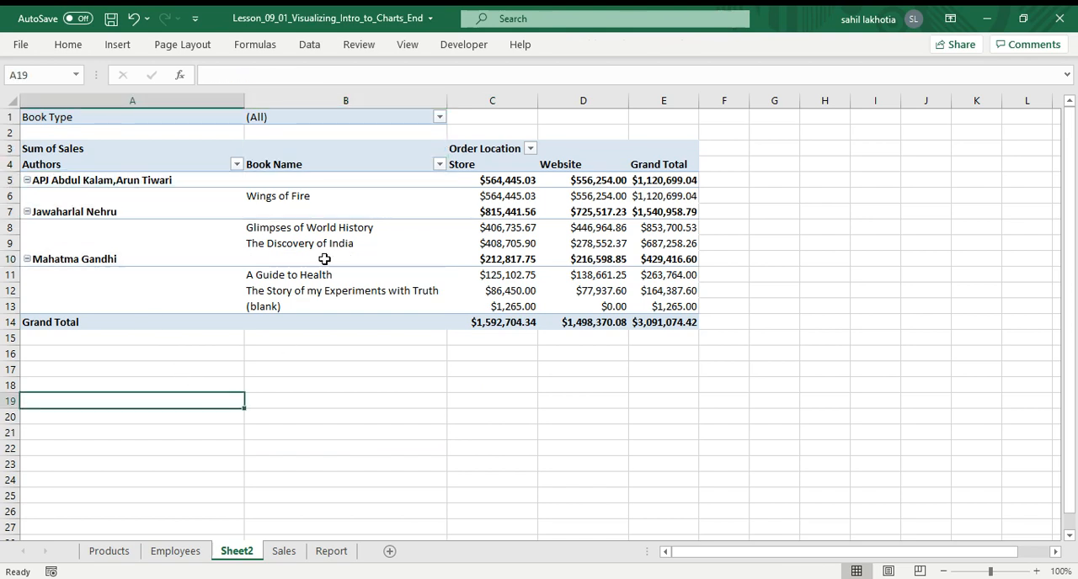
{"action": "left_click", "coordinate": [325, 243]}
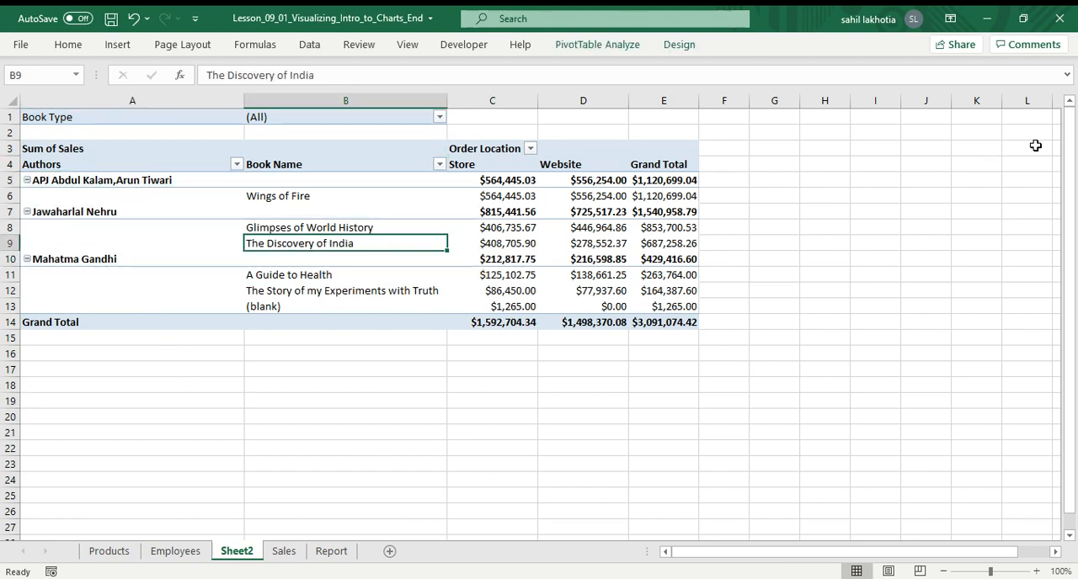
{"action": "left_click_drag", "start_coordinate": [863, 552], "coordinate": [750, 552]}
{"action": "left_click", "coordinate": [281, 153]}
{"action": "left_click", "coordinate": [332, 298]}
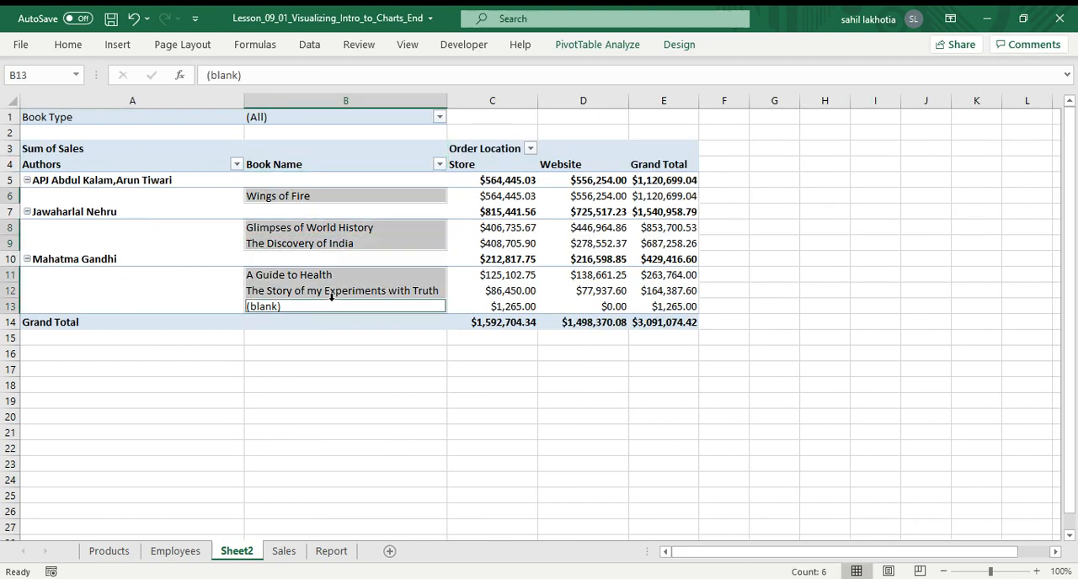
{"action": "left_click", "coordinate": [481, 260]}
{"action": "left_click", "coordinate": [290, 204]}
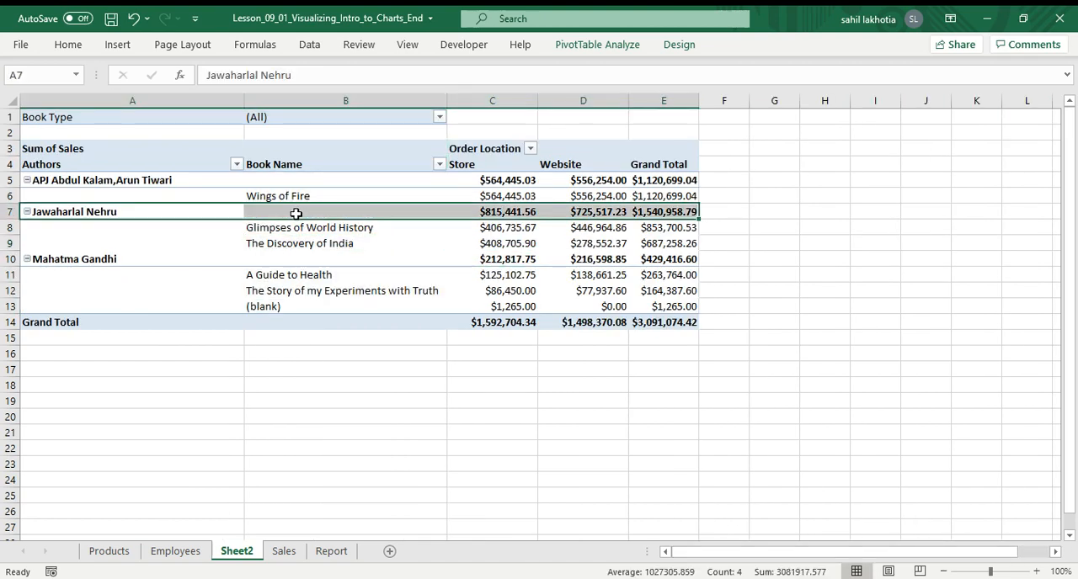
{"action": "left_click", "coordinate": [450, 392]}
{"action": "left_click", "coordinate": [348, 213]}
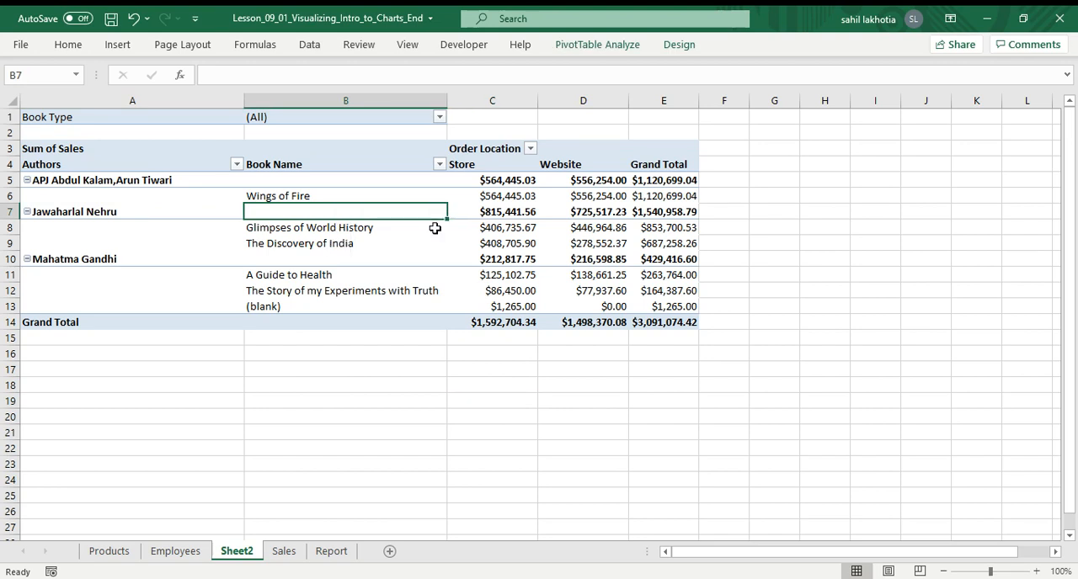
{"action": "left_click", "coordinate": [155, 249]}
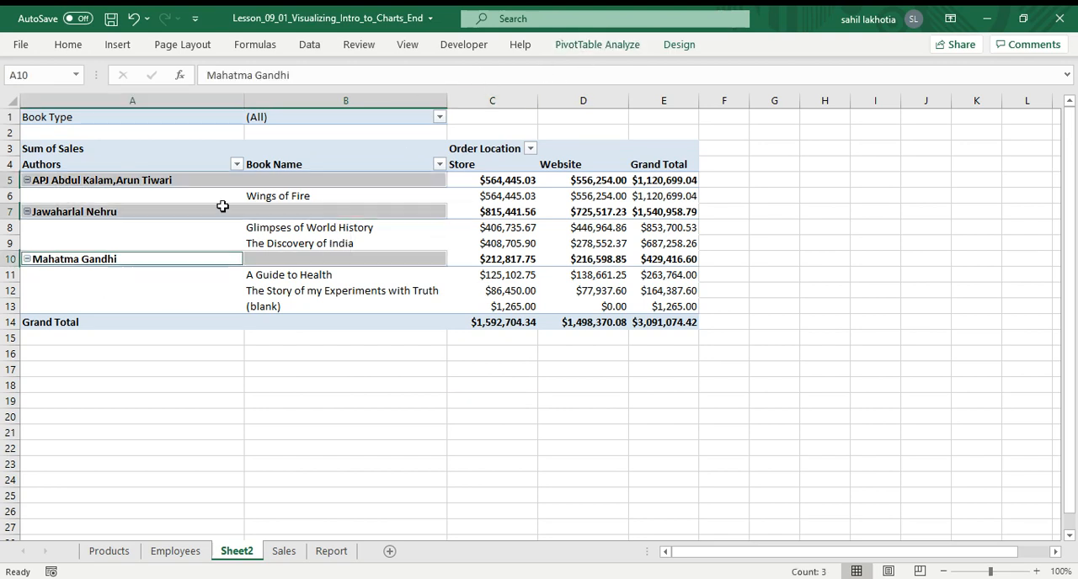
{"action": "left_click", "coordinate": [447, 469]}
{"action": "left_click", "coordinate": [382, 242]}
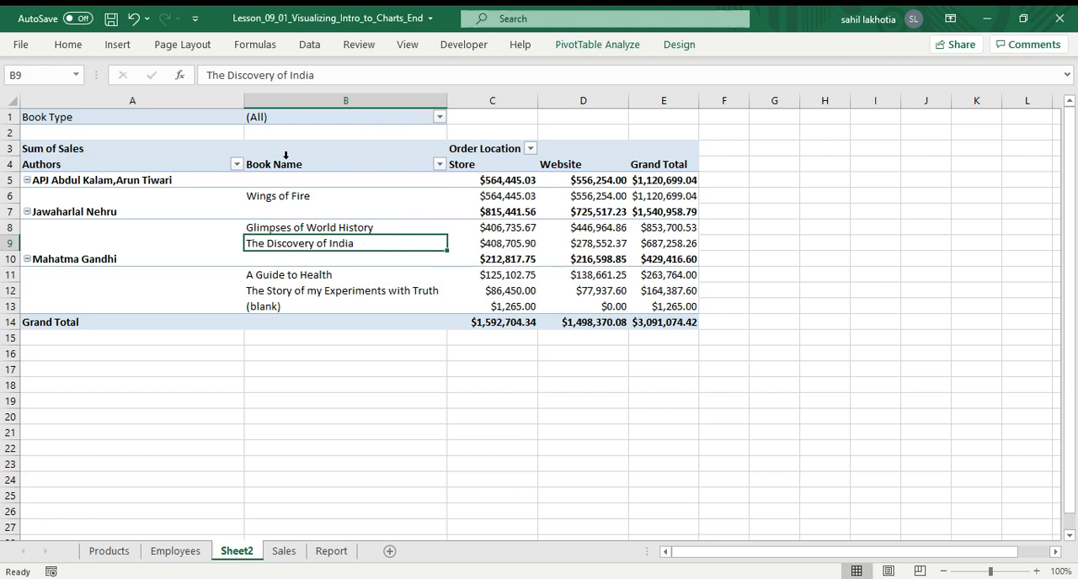
Check the Sales and Report sheets, then return to the Sheet2 pivot table.
{"action": "left_click", "coordinate": [285, 552]}
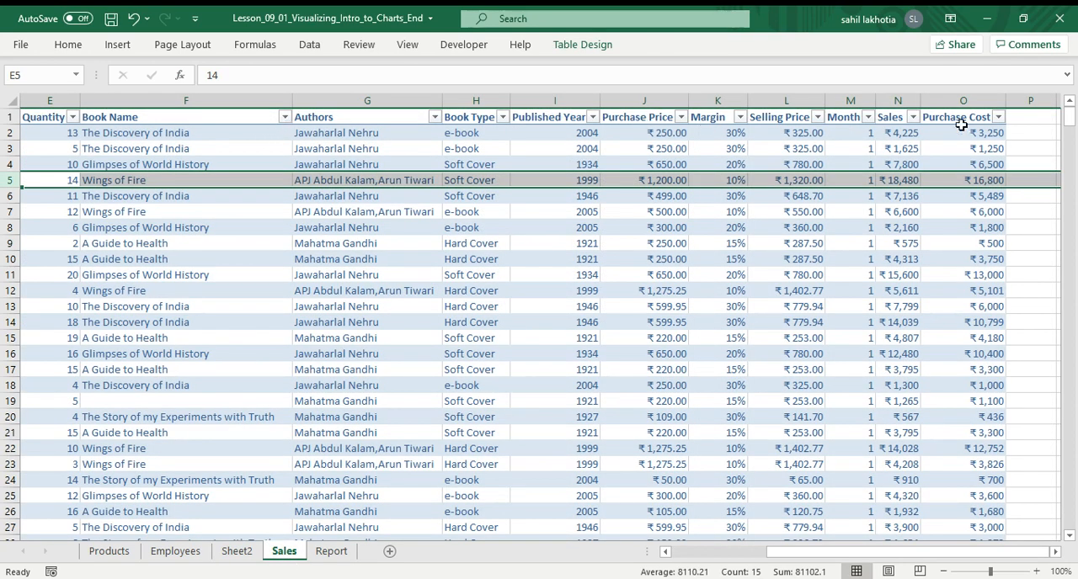
{"action": "left_click", "coordinate": [331, 552]}
{"action": "left_click", "coordinate": [217, 553]}
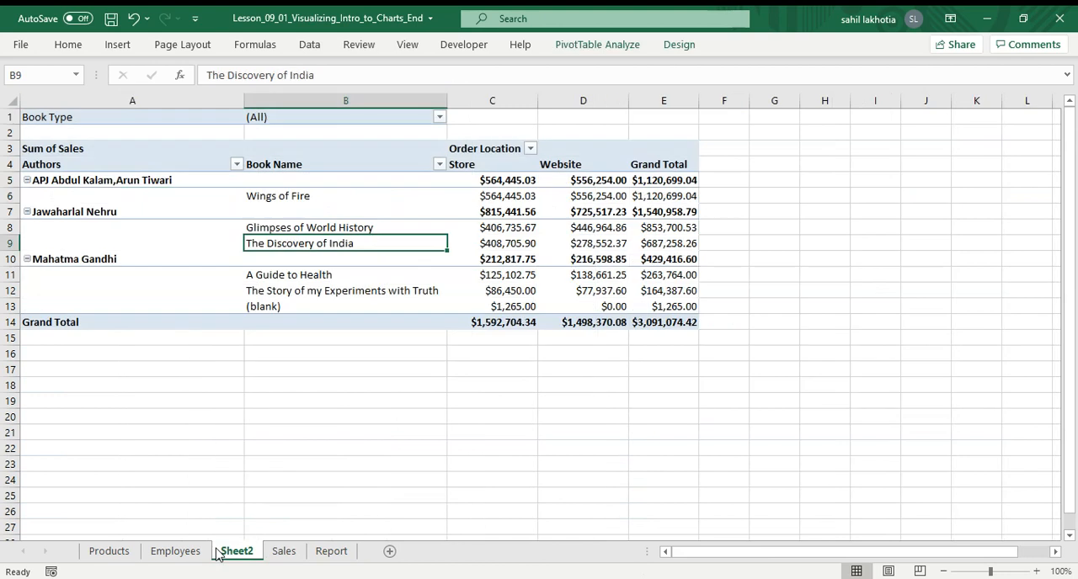
{"action": "left_click", "coordinate": [335, 207]}
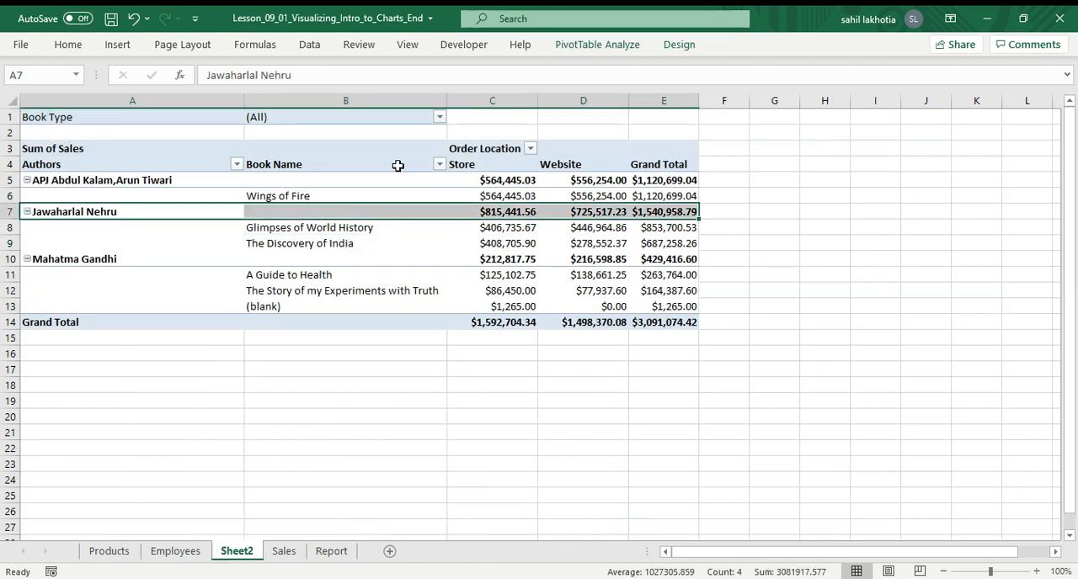
Open Insert Calculated Field for the Sheet2 pivot table and name the new field sales and quantity.
{"action": "left_click", "coordinate": [597, 45]}
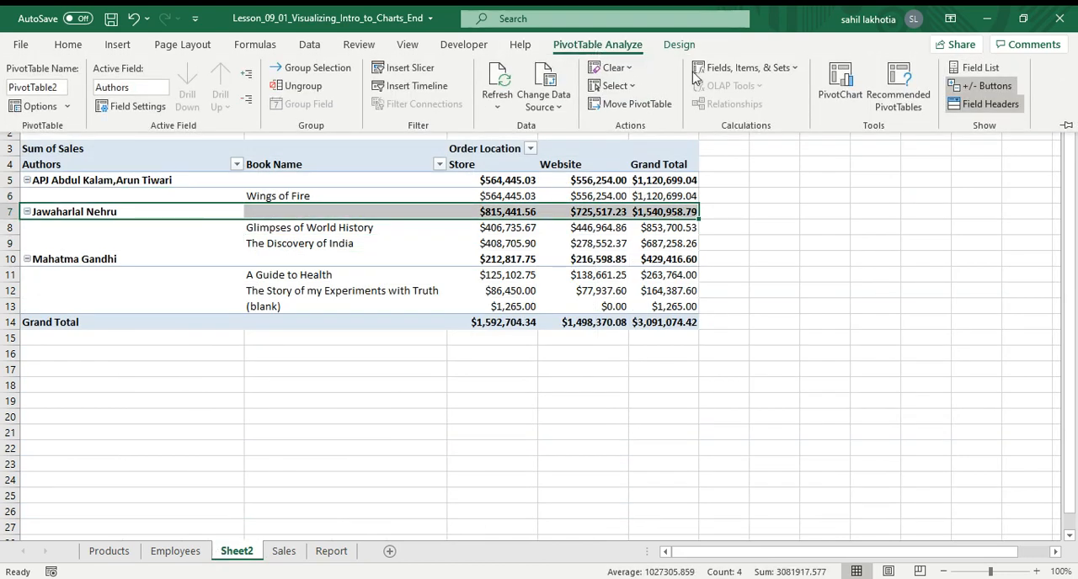
{"action": "left_click", "coordinate": [755, 74]}
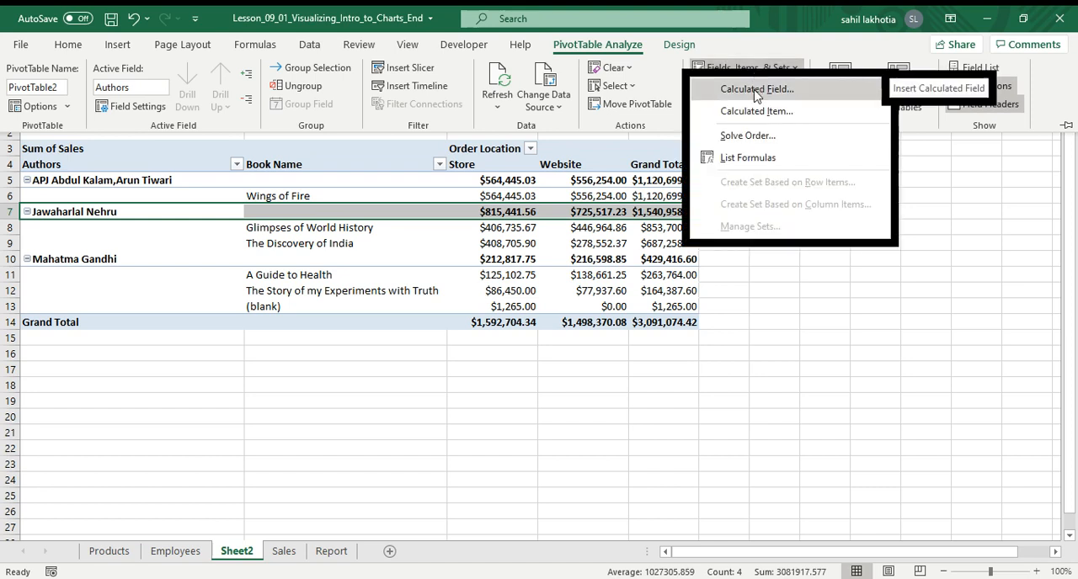
{"action": "left_click", "coordinate": [755, 91]}
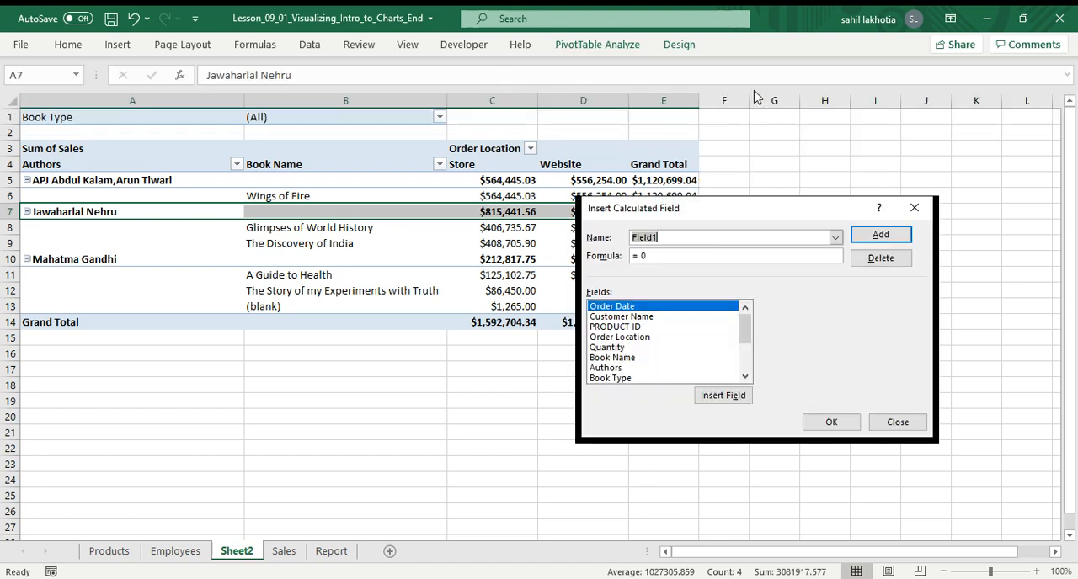
{"action": "left_click", "coordinate": [660, 239]}
{"action": "key", "text": "BackSpace"}
{"action": "key", "text": "BackSpace"}
{"action": "key", "text": "BackSpace"}
{"action": "key", "text": "BackSpace"}
{"action": "key", "text": "BackSpace"}
{"action": "key", "text": "BackSpace"}
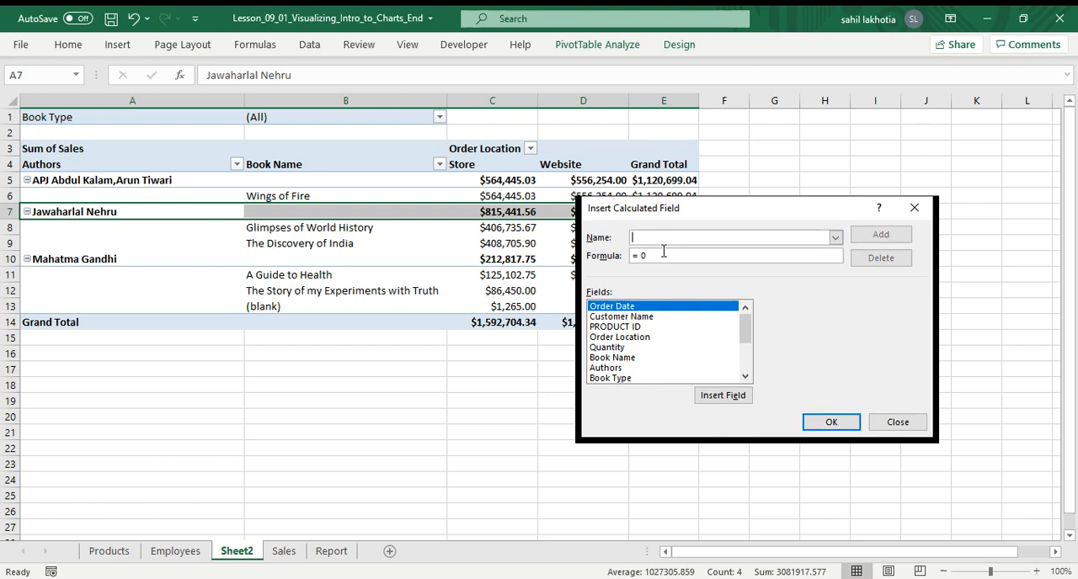
{"action": "type", "text": "website and store"}
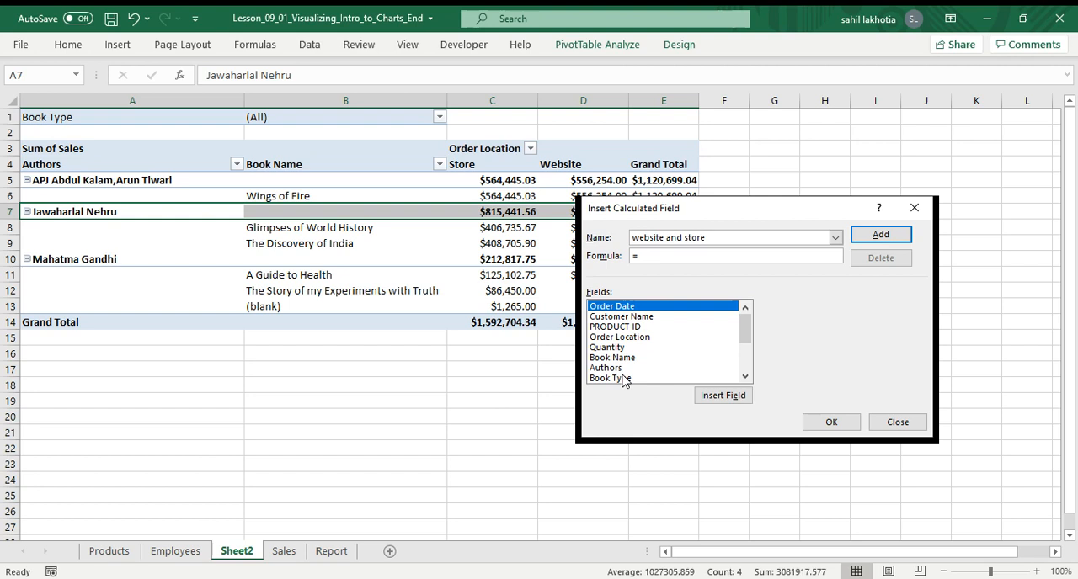
{"action": "scroll", "coordinate": [623, 371], "scroll_direction": "down", "scroll_amount": 3}
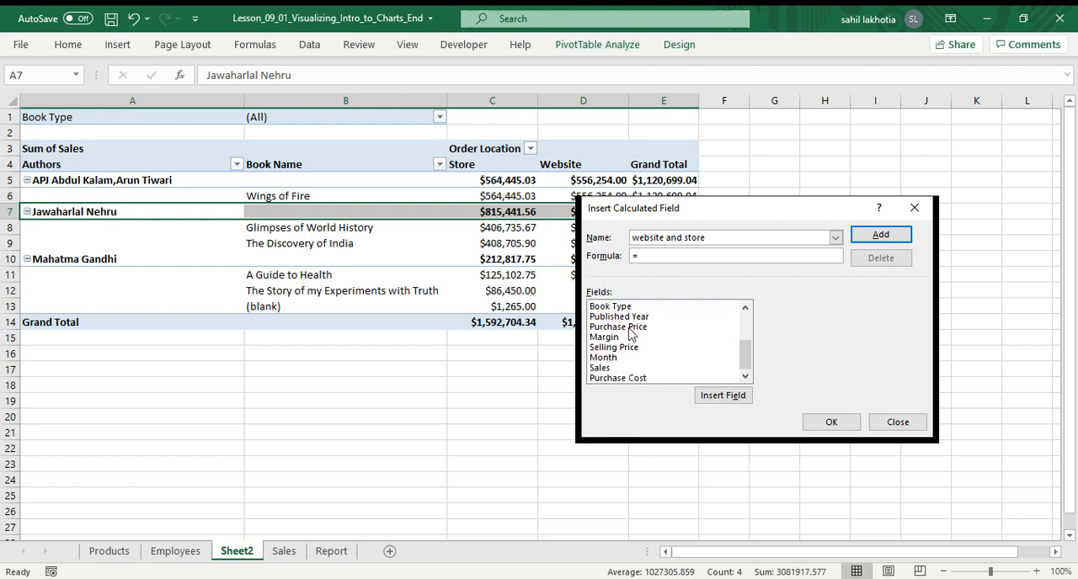
{"action": "scroll", "coordinate": [647, 362], "scroll_direction": "up", "scroll_amount": 3}
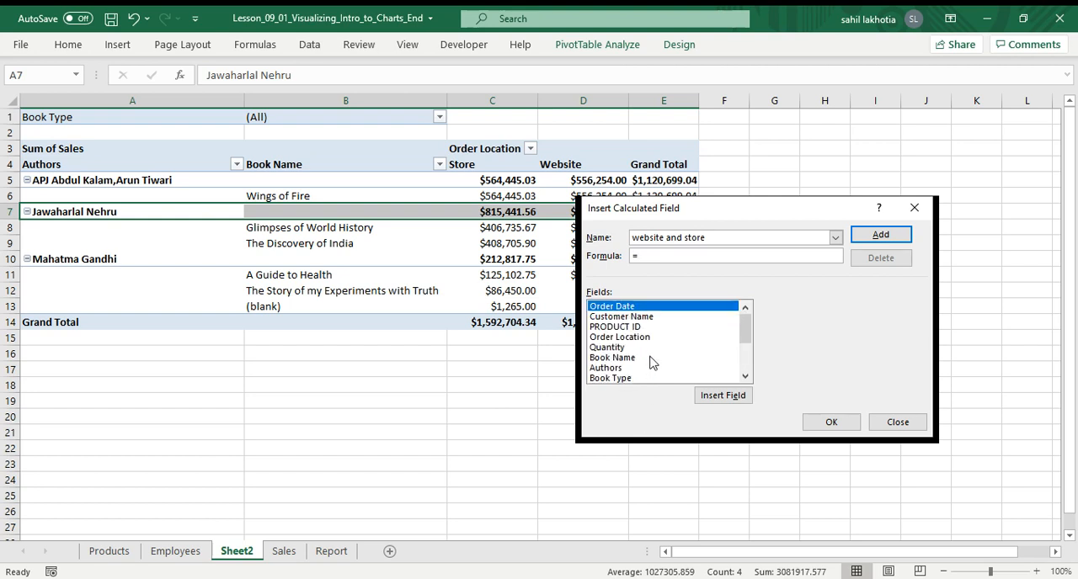
{"action": "scroll", "coordinate": [637, 354], "scroll_direction": "down", "scroll_amount": 3}
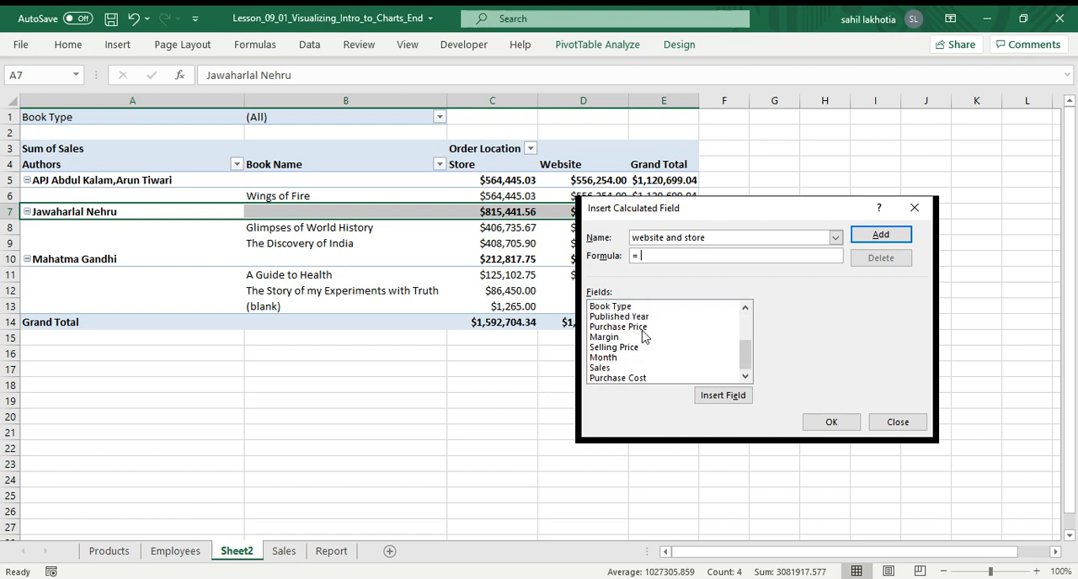
{"action": "scroll", "coordinate": [640, 354], "scroll_direction": "up", "scroll_amount": 3}
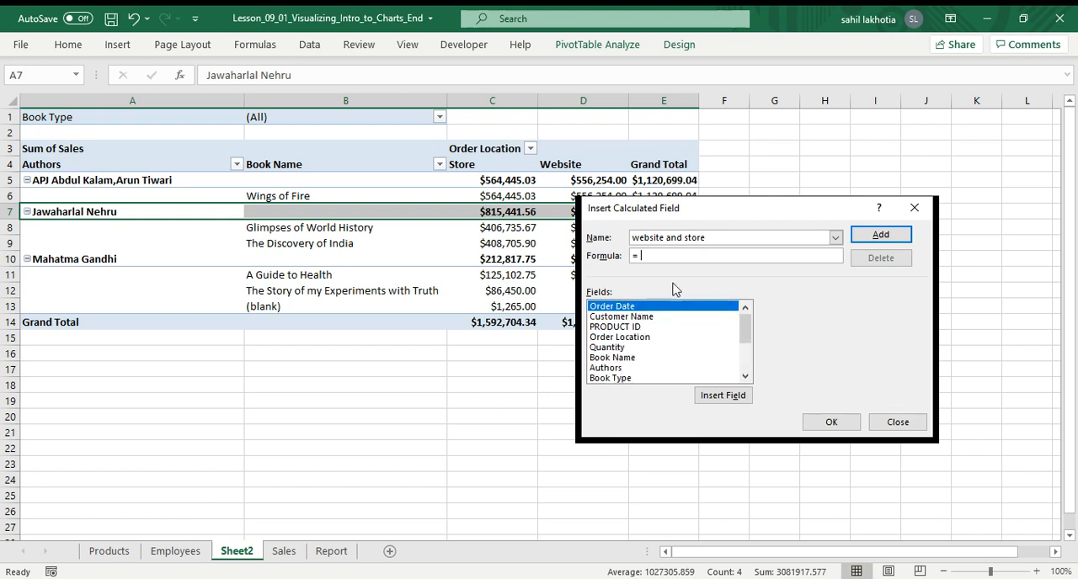
{"action": "left_click", "coordinate": [722, 236]}
{"action": "key", "text": "BackSpace"}
{"action": "key", "text": "BackSpace"}
{"action": "key", "text": "BackSpace"}
{"action": "key", "text": "BackSpace"}
{"action": "key", "text": "BackSpace"}
{"action": "key", "text": "BackSpace"}
{"action": "key", "text": "BackSpace"}
{"action": "key", "text": "BackSpace"}
{"action": "key", "text": "BackSpace"}
{"action": "key", "text": "BackSpace"}
{"action": "key", "text": "BackSpace"}
{"action": "key", "text": "BackSpace"}
{"action": "key", "text": "BackSpace"}
{"action": "key", "text": "BackSpace"}
{"action": "key", "text": "BackSpace"}
{"action": "type", "text": "sales and quantity"}
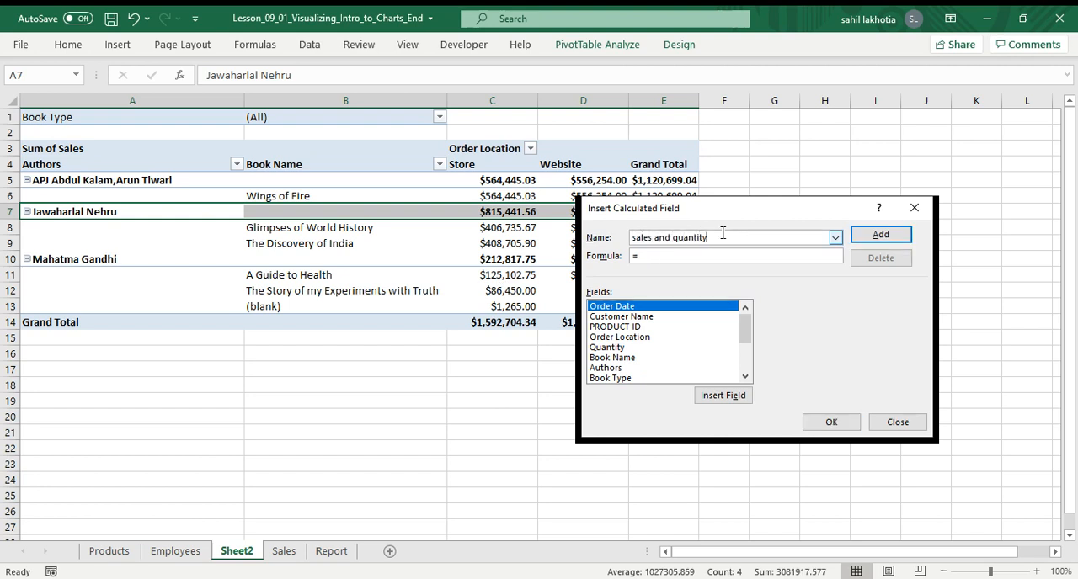
Set the calculated field's formula to = Sales/ Quantity and add it to the pivot table.
{"action": "left_click", "coordinate": [677, 255]}
{"action": "scroll", "coordinate": [625, 370], "scroll_direction": "down", "scroll_amount": 3}
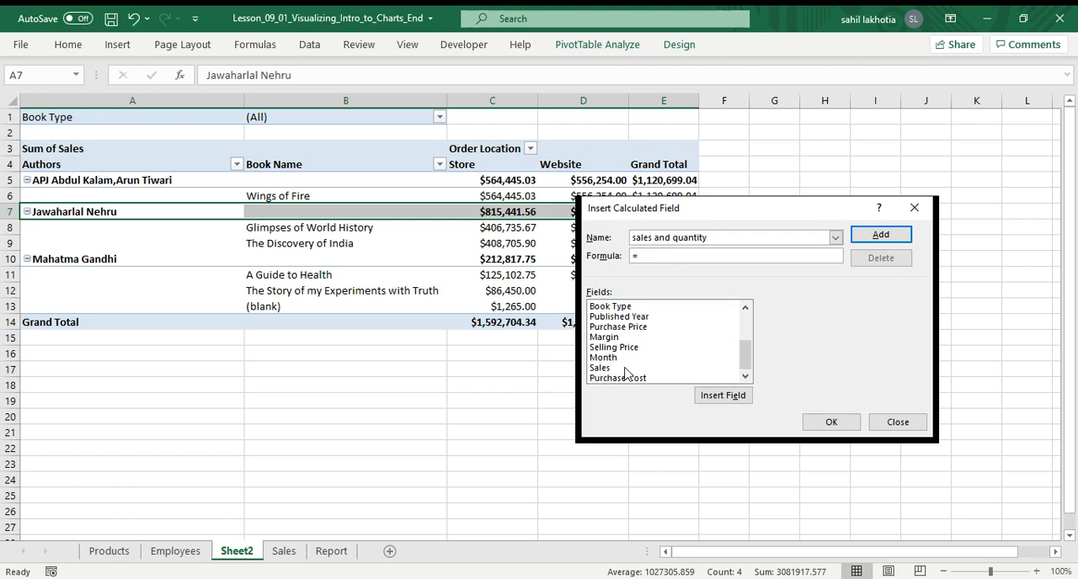
{"action": "left_click", "coordinate": [622, 367]}
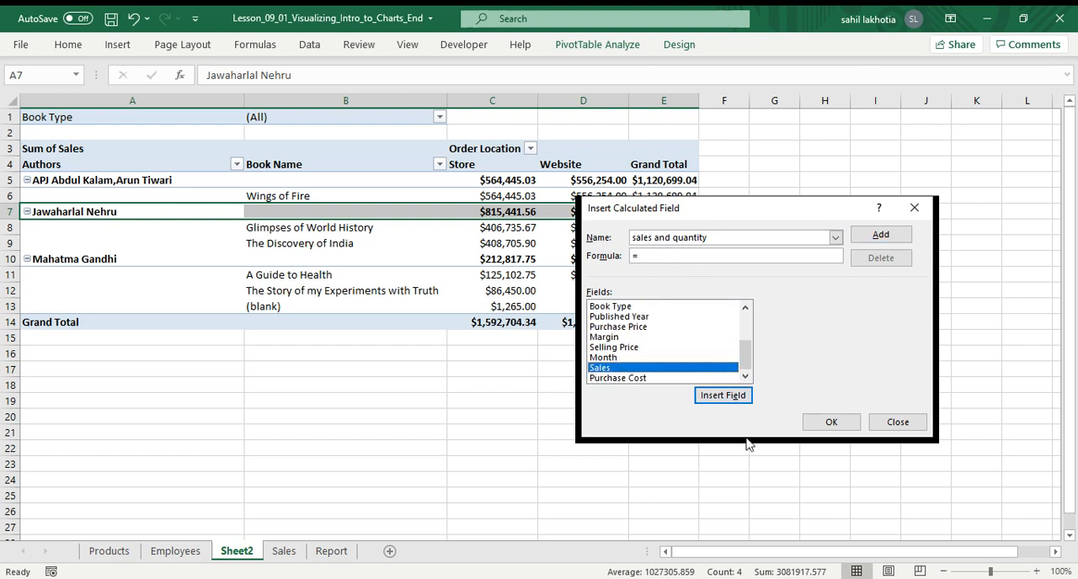
{"action": "left_click", "coordinate": [734, 399]}
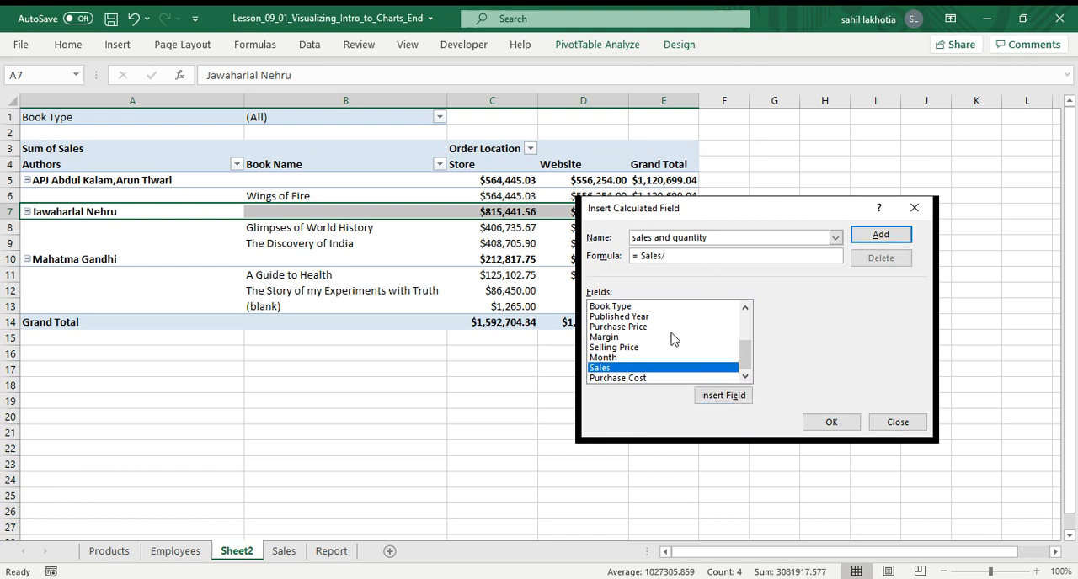
{"action": "scroll", "coordinate": [645, 345], "scroll_direction": "up", "scroll_amount": 3}
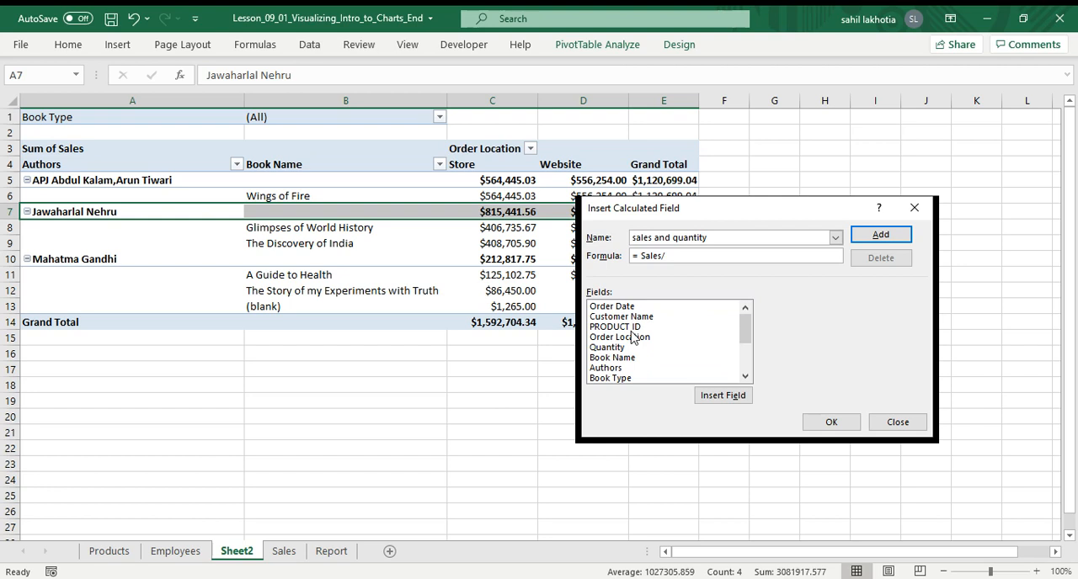
{"action": "left_click", "coordinate": [619, 348]}
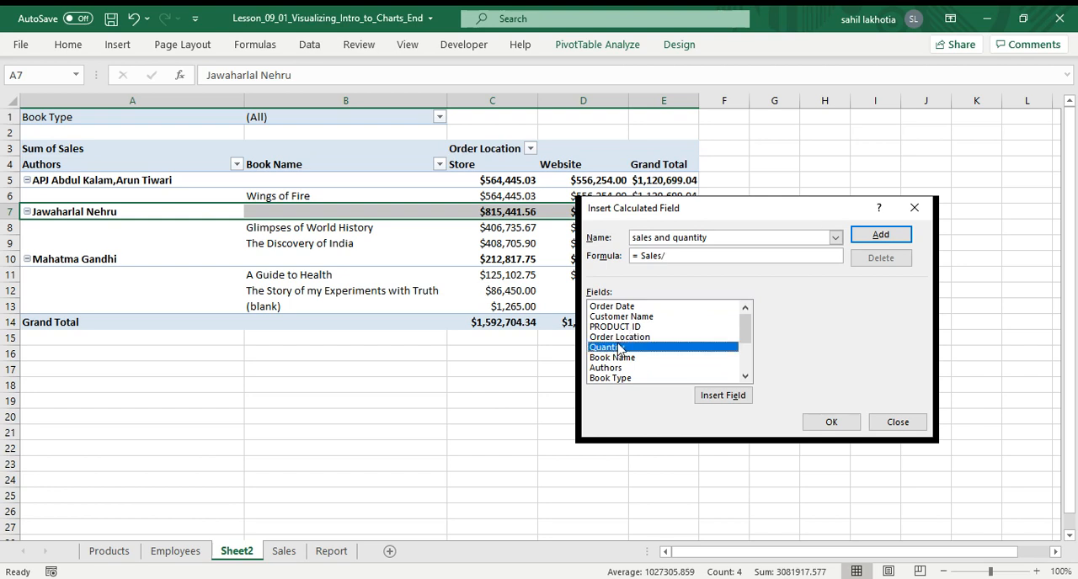
{"action": "left_click", "coordinate": [722, 396]}
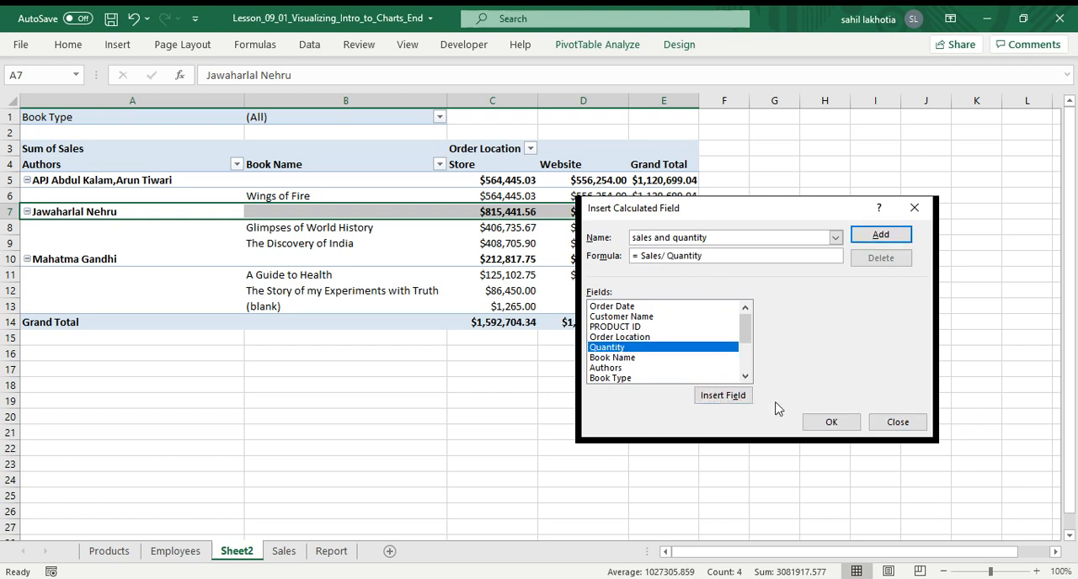
{"action": "left_click", "coordinate": [829, 423]}
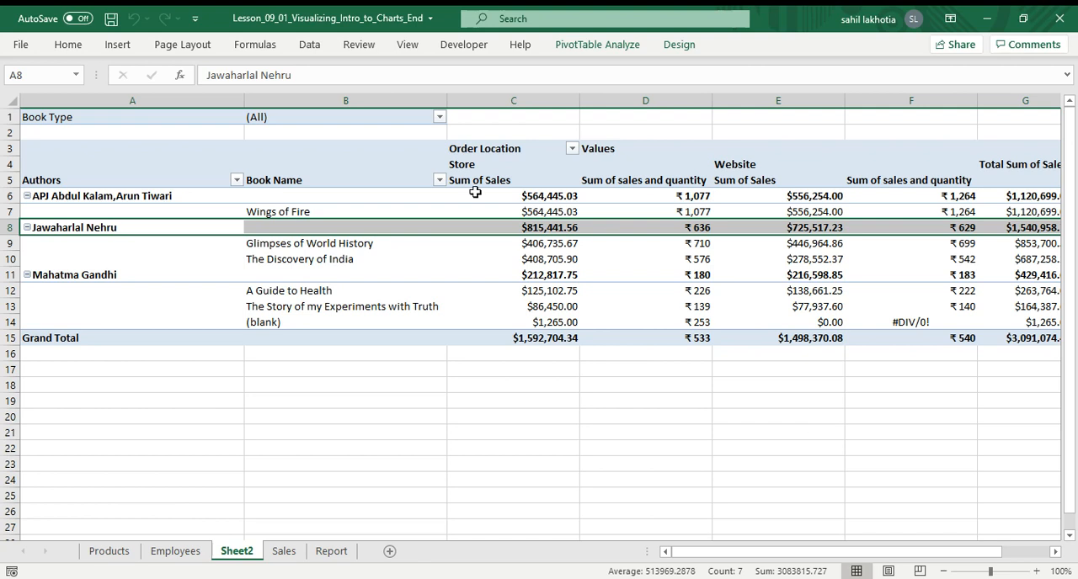
Scroll across the pivot table to review the new calculated-field columns.
{"action": "left_click", "coordinate": [457, 193]}
{"action": "left_click_drag", "start_coordinate": [732, 556], "coordinate": [847, 556]}
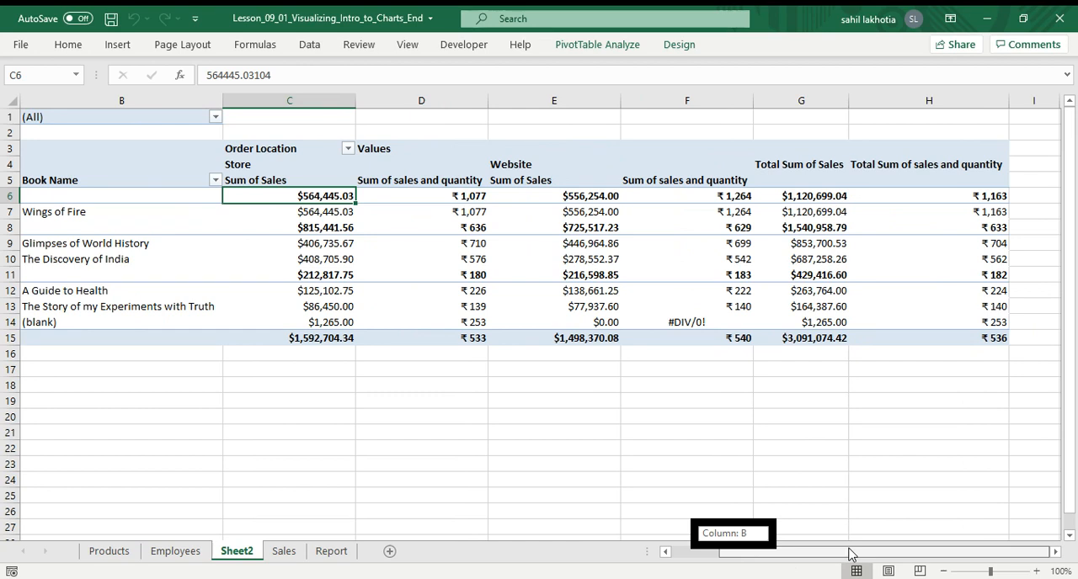
{"action": "left_click_drag", "start_coordinate": [848, 554], "coordinate": [664, 512]}
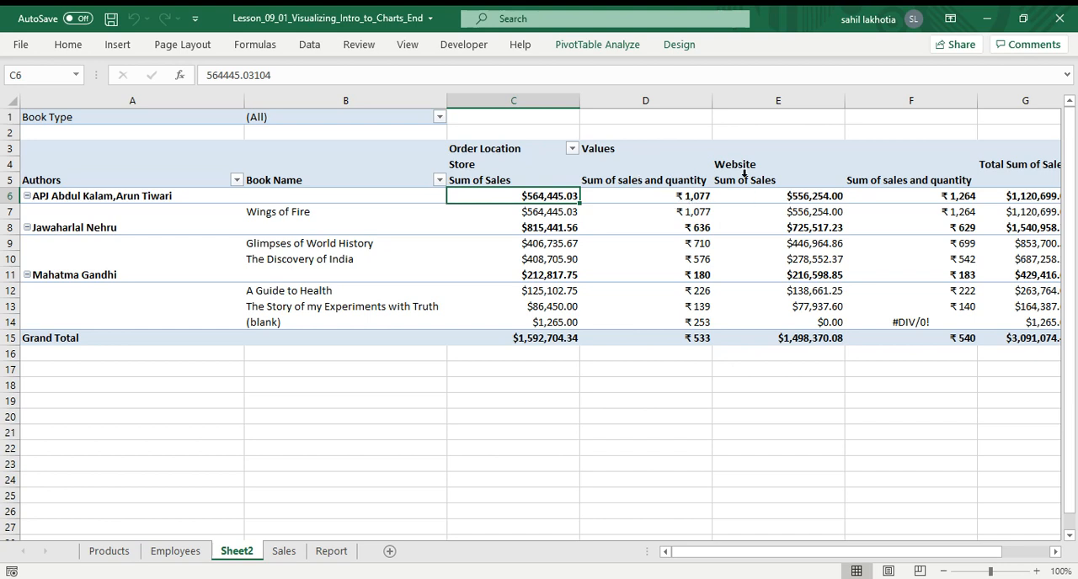
{"action": "mouse_move", "coordinate": [739, 554]}
{"action": "left_mouse_down"}
{"action": "mouse_move", "coordinate": [777, 547]}
{"action": "mouse_move", "coordinate": [739, 554]}
{"action": "left_mouse_up"}
Select the whole Sales table and insert a new PivotTable from it on a new worksheet.
{"action": "left_click", "coordinate": [284, 551]}
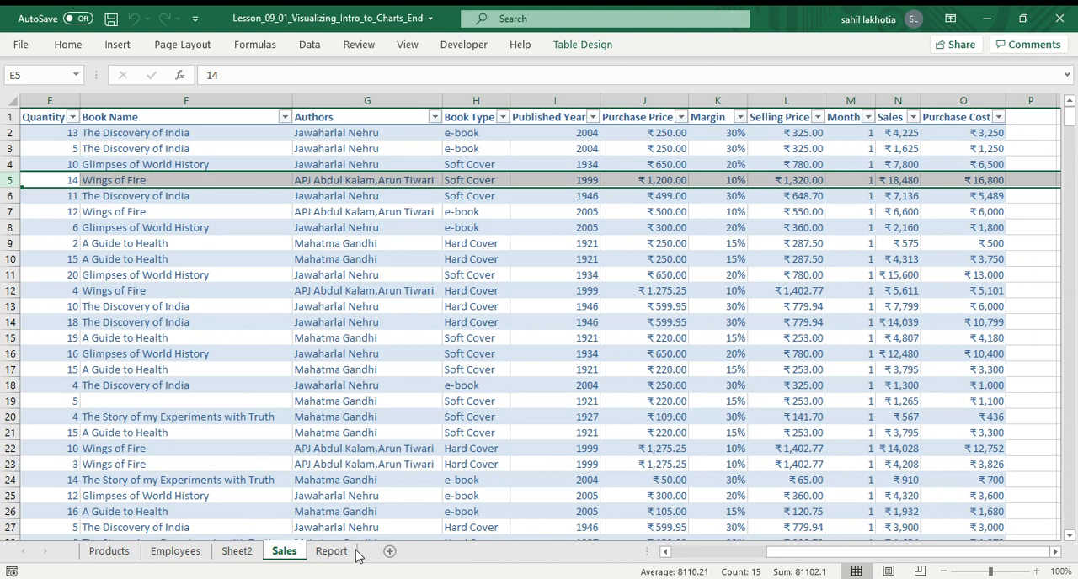
{"action": "left_click", "coordinate": [349, 553]}
{"action": "left_click", "coordinate": [269, 552]}
{"action": "left_click", "coordinate": [45, 120]}
{"action": "left_click", "coordinate": [92, 214]}
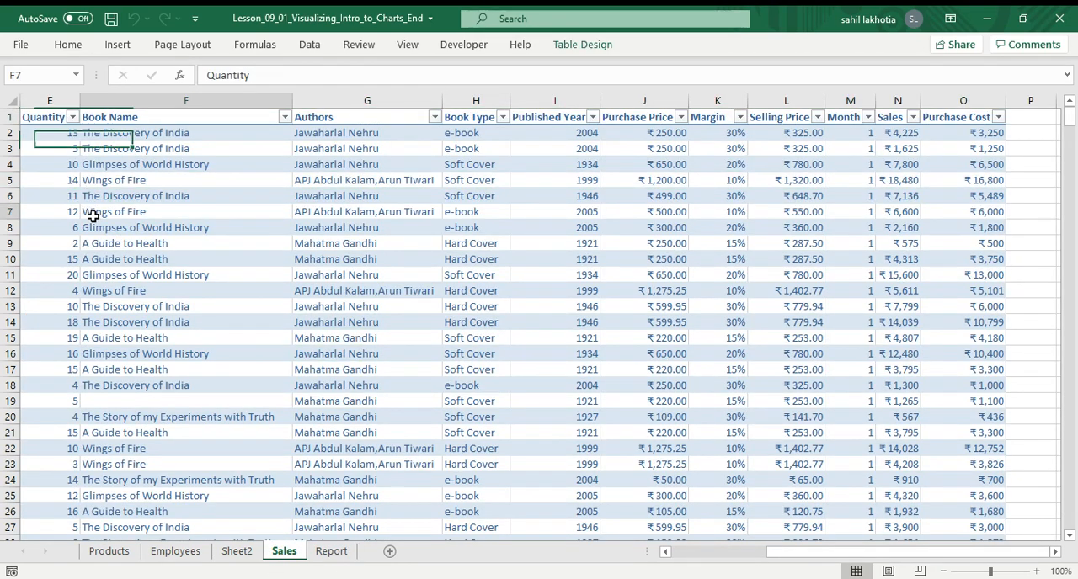
{"action": "key", "text": "ctrl+a"}
{"action": "left_click", "coordinate": [193, 248]}
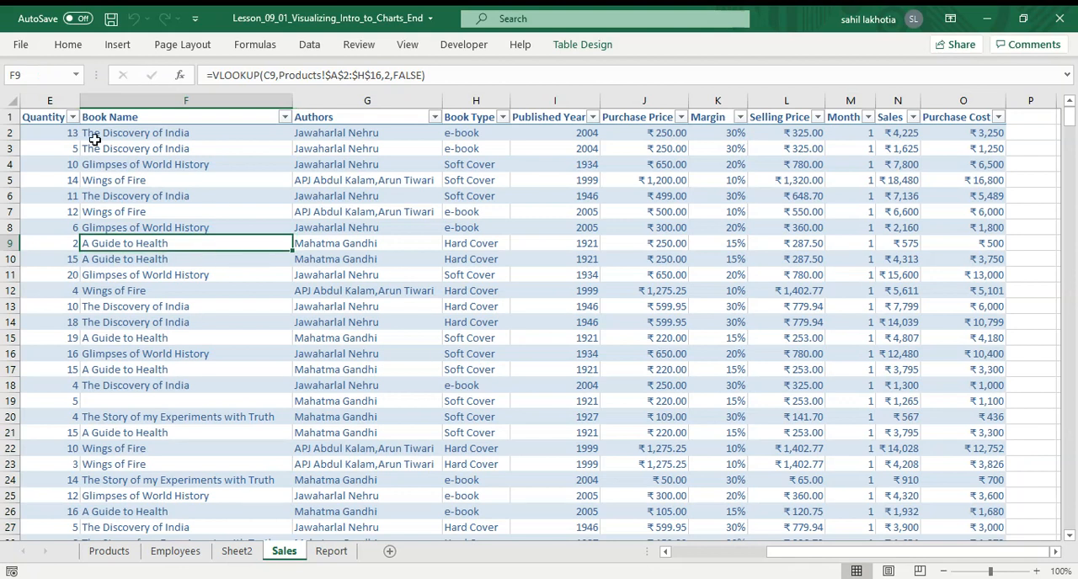
{"action": "left_click", "coordinate": [51, 118]}
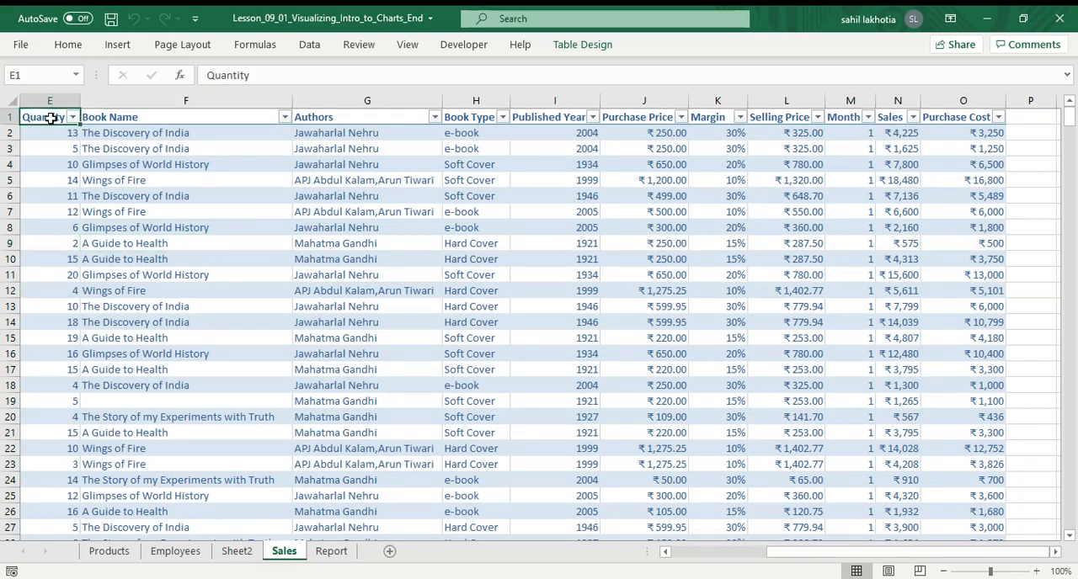
{"action": "key", "text": "ctrl+shift+Right"}
{"action": "key", "text": "ctrl+shift+Down"}
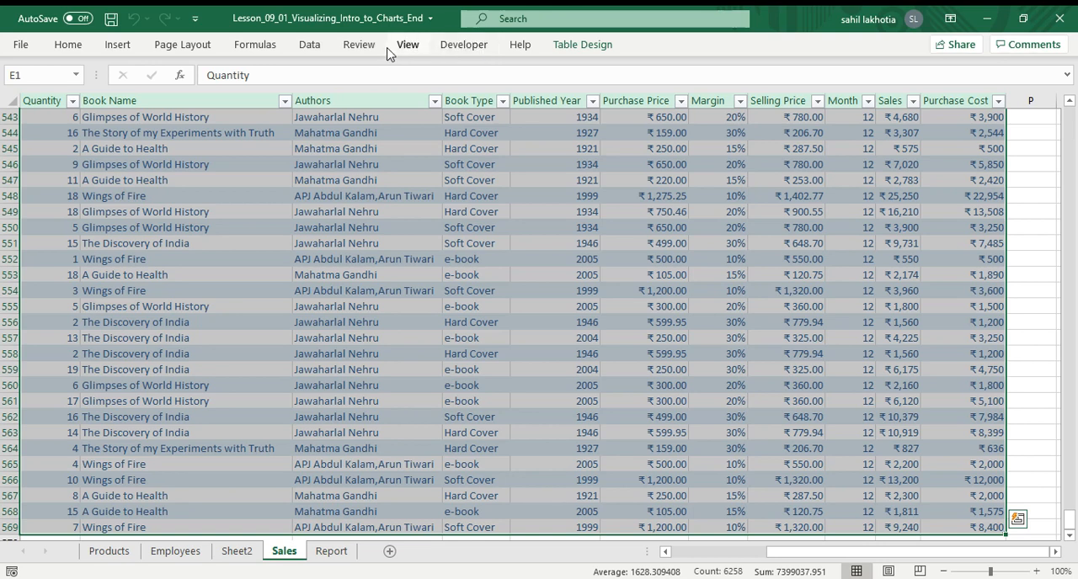
{"action": "left_click", "coordinate": [117, 44]}
{"action": "left_click", "coordinate": [18, 93]}
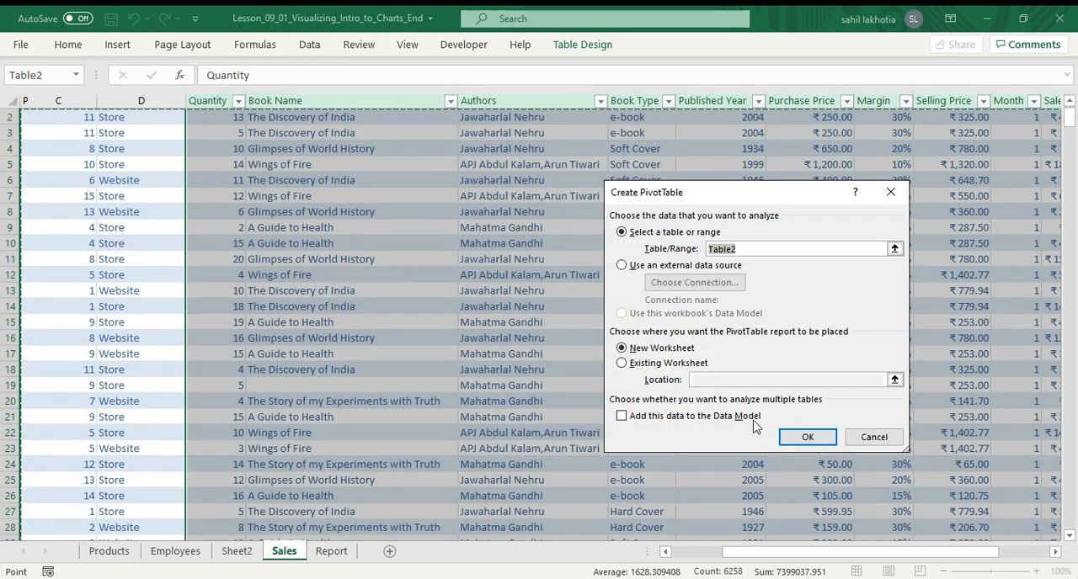
{"action": "left_click", "coordinate": [795, 437]}
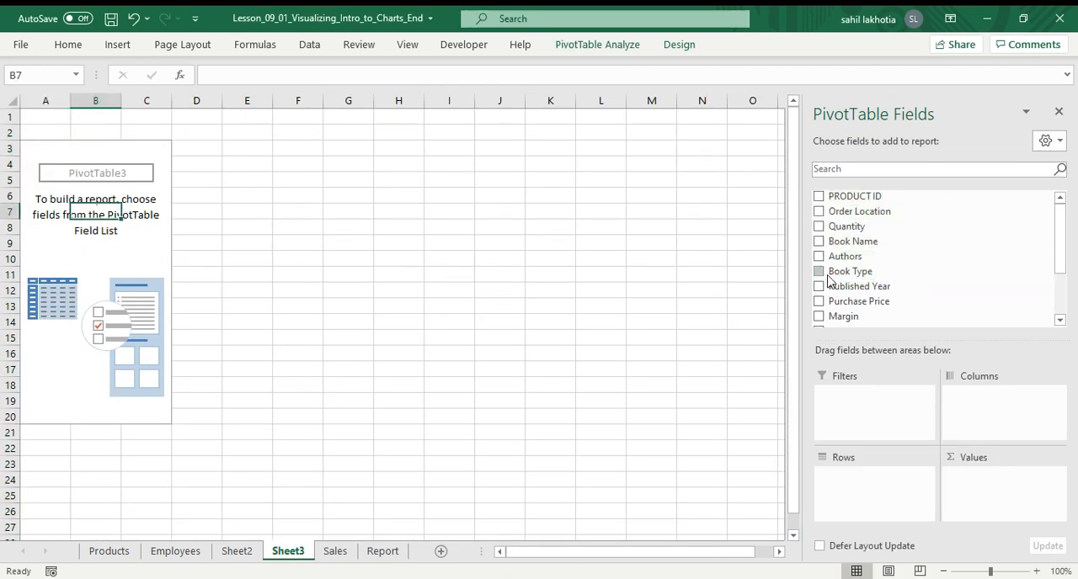
Lay out the new pivot with Book Type as filter, Book Name as rows, Order Location as columns, Sales as values.
{"action": "left_click_drag", "start_coordinate": [829, 276], "coordinate": [852, 404]}
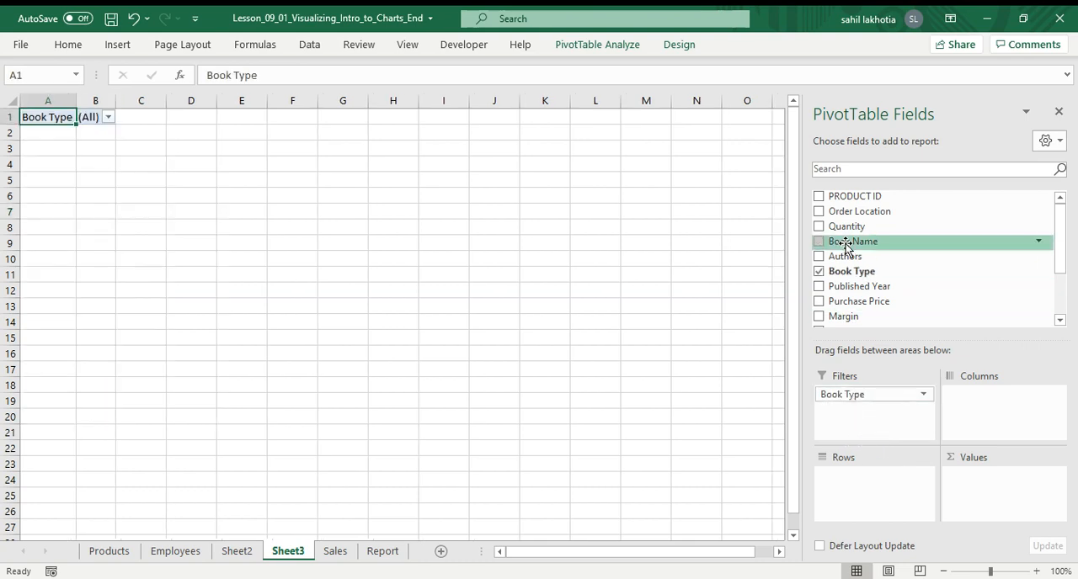
{"action": "left_click_drag", "start_coordinate": [848, 241], "coordinate": [854, 480]}
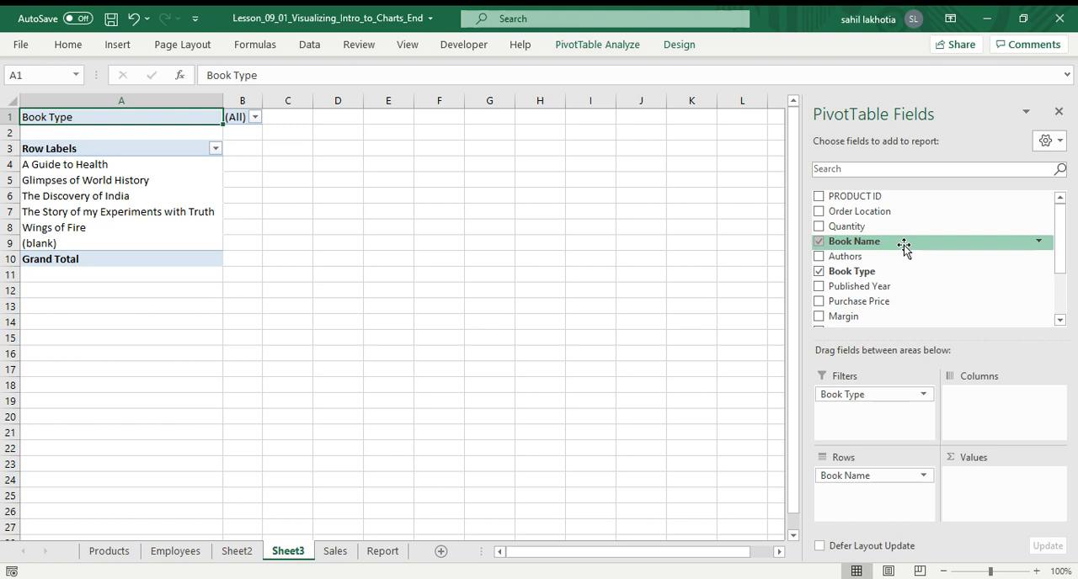
{"action": "left_click_drag", "start_coordinate": [904, 212], "coordinate": [977, 423]}
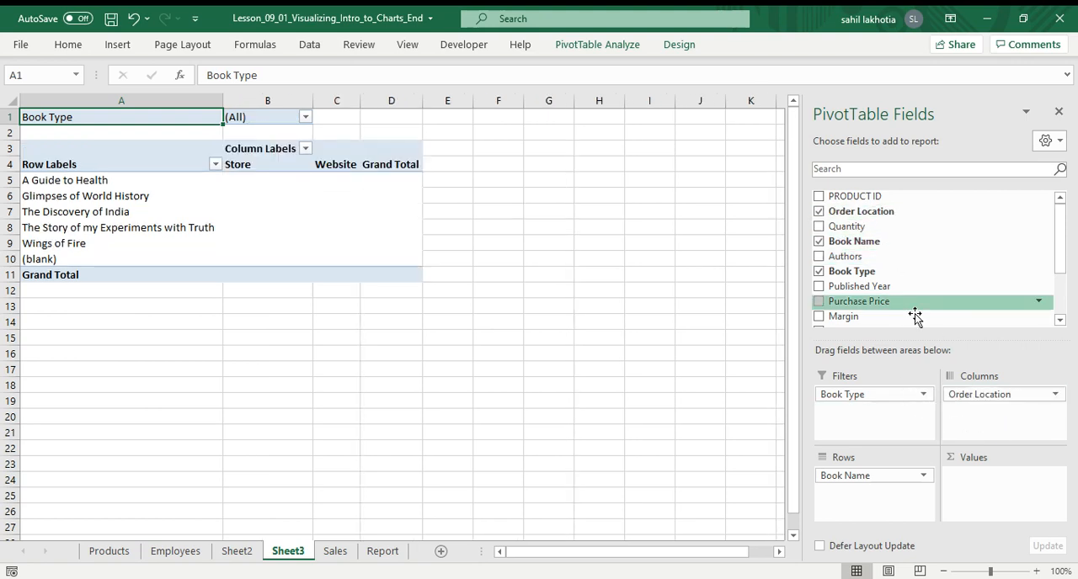
{"action": "scroll", "coordinate": [866, 308], "scroll_direction": "down", "scroll_amount": 2}
{"action": "left_click_drag", "start_coordinate": [842, 286], "coordinate": [986, 481]}
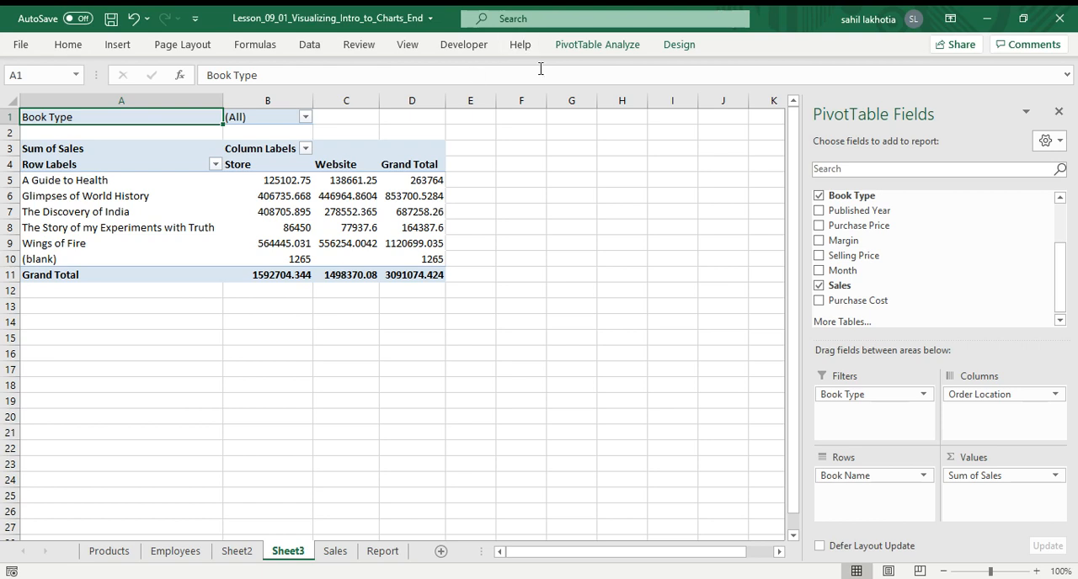
Open the Insert Calculated Field dialog and name the new field sp&pp.
{"action": "scroll", "coordinate": [894, 276], "scroll_direction": "up", "scroll_amount": 1}
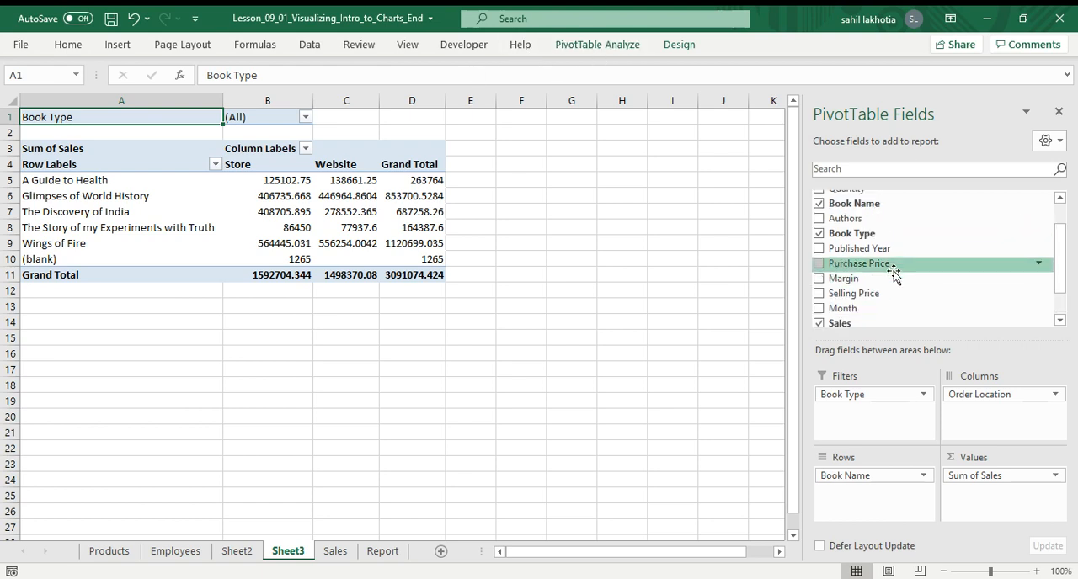
{"action": "scroll", "coordinate": [894, 274], "scroll_direction": "down", "scroll_amount": 1}
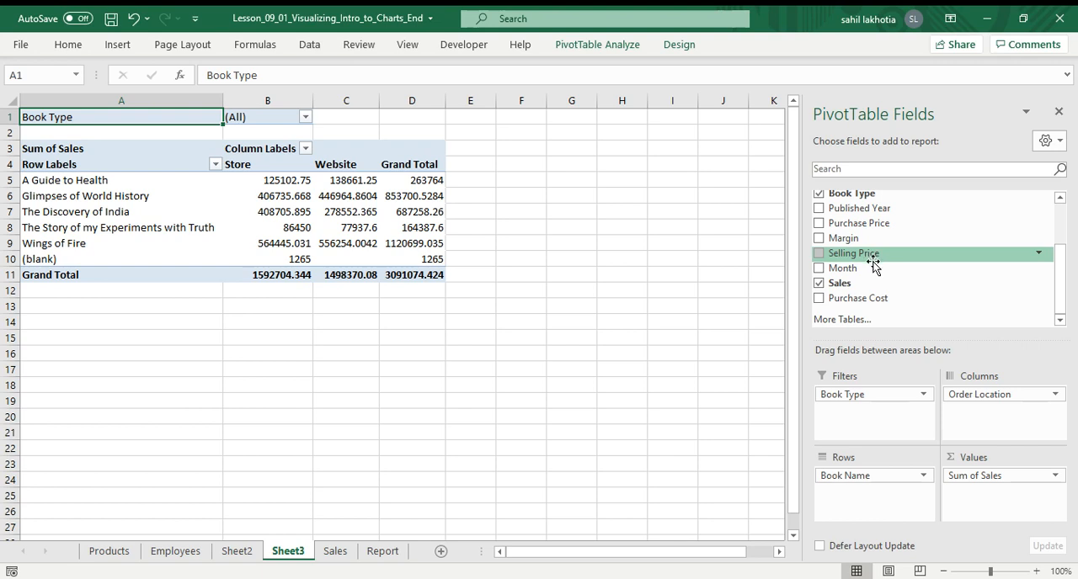
{"action": "left_click", "coordinate": [577, 46]}
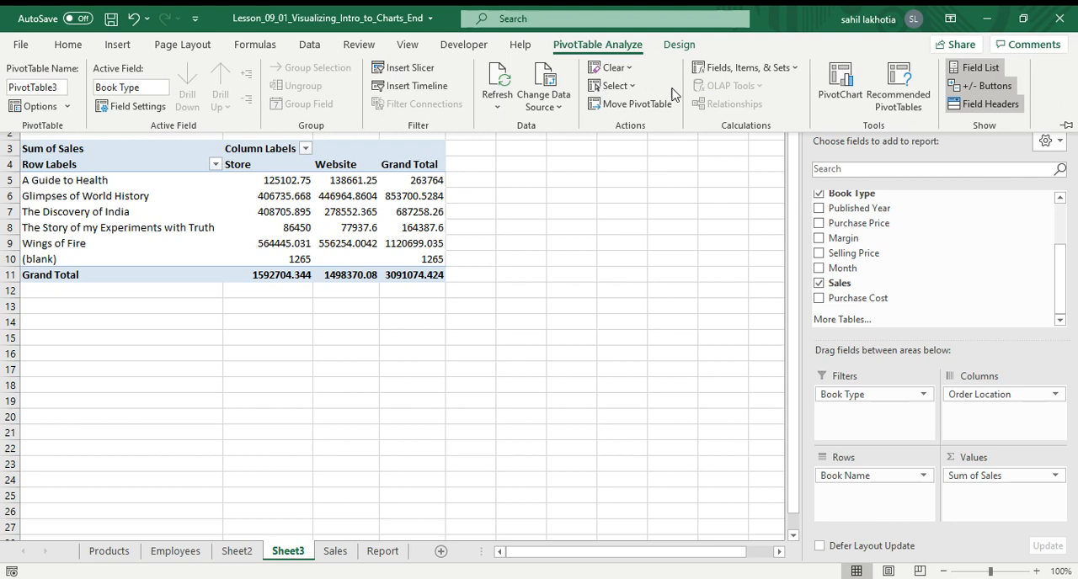
{"action": "left_click", "coordinate": [746, 67]}
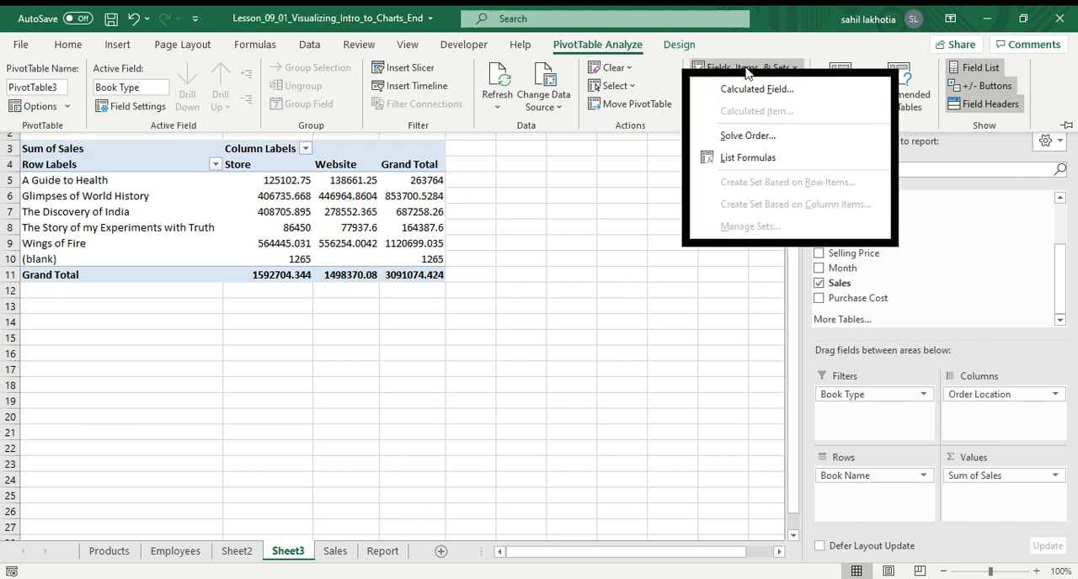
{"action": "left_click", "coordinate": [746, 91]}
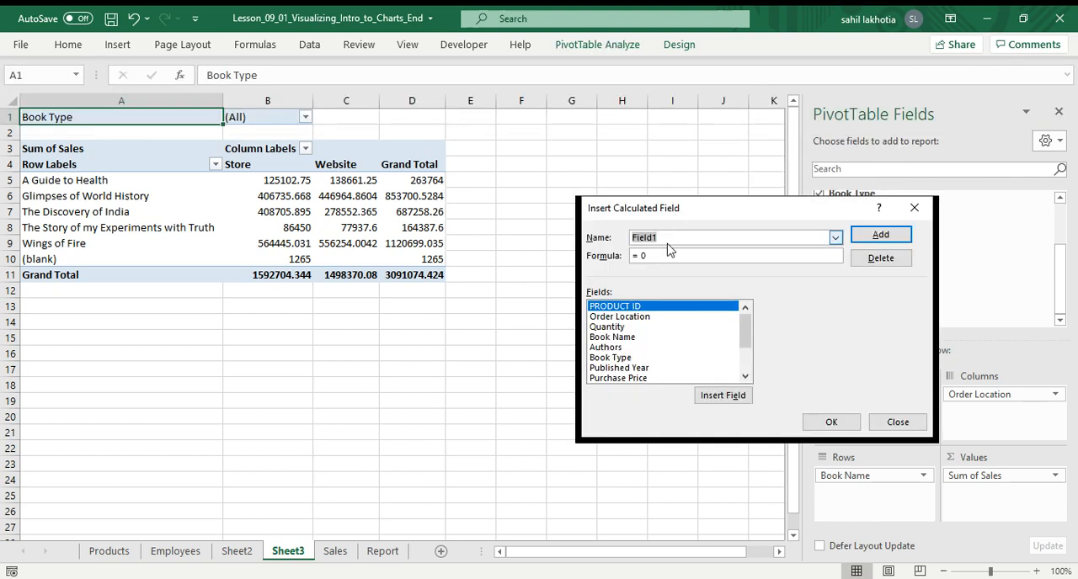
{"action": "key", "text": "BackSpace"}
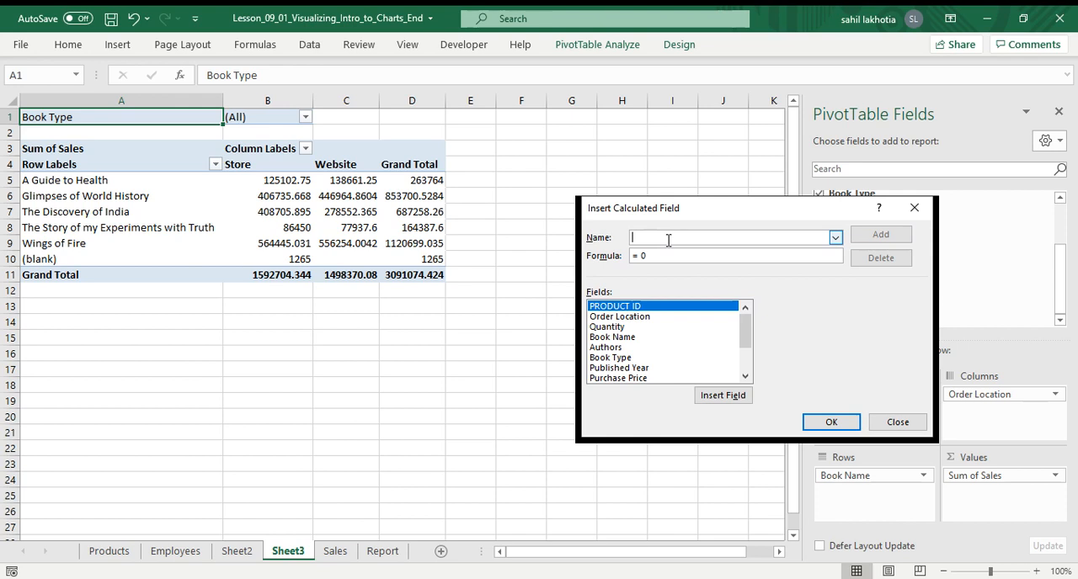
{"action": "type", "text": "sp&pp"}
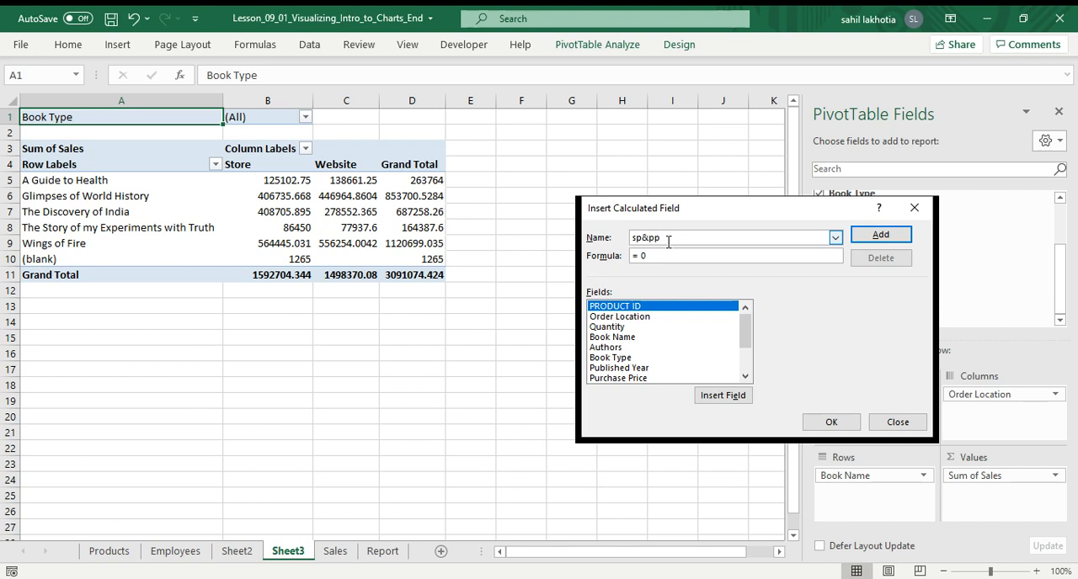
Set the calculated field's formula to = 'Selling Price'/ 'Purchase Price' and add it to the pivot table.
{"action": "left_click", "coordinate": [661, 253]}
{"action": "scroll", "coordinate": [631, 362], "scroll_direction": "down", "scroll_amount": 2}
{"action": "left_click", "coordinate": [620, 348]}
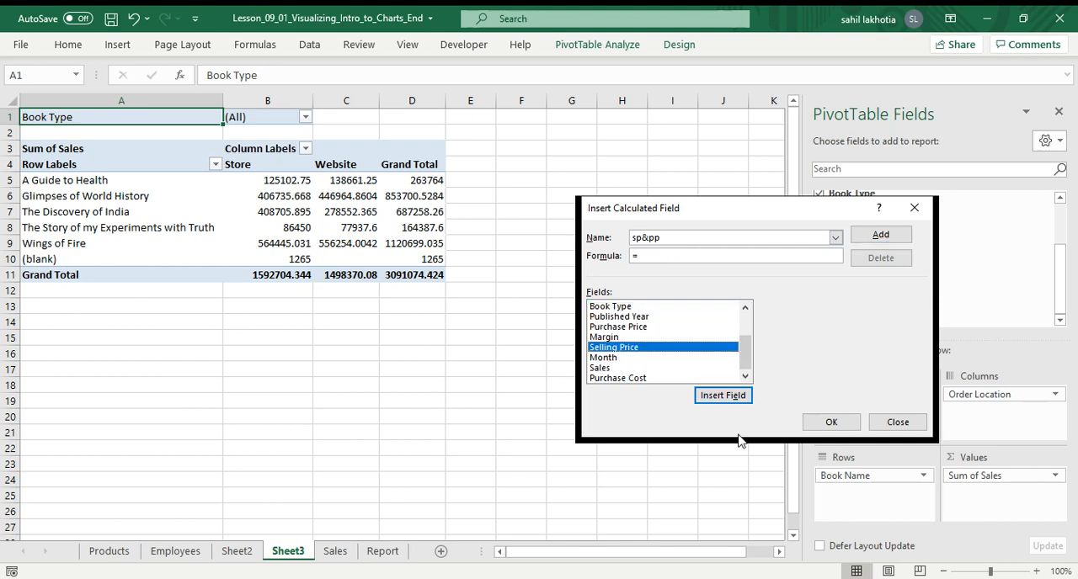
{"action": "left_click", "coordinate": [723, 396]}
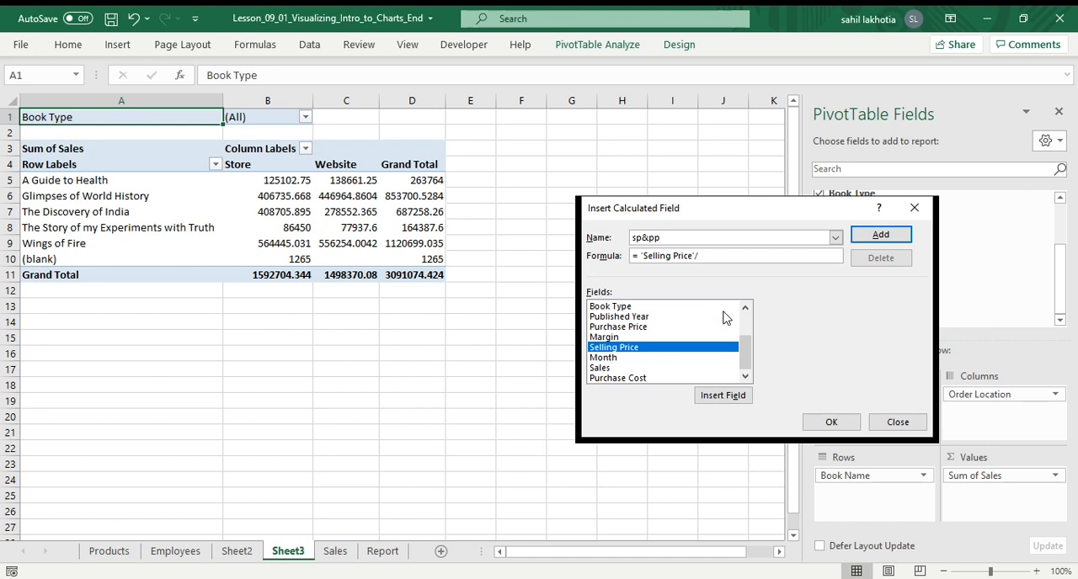
{"action": "key", "text": "BackSpace"}
{"action": "key", "text": "BackSpace"}
{"action": "key", "text": "BackSpace"}
{"action": "key", "text": "BackSpace"}
{"action": "key", "text": "BackSpace"}
{"action": "key", "text": "BackSpace"}
{"action": "key", "text": "BackSpace"}
{"action": "key", "text": "BackSpace"}
{"action": "key", "text": "BackSpace"}
{"action": "key", "text": "BackSpace"}
{"action": "key", "text": "BackSpace"}
{"action": "key", "text": "BackSpace"}
{"action": "key", "text": "BackSpace"}
{"action": "key", "text": "BackSpace"}
{"action": "key", "text": "BackSpace"}
{"action": "left_click", "coordinate": [735, 401]}
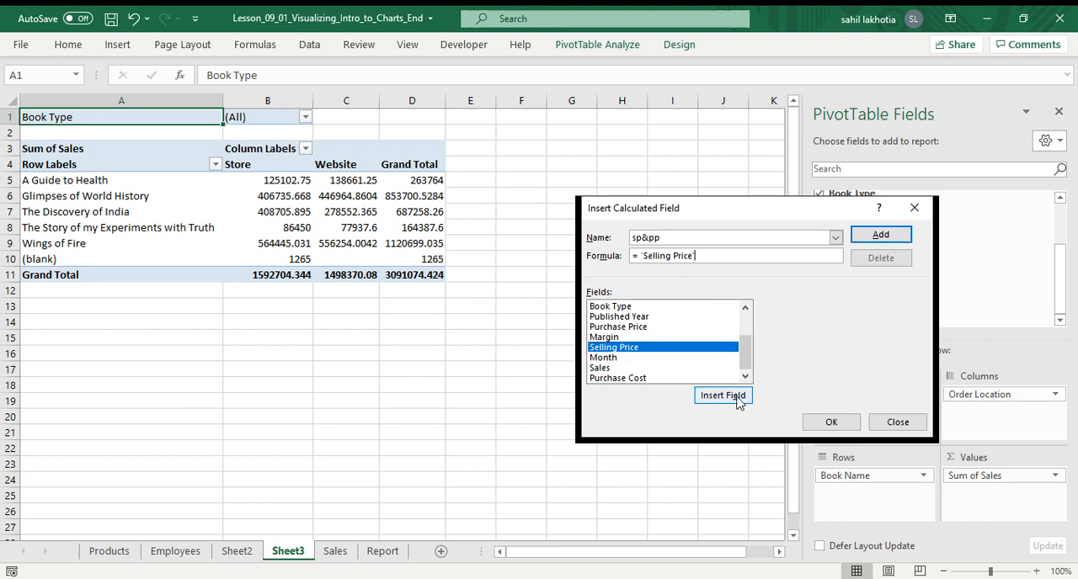
{"action": "left_click", "coordinate": [633, 318]}
{"action": "left_click", "coordinate": [627, 327]}
{"action": "type", "text": "/"}
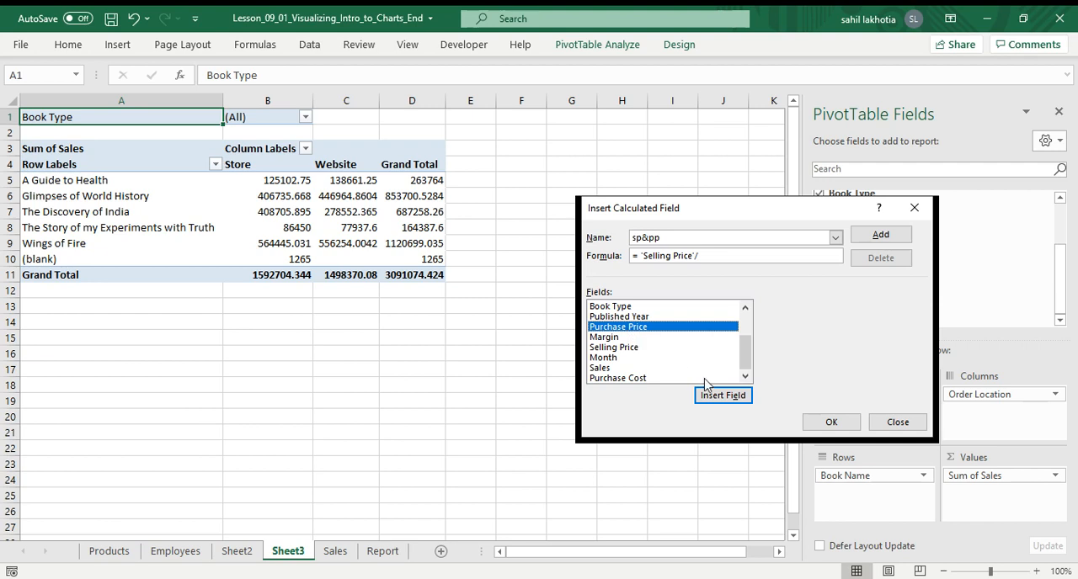
{"action": "left_click", "coordinate": [721, 395]}
{"action": "left_click", "coordinate": [832, 423]}
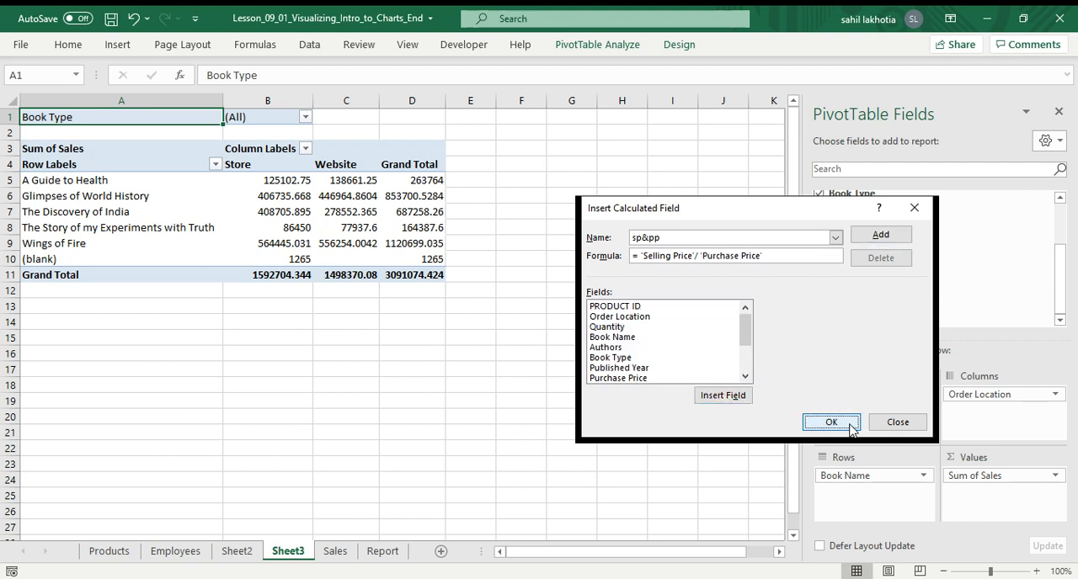
Remove sp&pp from the pivot and try placing it in the Columns and Rows areas.
{"action": "scroll", "coordinate": [966, 292], "scroll_direction": "down", "scroll_amount": 1}
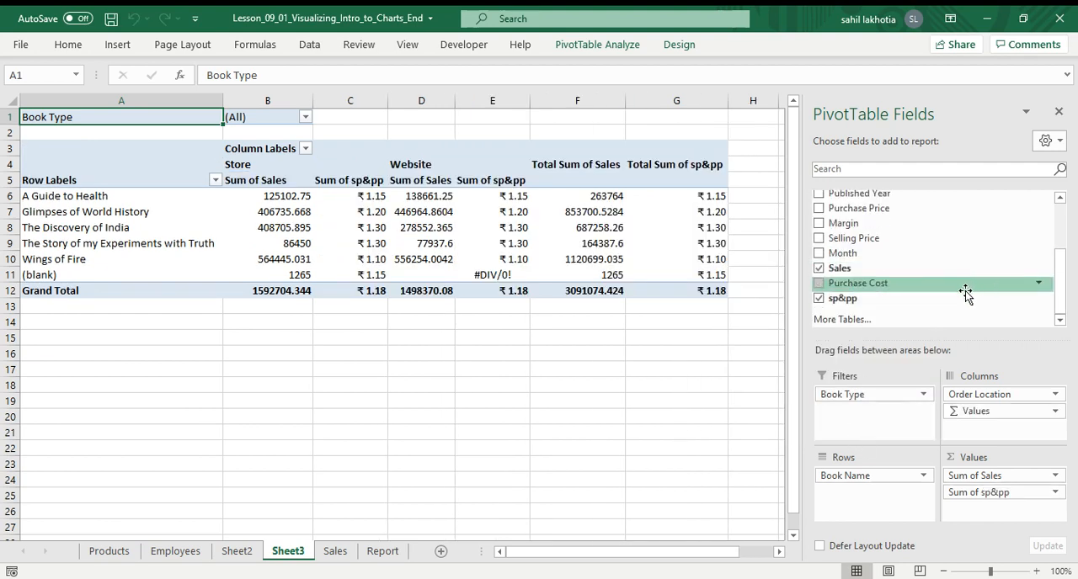
{"action": "left_click", "coordinate": [819, 300]}
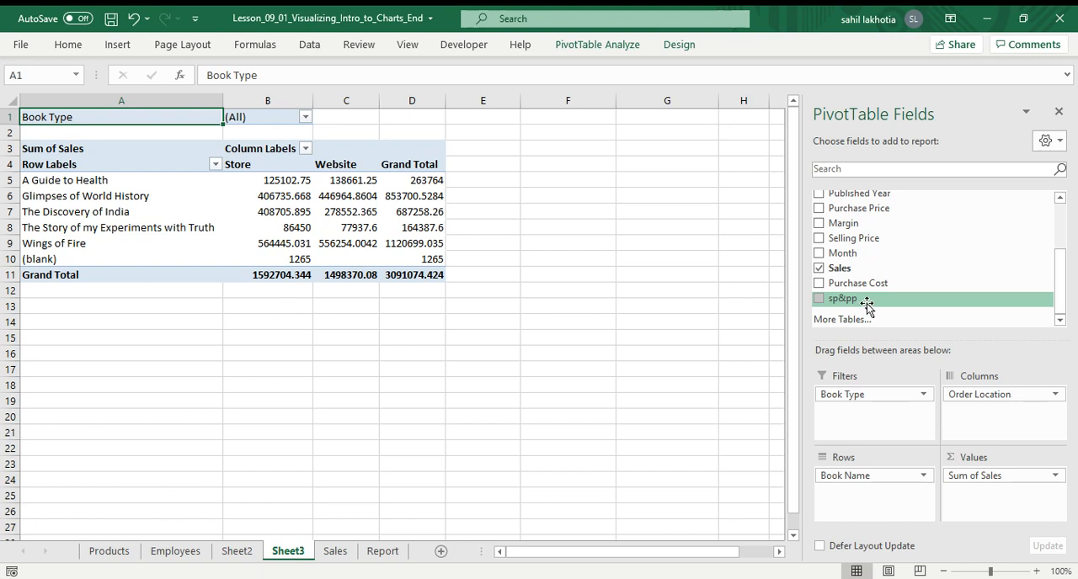
{"action": "left_click_drag", "start_coordinate": [866, 305], "coordinate": [1014, 425]}
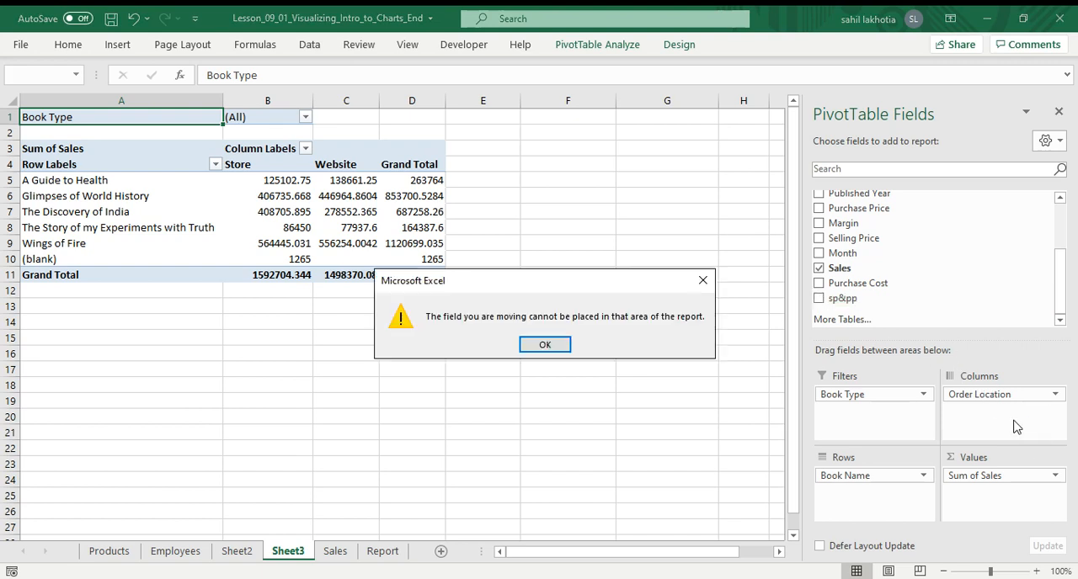
{"action": "left_click", "coordinate": [545, 345]}
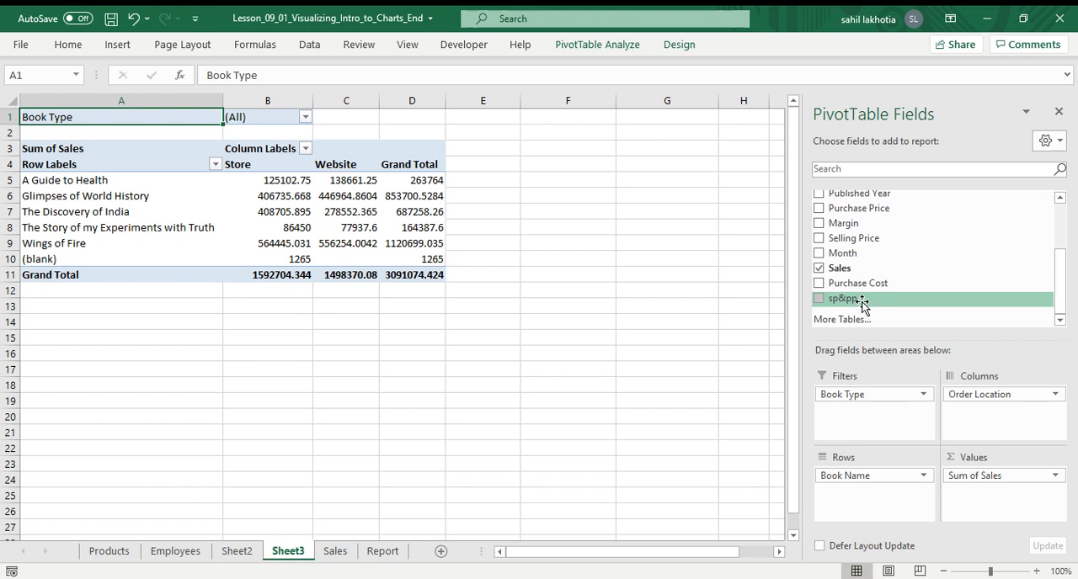
{"action": "left_click_drag", "start_coordinate": [861, 305], "coordinate": [870, 506]}
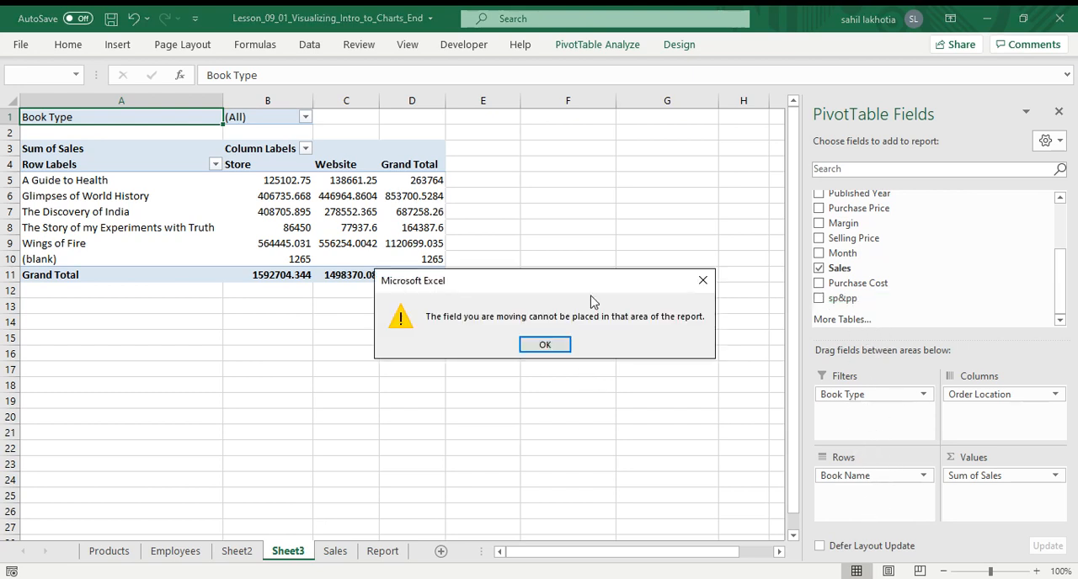
{"action": "left_click_drag", "start_coordinate": [595, 284], "coordinate": [304, 342]}
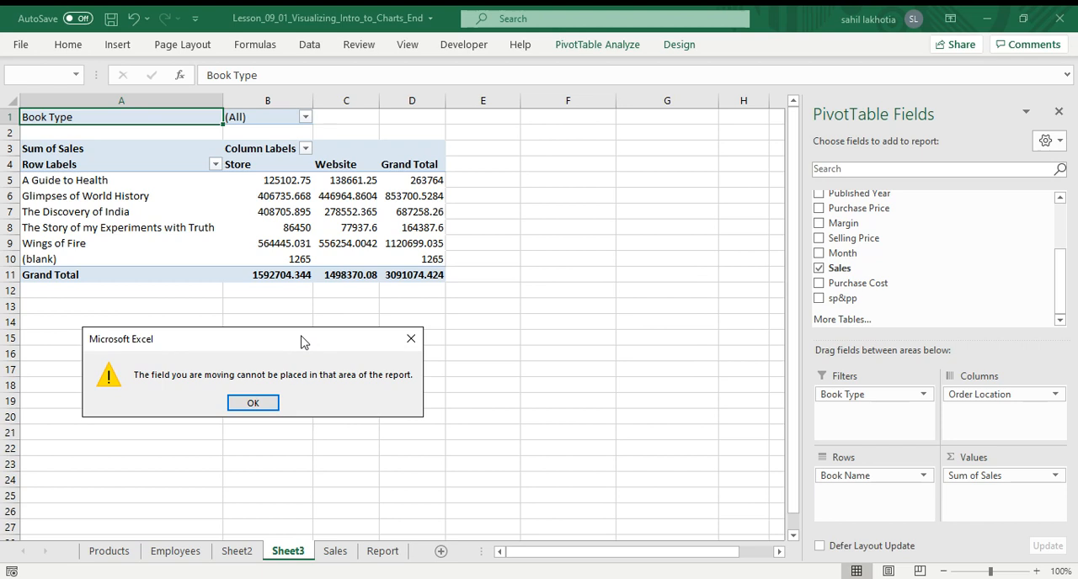
{"action": "left_click", "coordinate": [410, 338]}
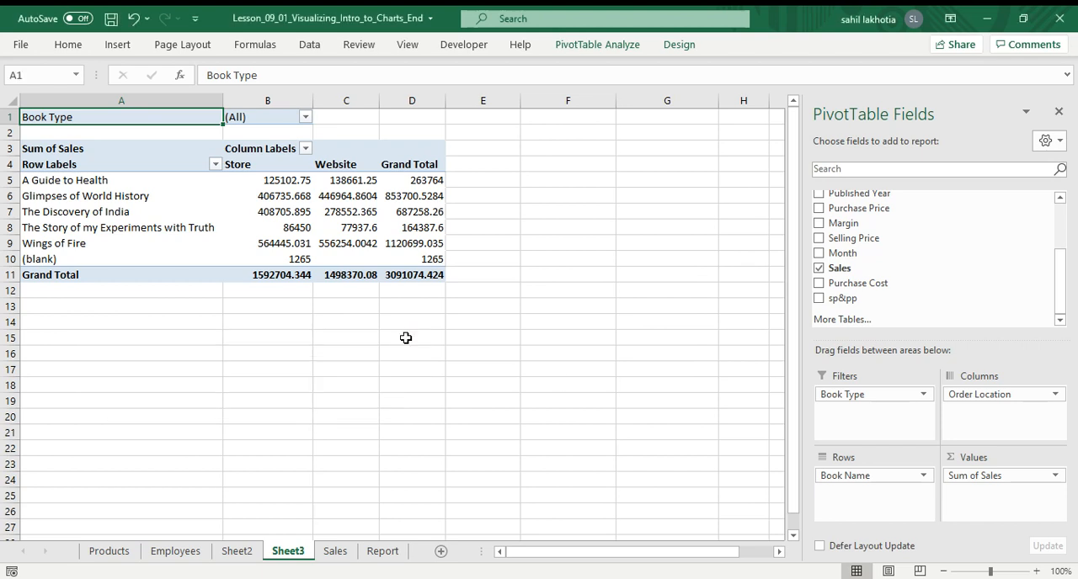
Toggle the sp&pp field on and off and try placing it in the Filters area.
{"action": "left_click", "coordinate": [819, 299]}
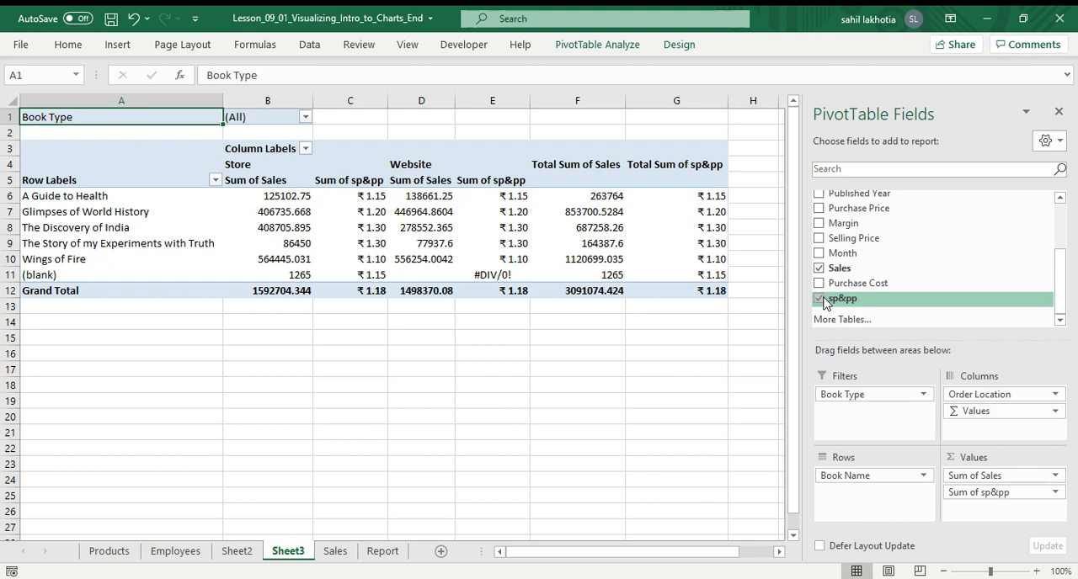
{"action": "left_click", "coordinate": [821, 300]}
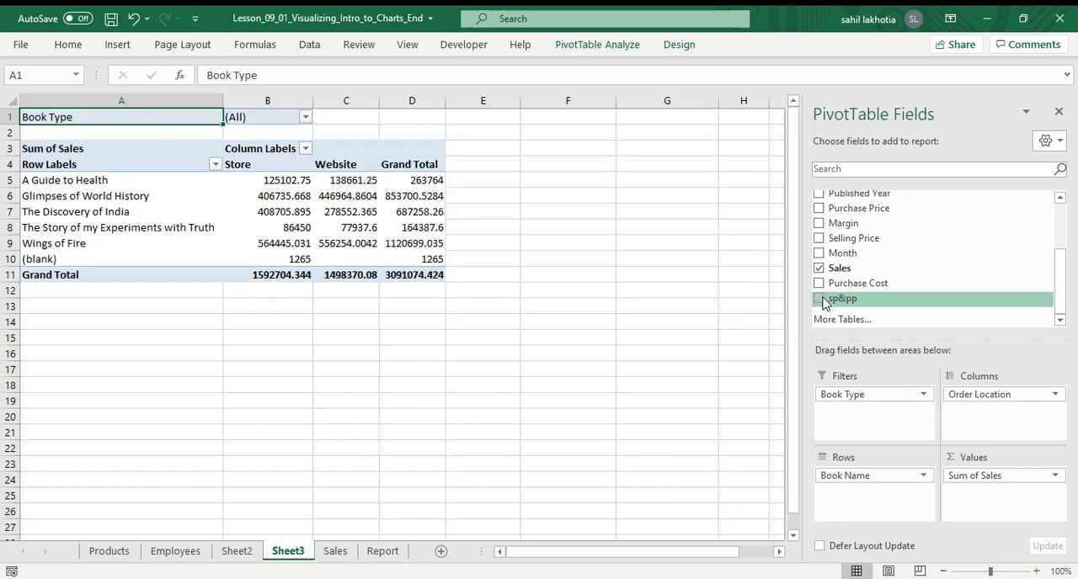
{"action": "left_click", "coordinate": [821, 301]}
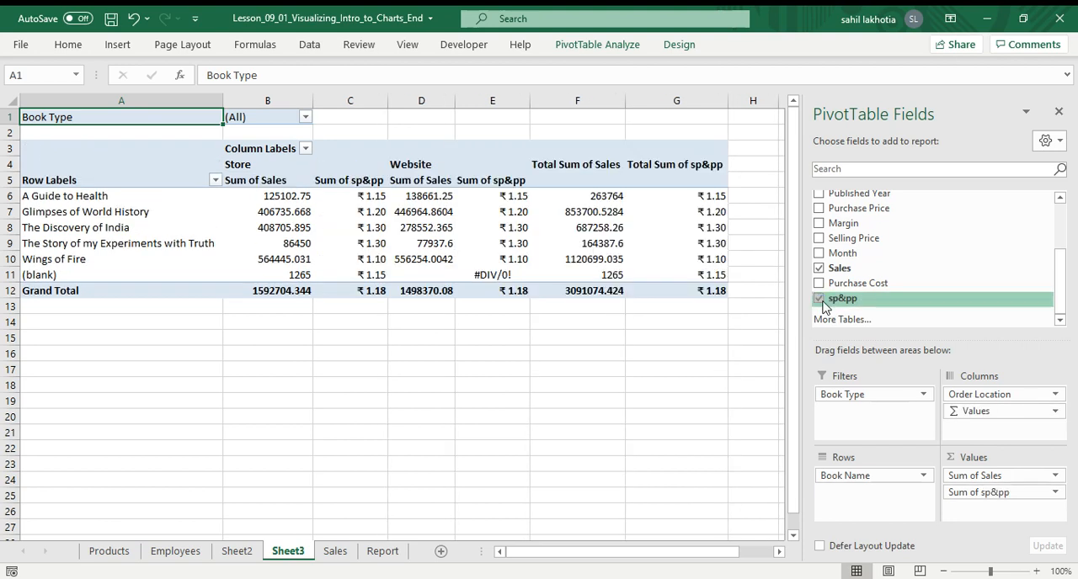
{"action": "left_click", "coordinate": [821, 300]}
{"action": "left_click_drag", "start_coordinate": [859, 300], "coordinate": [857, 414]}
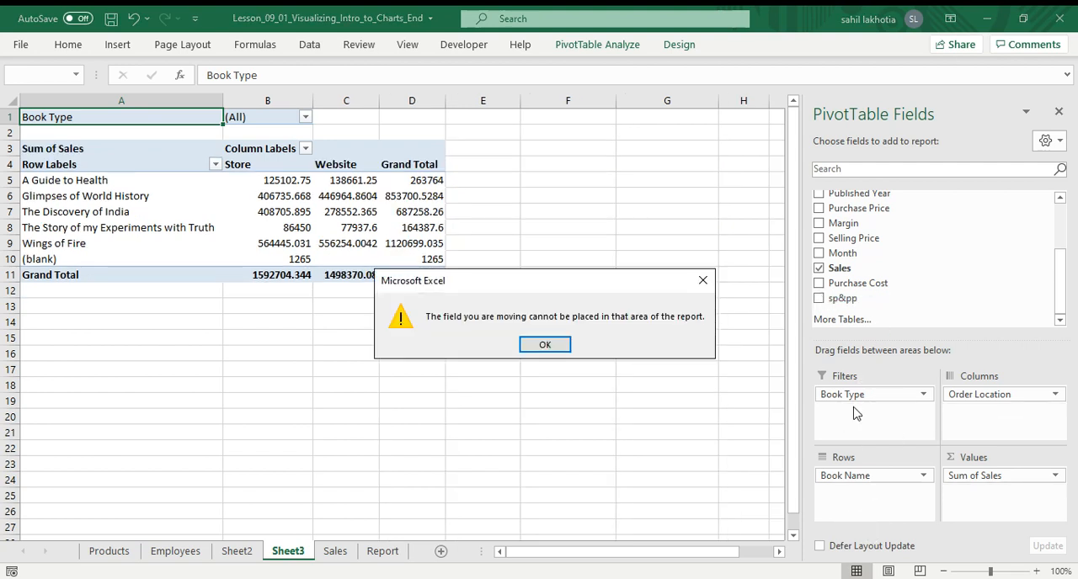
{"action": "left_click", "coordinate": [547, 345]}
{"action": "left_click_drag", "start_coordinate": [848, 309], "coordinate": [863, 410]}
{"action": "left_click", "coordinate": [546, 344]}
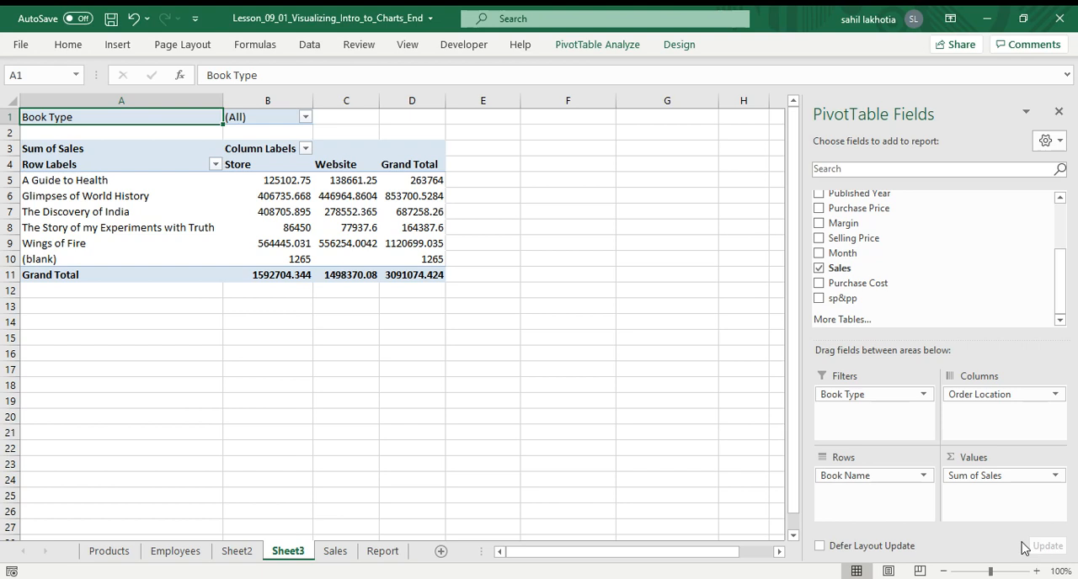
Add the sp&pp field to the Values area of the pivot table.
{"action": "left_click_drag", "start_coordinate": [879, 300], "coordinate": [986, 494]}
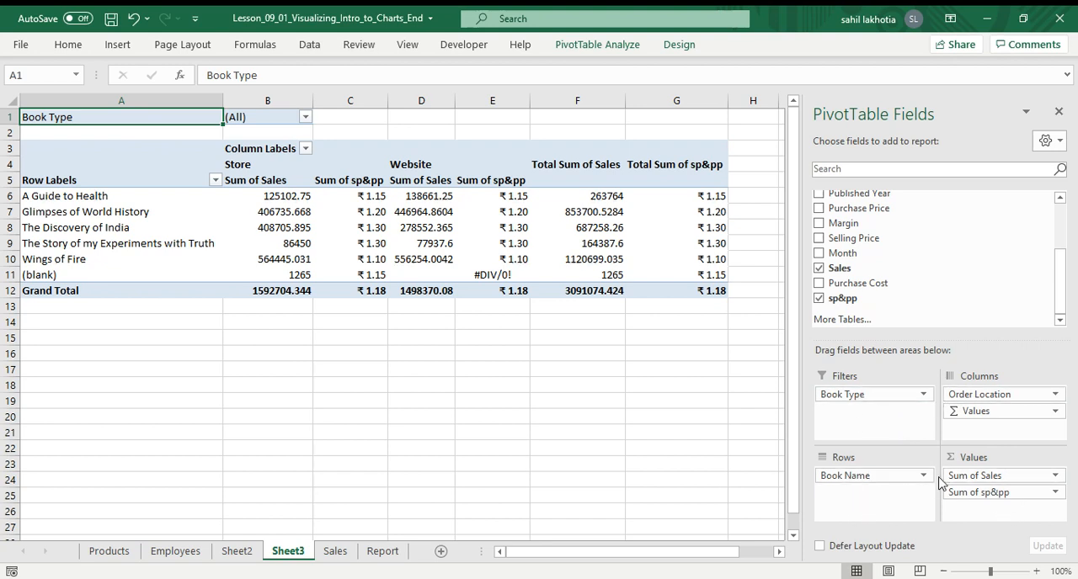
{"action": "mouse_move", "coordinate": [374, 194]}
{"action": "mouse_move", "coordinate": [341, 201]}
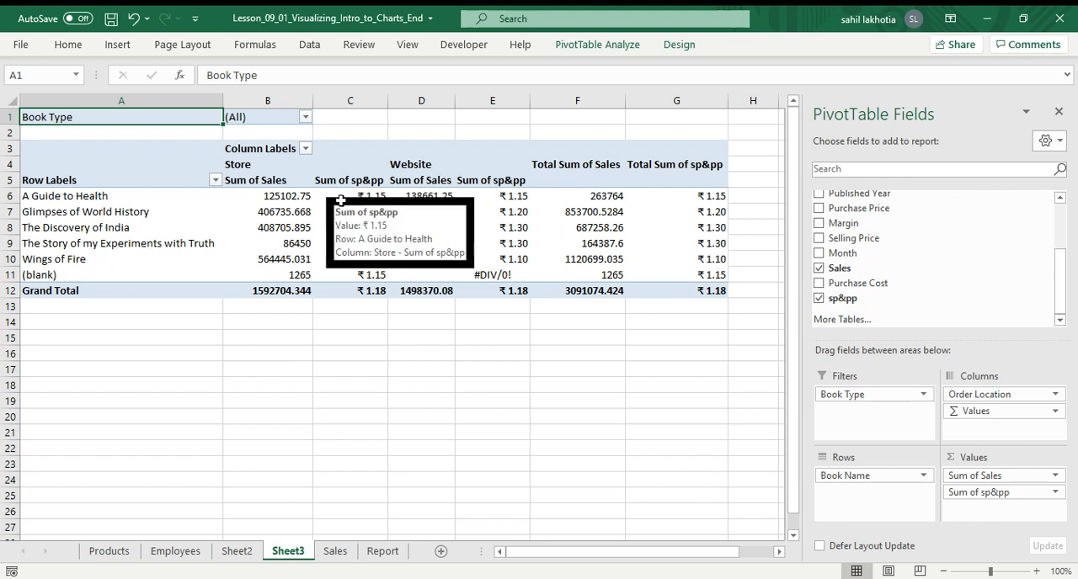